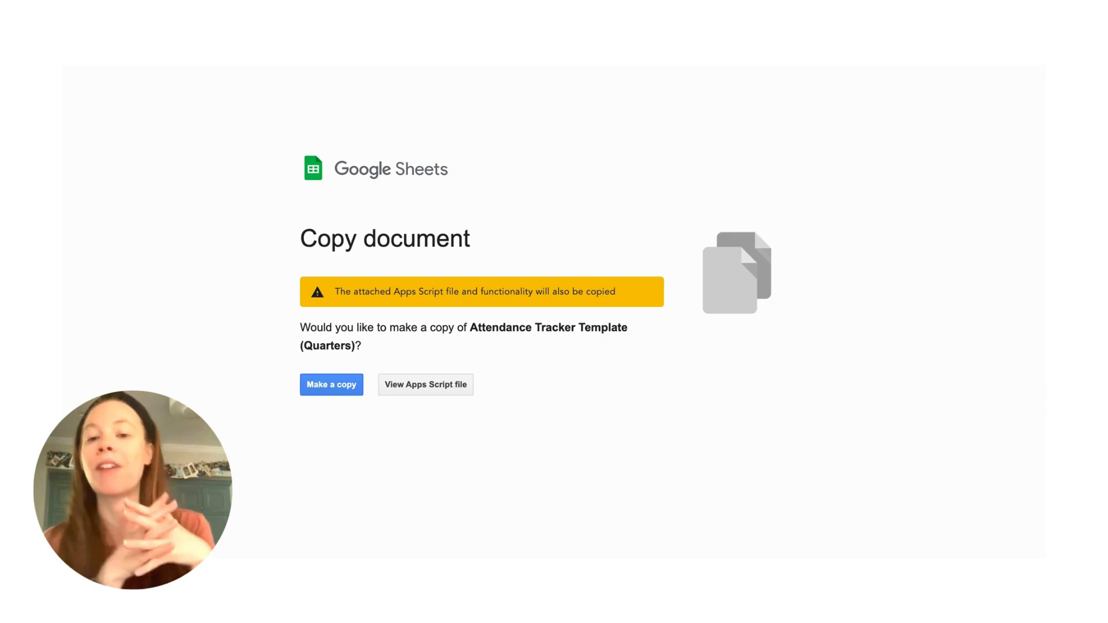
- Make a copy of the Attendance Tracker Template (Quarters) and look through its Quarter 1 period sheets
{"action": "left_click", "coordinate": [346, 390]}
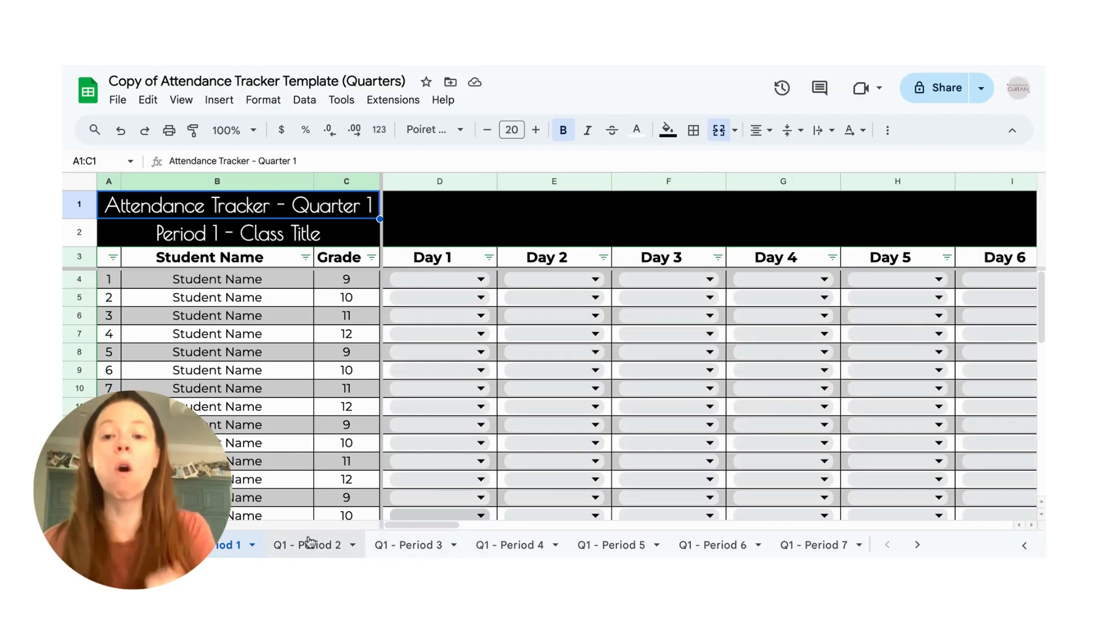
{"action": "left_click", "coordinate": [416, 545]}
{"action": "left_click", "coordinate": [509, 544]}
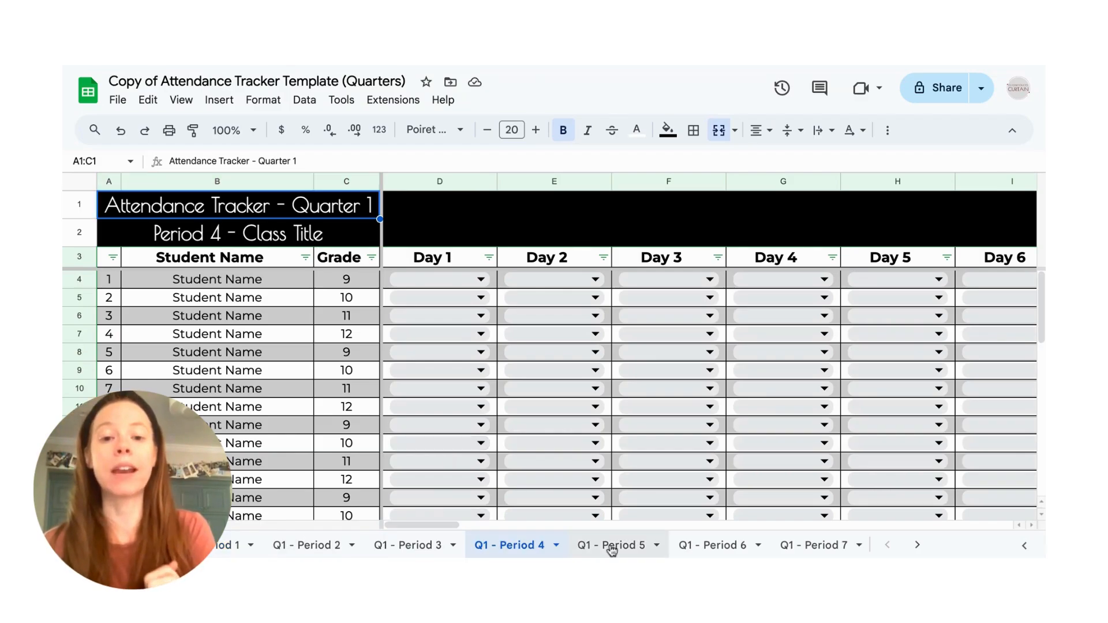
{"action": "left_click", "coordinate": [729, 547]}
{"action": "left_click", "coordinate": [812, 551]}
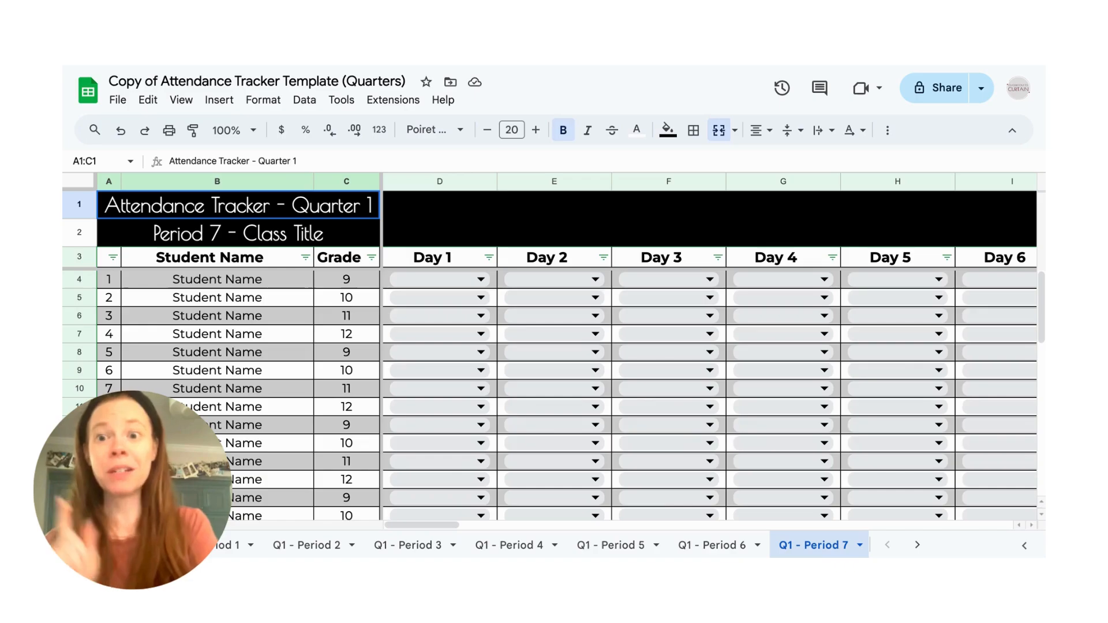
- Rename the Period 1 roster sheet as "Roster - Period 1A"
{"action": "scroll", "coordinate": [812, 548], "scroll_direction": "right", "scroll_amount": 1}
{"action": "scroll", "coordinate": [813, 548], "scroll_direction": "right", "scroll_amount": 10}
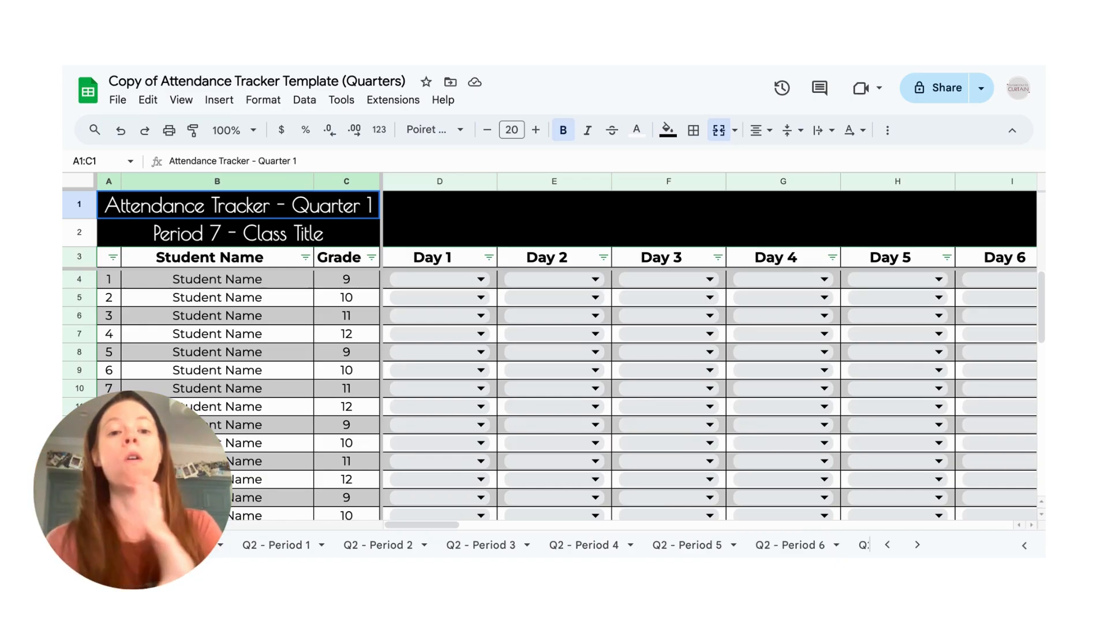
{"action": "scroll", "coordinate": [404, 545], "scroll_direction": "right", "scroll_amount": 8}
{"action": "scroll", "coordinate": [403, 545], "scroll_direction": "right", "scroll_amount": 15}
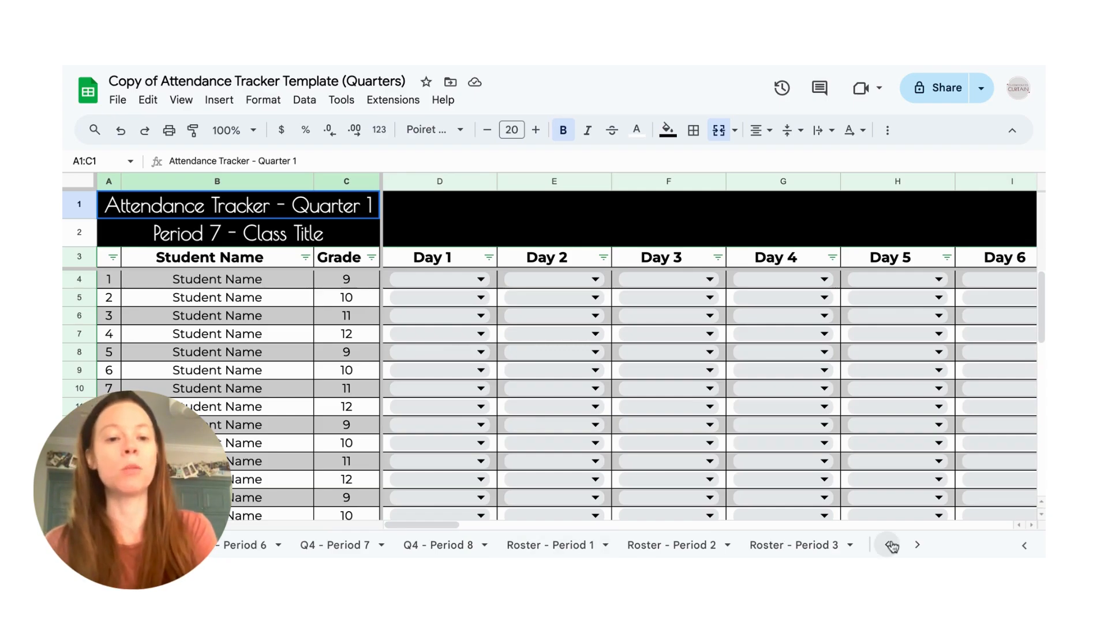
{"action": "double_click", "coordinate": [558, 547]}
{"action": "left_click", "coordinate": [604, 548]}
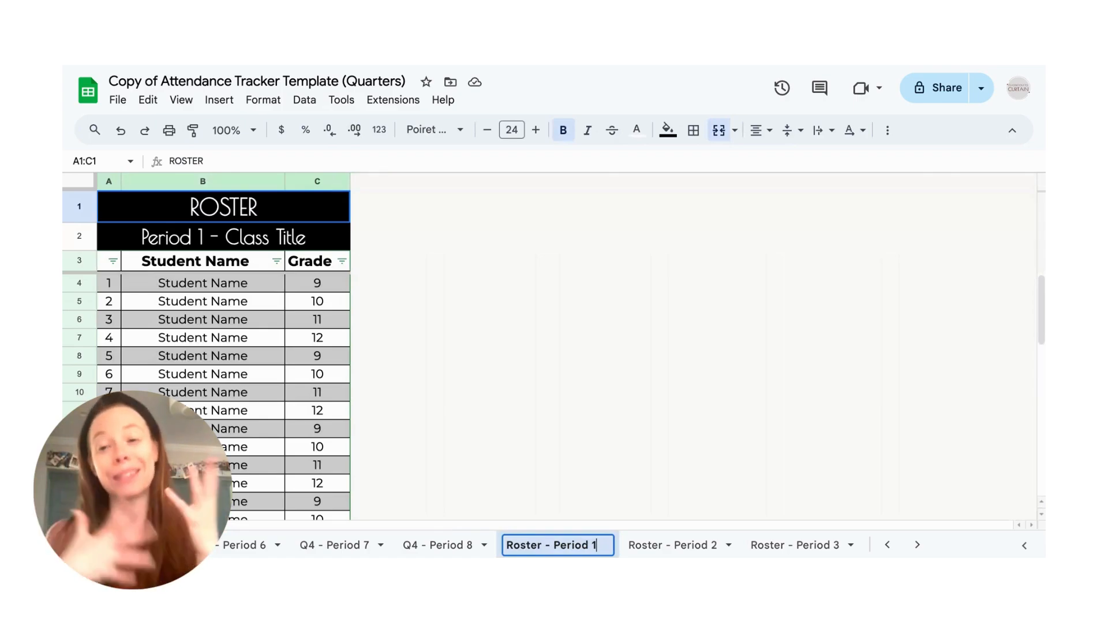
{"action": "type", "text": "A"}
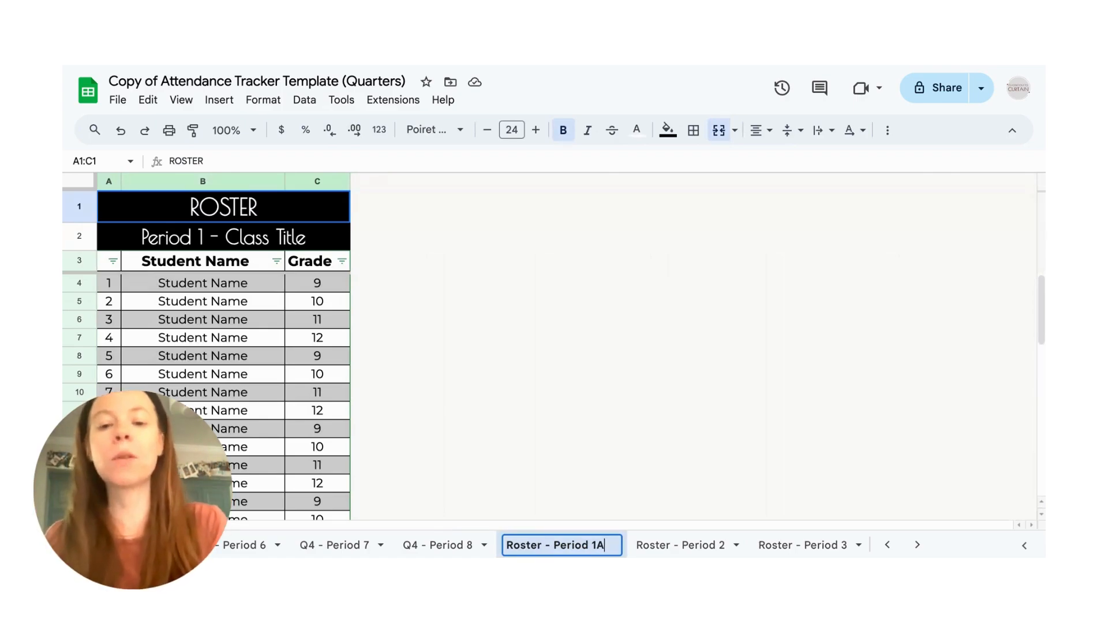
- Change the roster's class heading in row 2 to "Period 1A - Drama 1"
{"action": "double_click", "coordinate": [204, 234]}
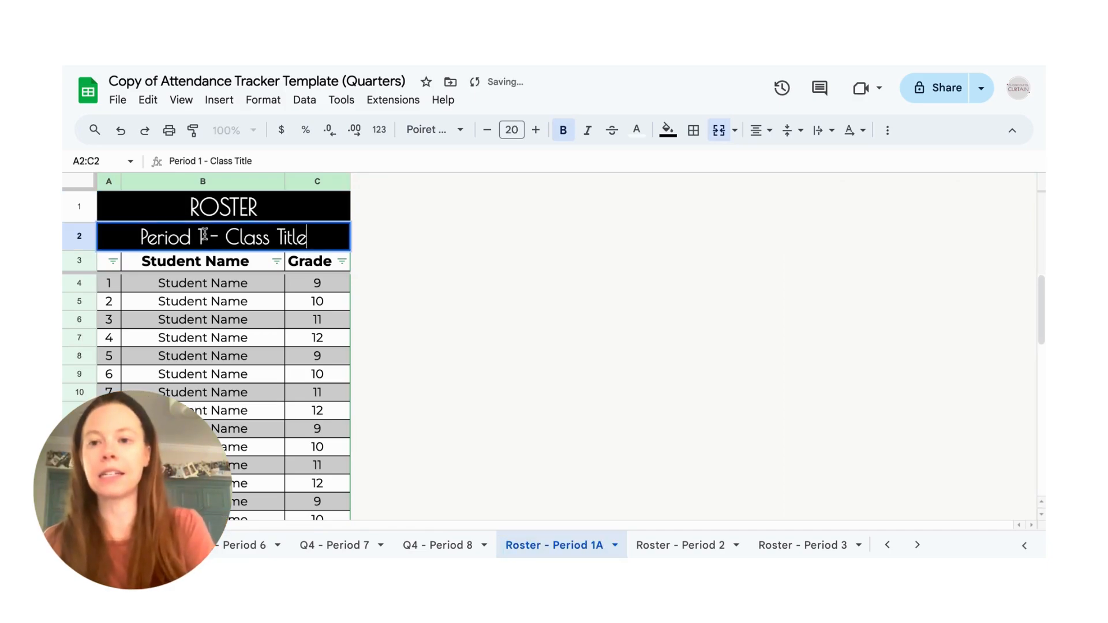
{"action": "left_click", "coordinate": [203, 237]}
{"action": "type", "text": "A"}
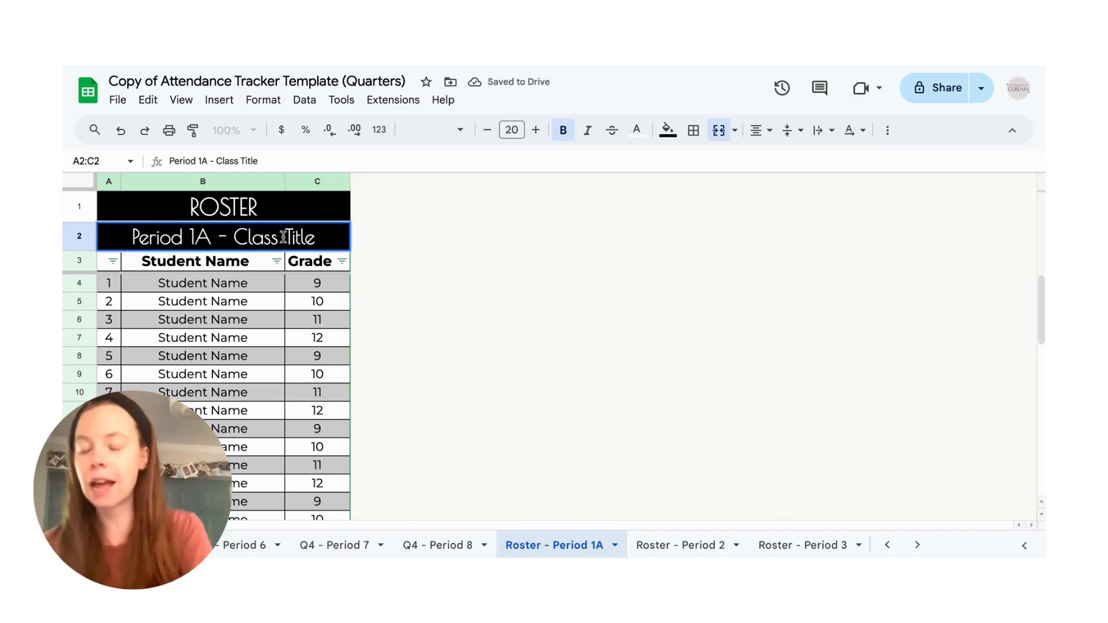
{"action": "left_click_drag", "start_coordinate": [315, 236], "coordinate": [239, 236]}
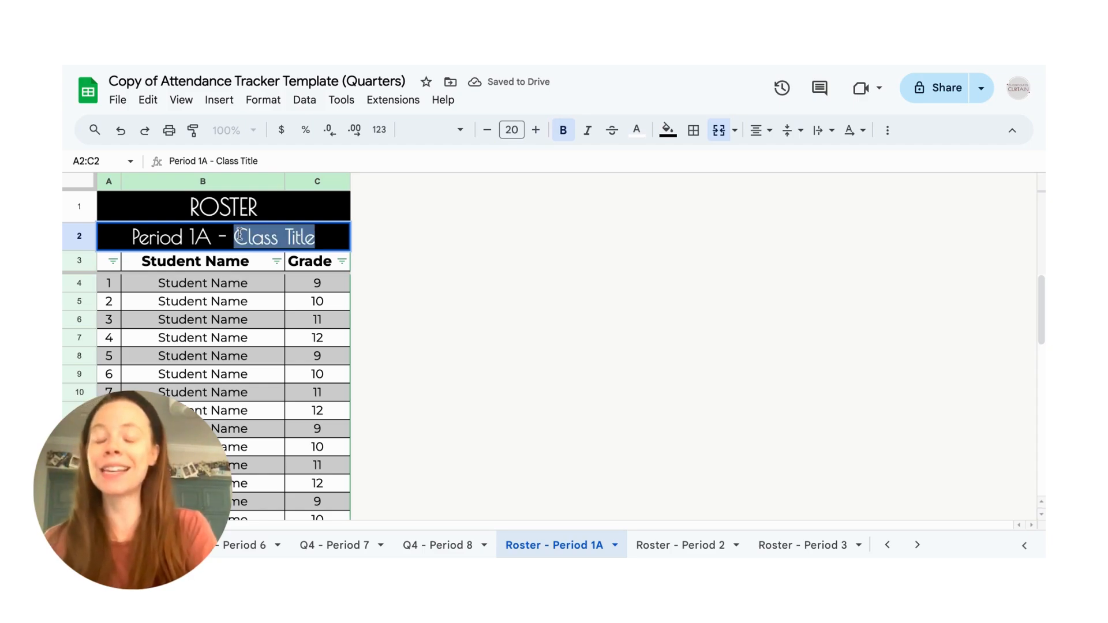
{"action": "type", "text": "Drama"}
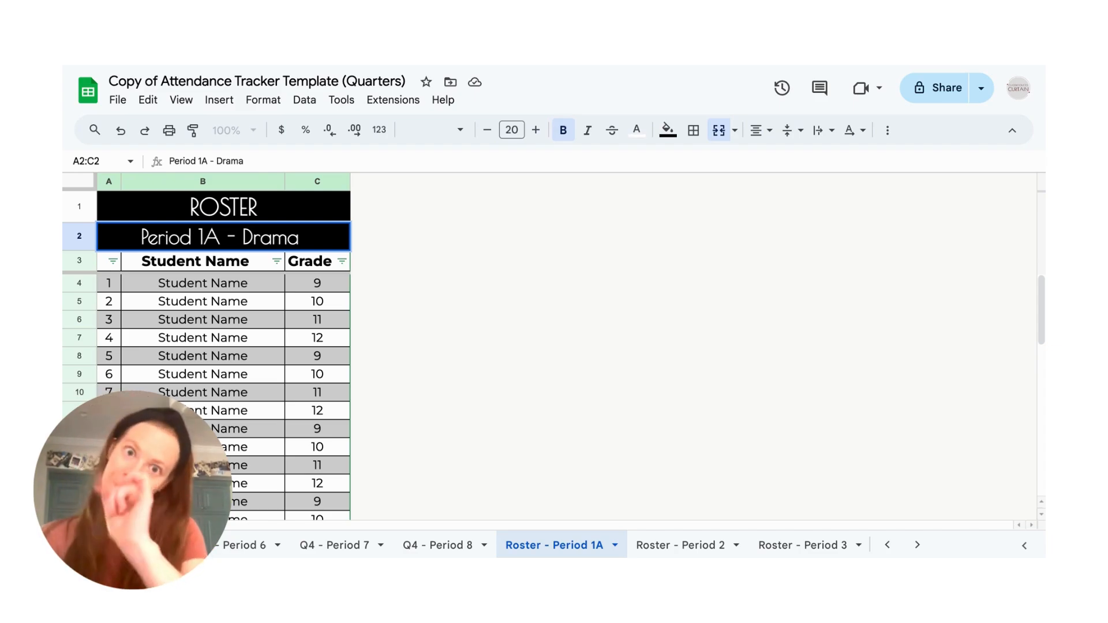
{"action": "type", "text": " 1"}
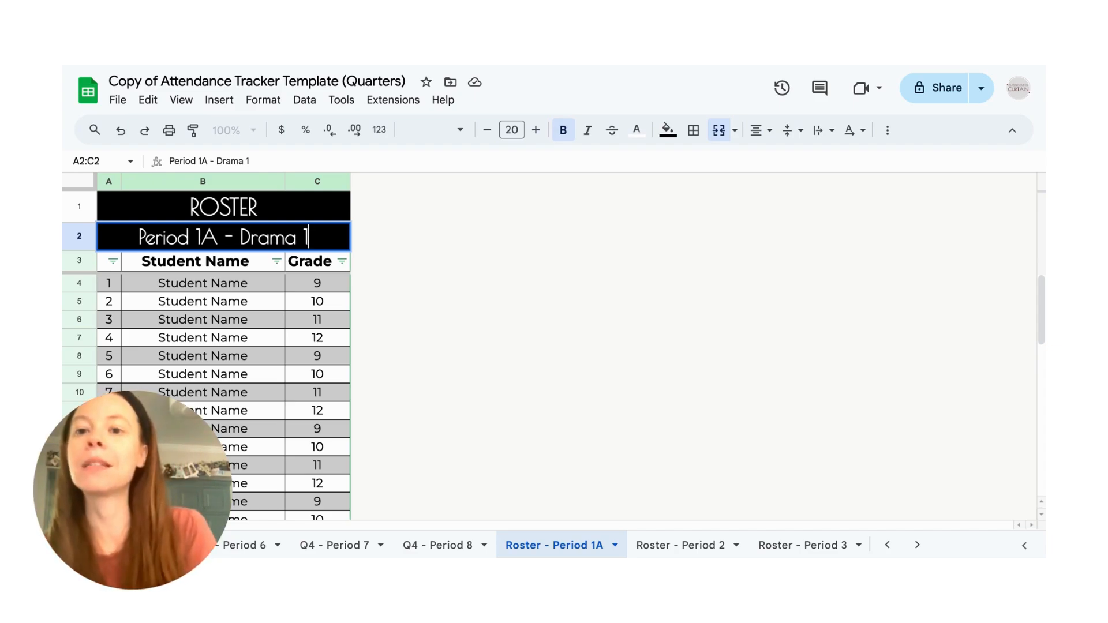
- Enter "Kermit the Frog" as the first student's name on the roster, keeping the preset grade
{"action": "left_click", "coordinate": [254, 285]}
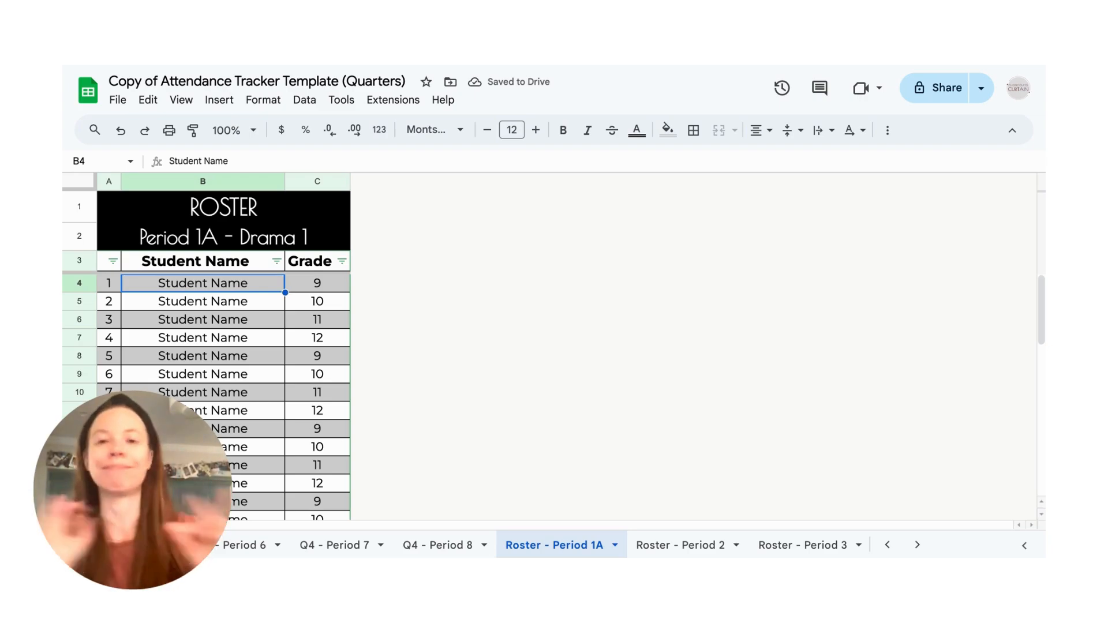
{"action": "type", "text": "Kermit t"}
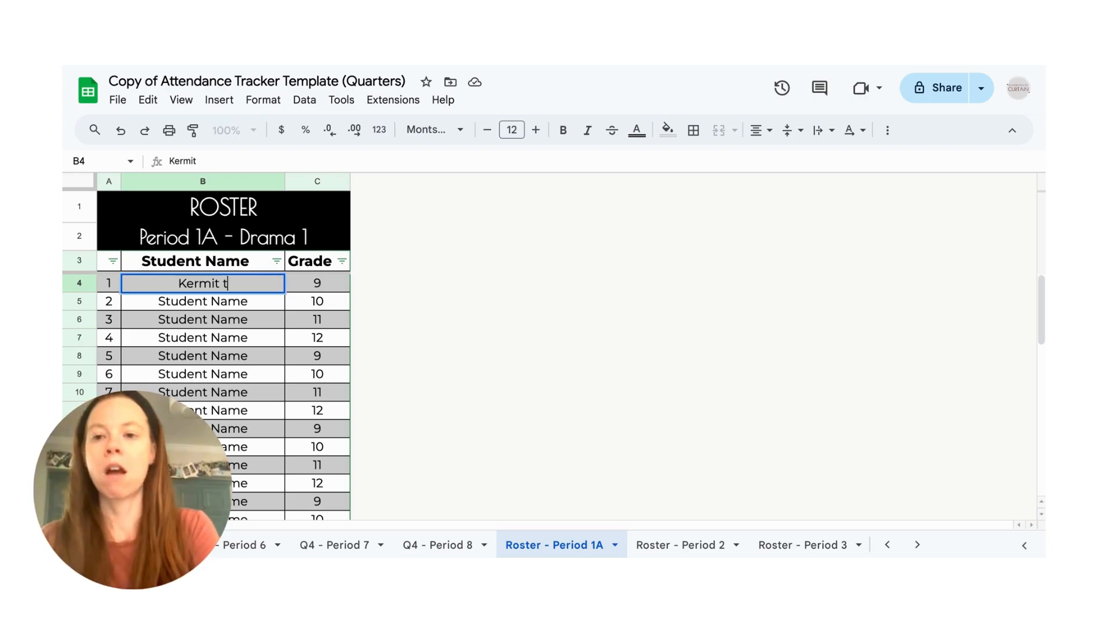
{"action": "type", "text": "he Fog"}
{"action": "key", "text": "Return"}
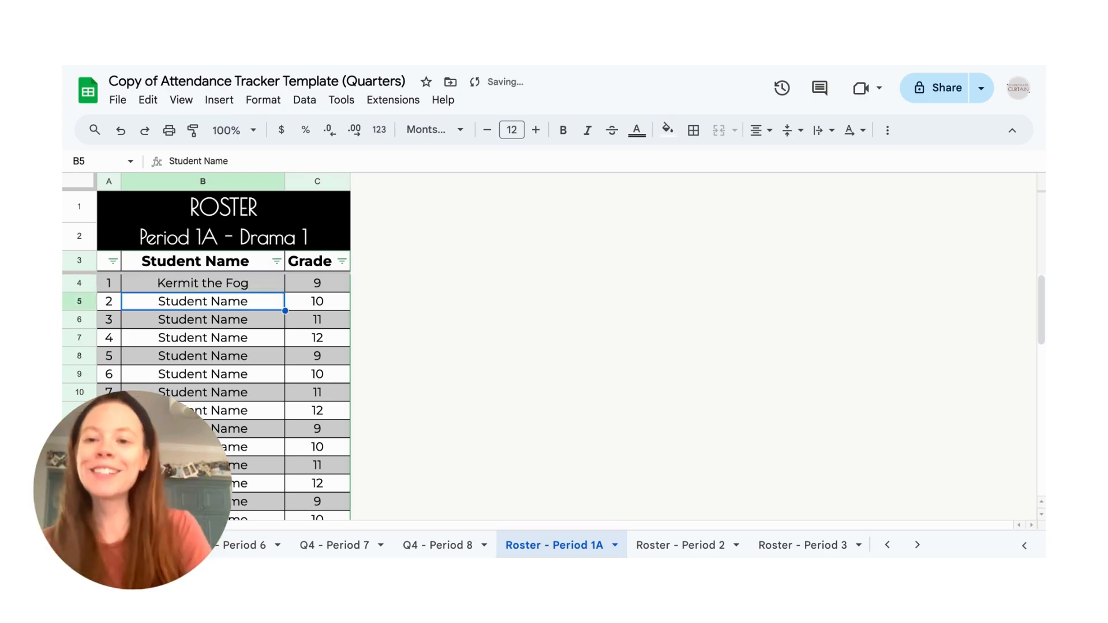
{"action": "left_click", "coordinate": [240, 286]}
{"action": "double_click", "coordinate": [234, 283]}
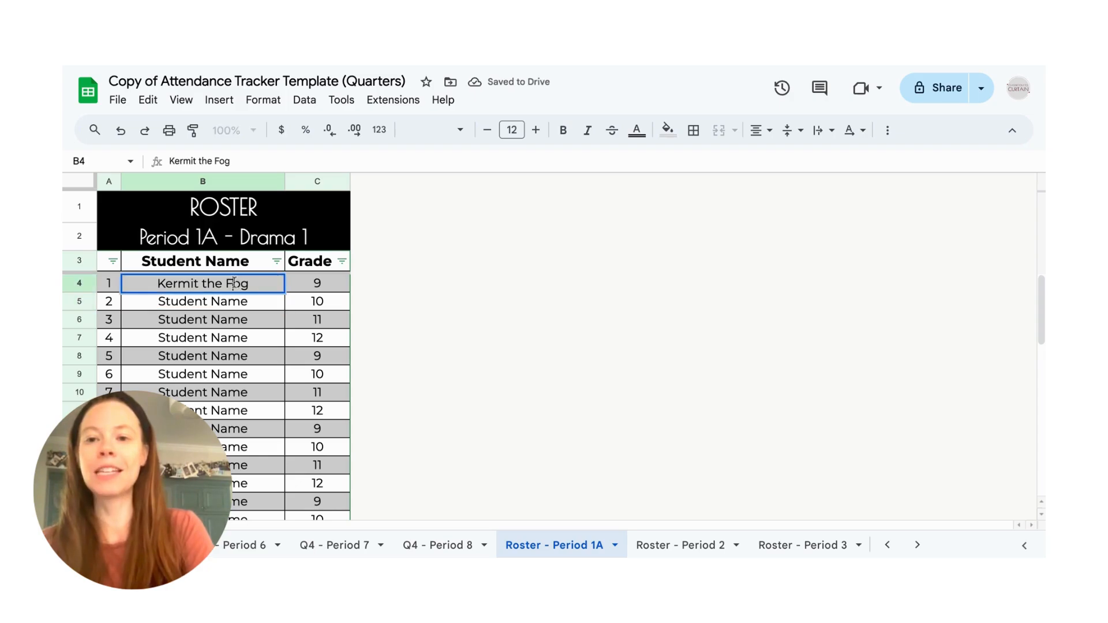
{"action": "type", "text": "r"}
{"action": "key", "text": "Tab"}
{"action": "key", "text": "Return"}
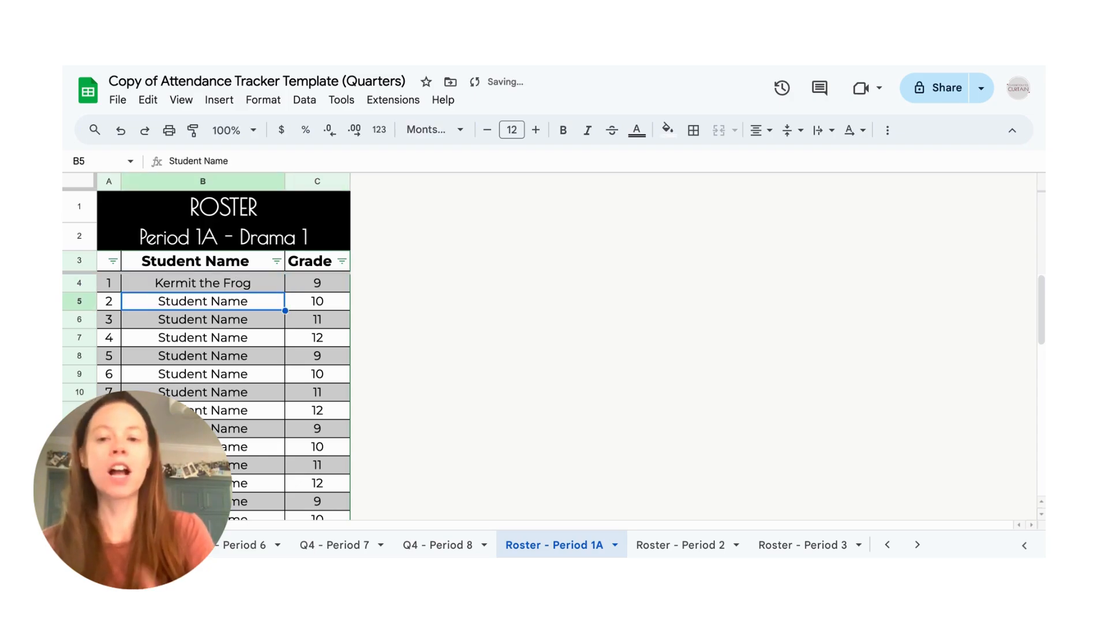
- Enter "Miss Piggy" as the second student's name on the roster, keeping the preset grade
{"action": "type", "text": "Miss Piggy"}
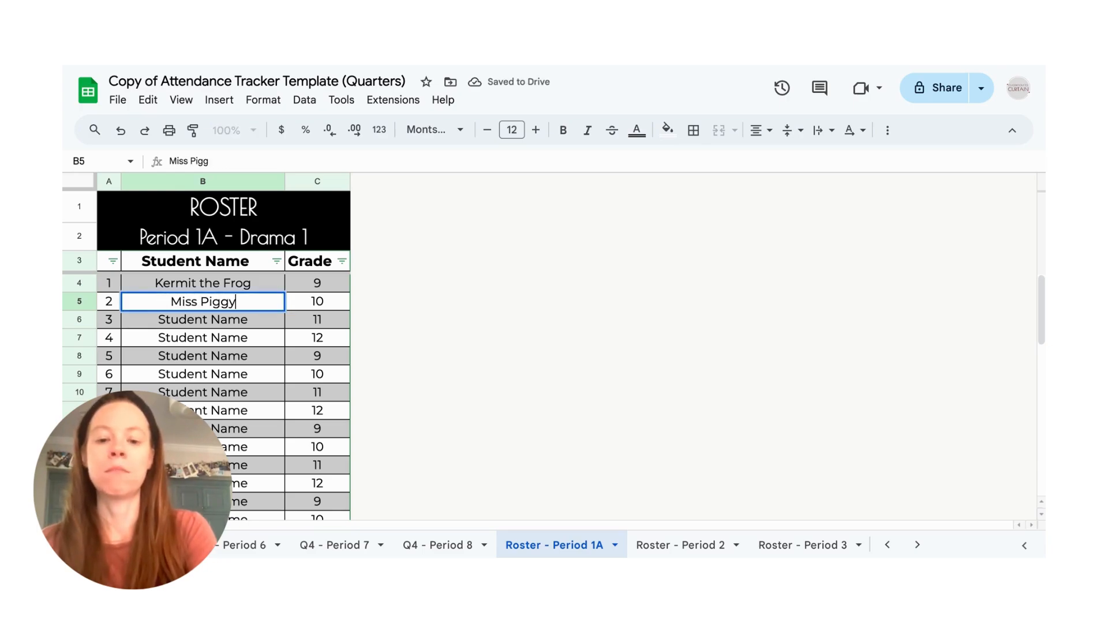
{"action": "key", "text": "Tab"}
{"action": "key", "text": "Return"}
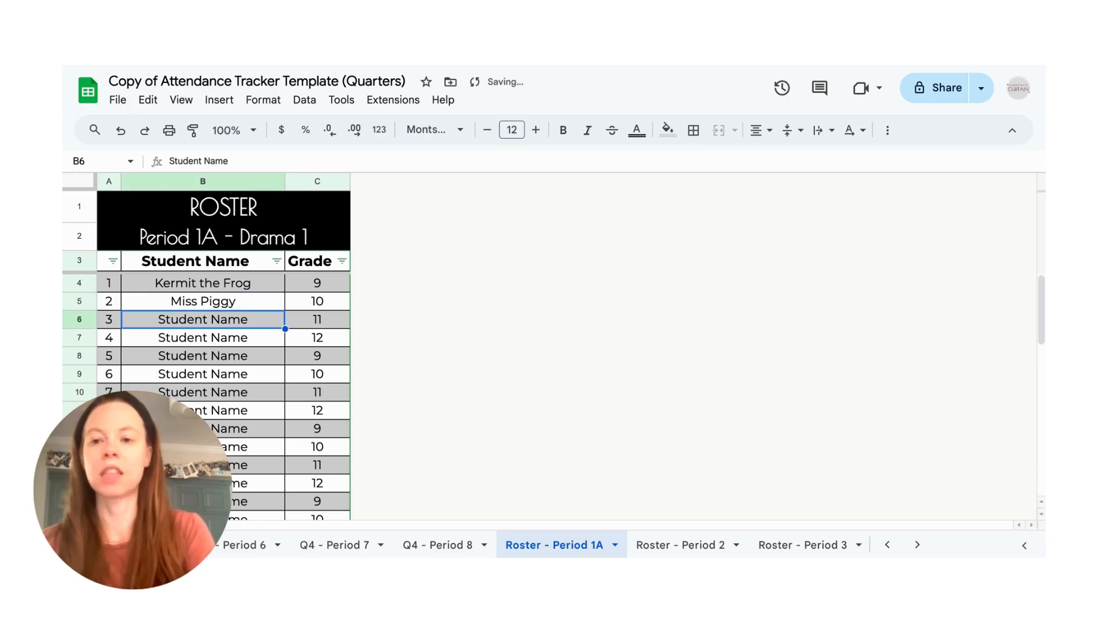
- Fill in roster students 3 and 4 as "Gonzo the Great" in grade 9 and "Animal" in grade 12
{"action": "type", "text": "Gonzo the Grea"}
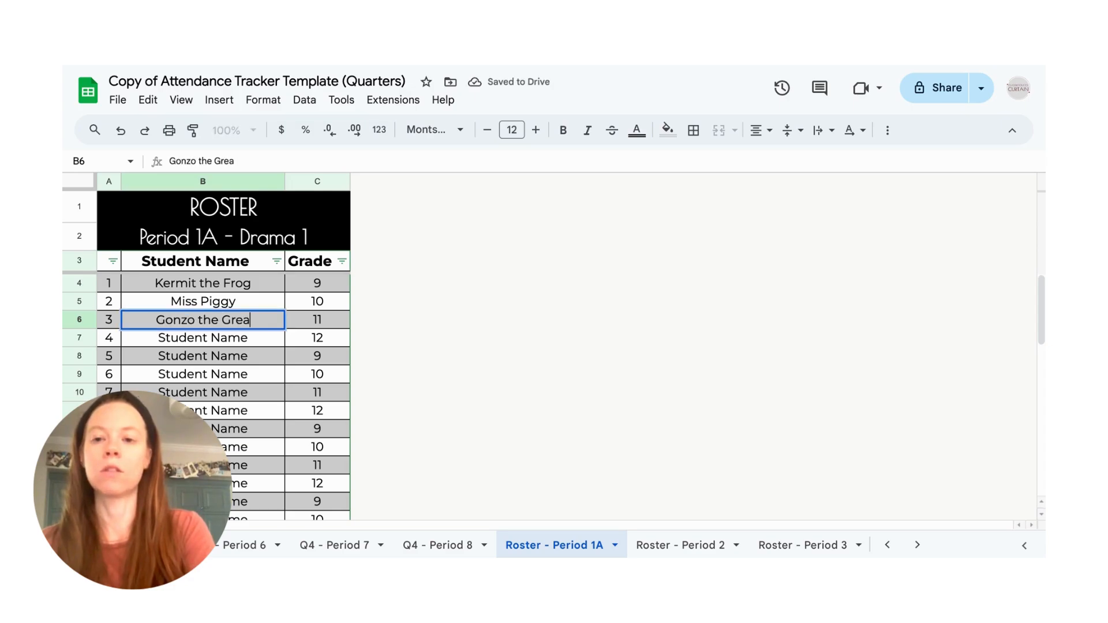
{"action": "type", "text": "t"}
{"action": "key", "text": "Tab"}
{"action": "type", "text": "9"}
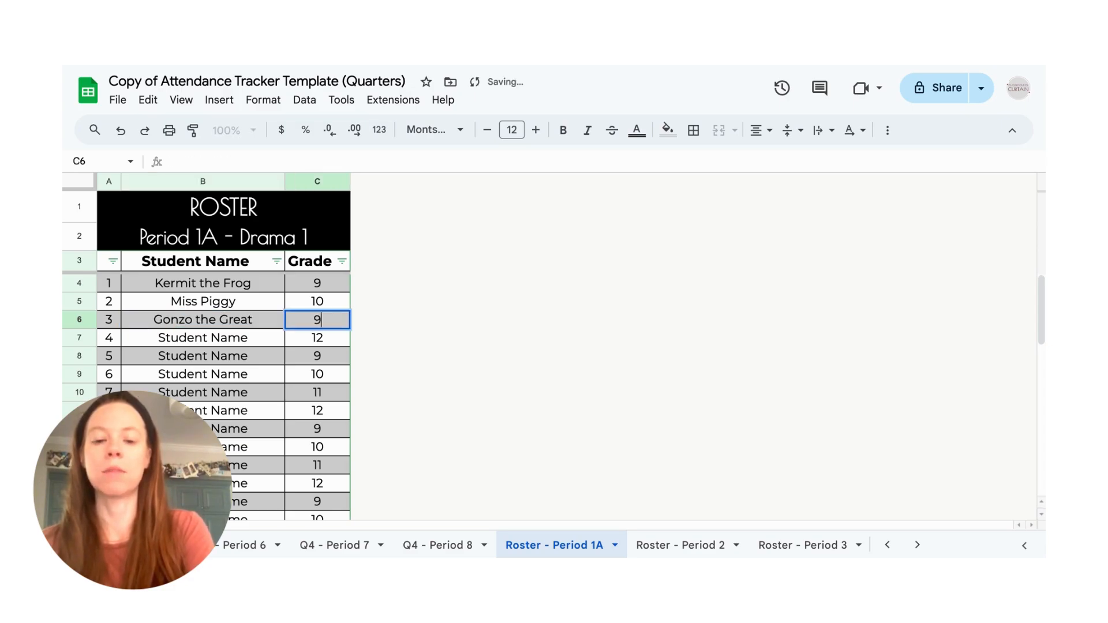
{"action": "key", "text": "Return"}
{"action": "type", "text": "Animal"}
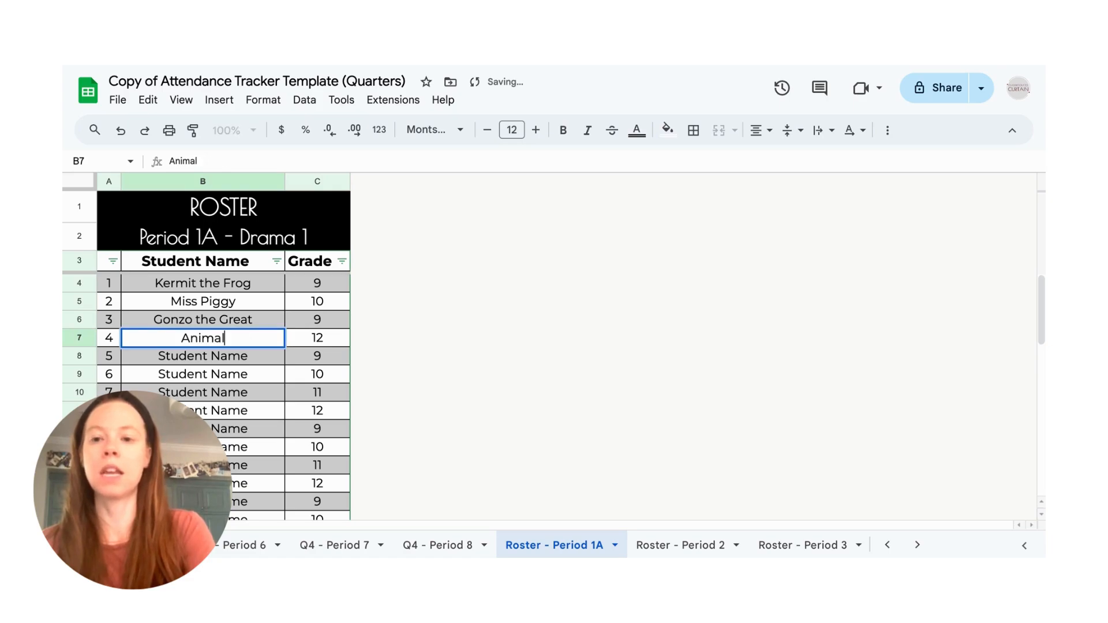
{"action": "key", "text": "Tab"}
{"action": "type", "text": "12"}
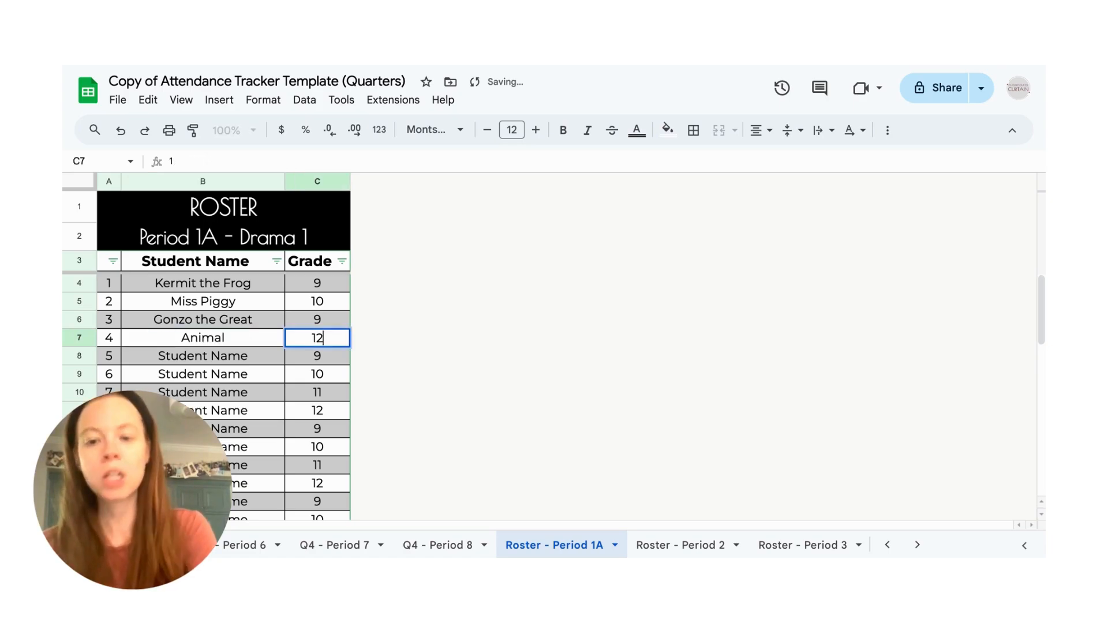
{"action": "left_click", "coordinate": [431, 333]}
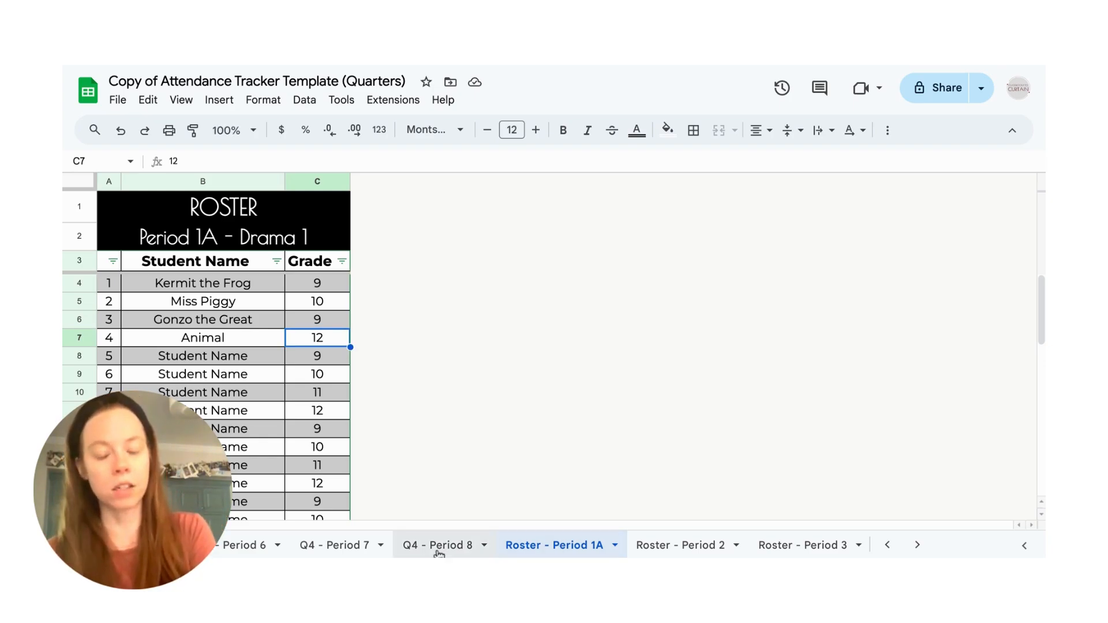
- Examine the first four students' name and grade cells on the Quarter 1 Period 1 sheet for their roster references
{"action": "scroll", "coordinate": [353, 545], "scroll_direction": "up", "scroll_amount": 5}
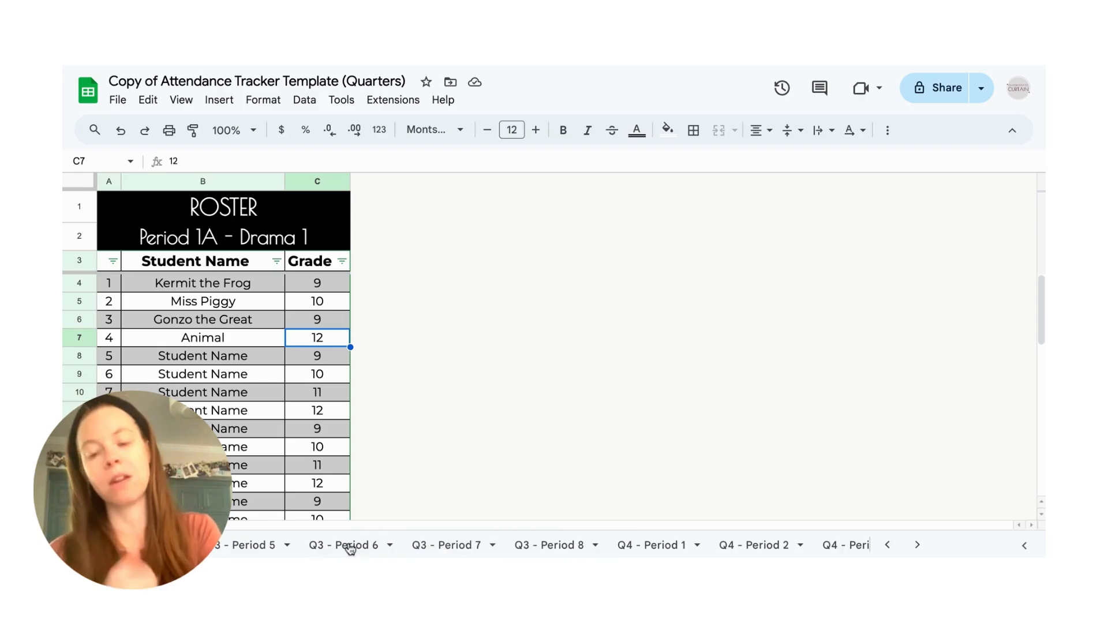
{"action": "scroll", "coordinate": [343, 547], "scroll_direction": "up", "scroll_amount": 10}
{"action": "left_click", "coordinate": [212, 547]}
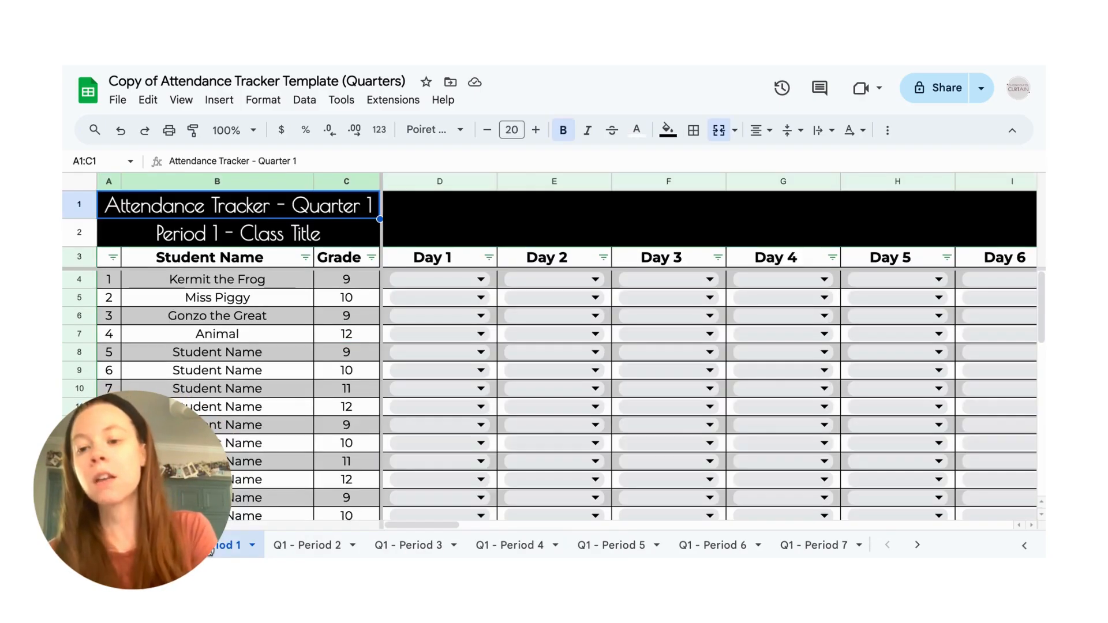
{"action": "left_click", "coordinate": [239, 281]}
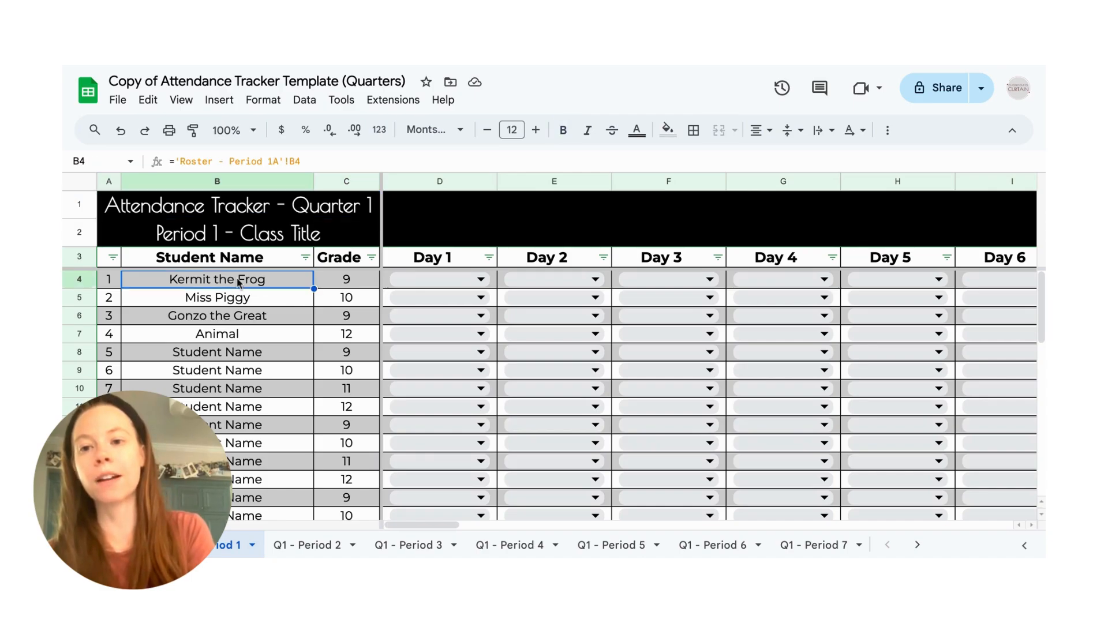
{"action": "key", "text": "Right"}
{"action": "key", "text": "Down"}
{"action": "key", "text": "Left"}
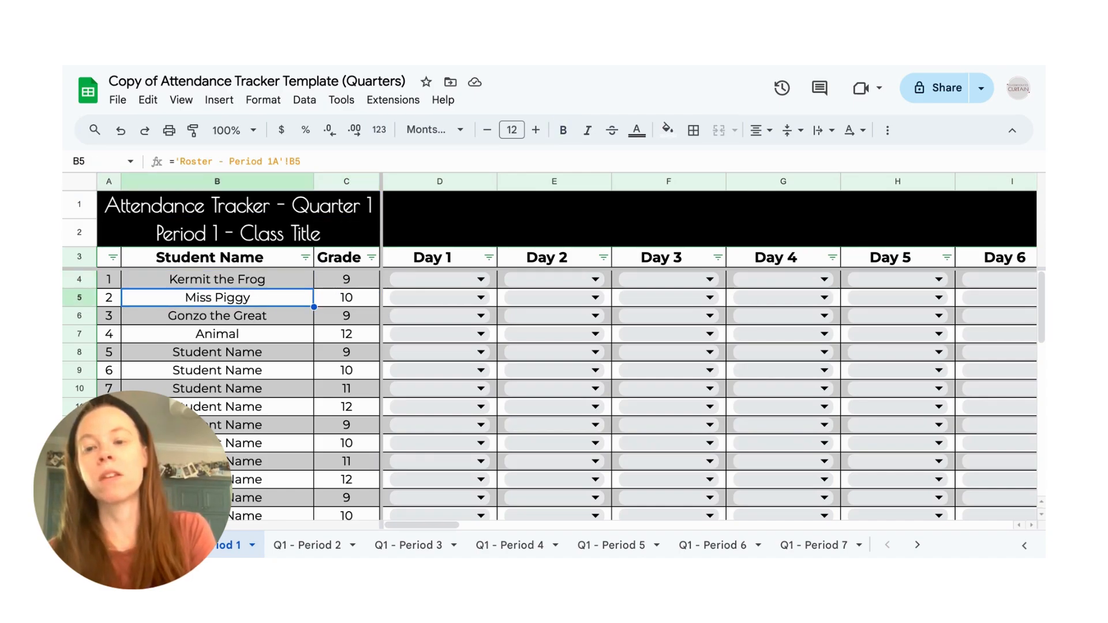
{"action": "key", "text": "Down"}
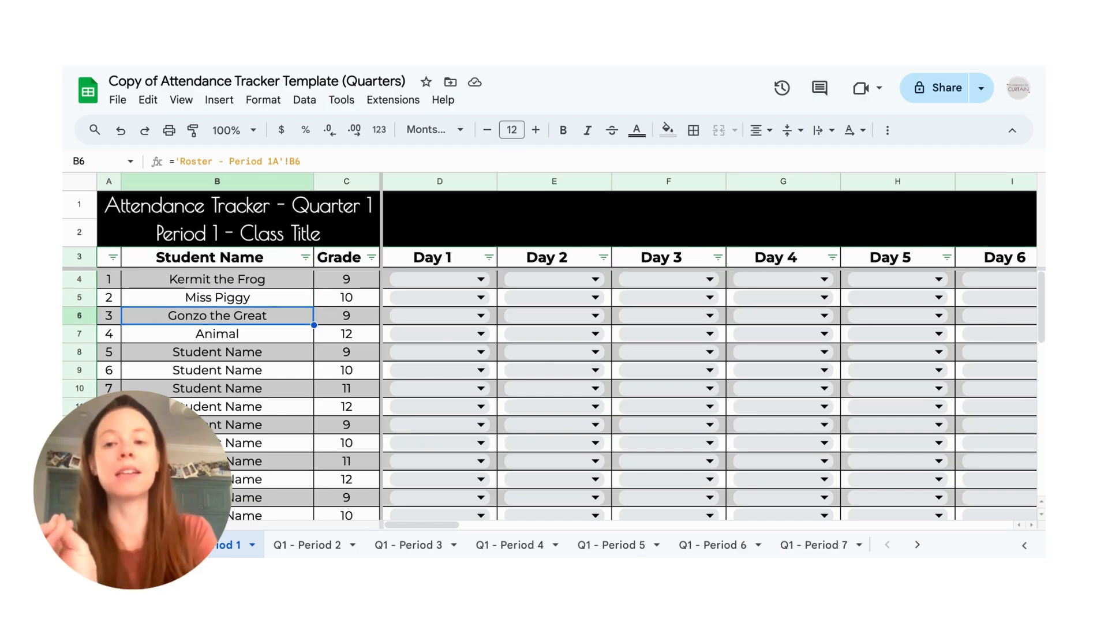
{"action": "key", "text": "Down"}
{"action": "key", "text": "Right"}
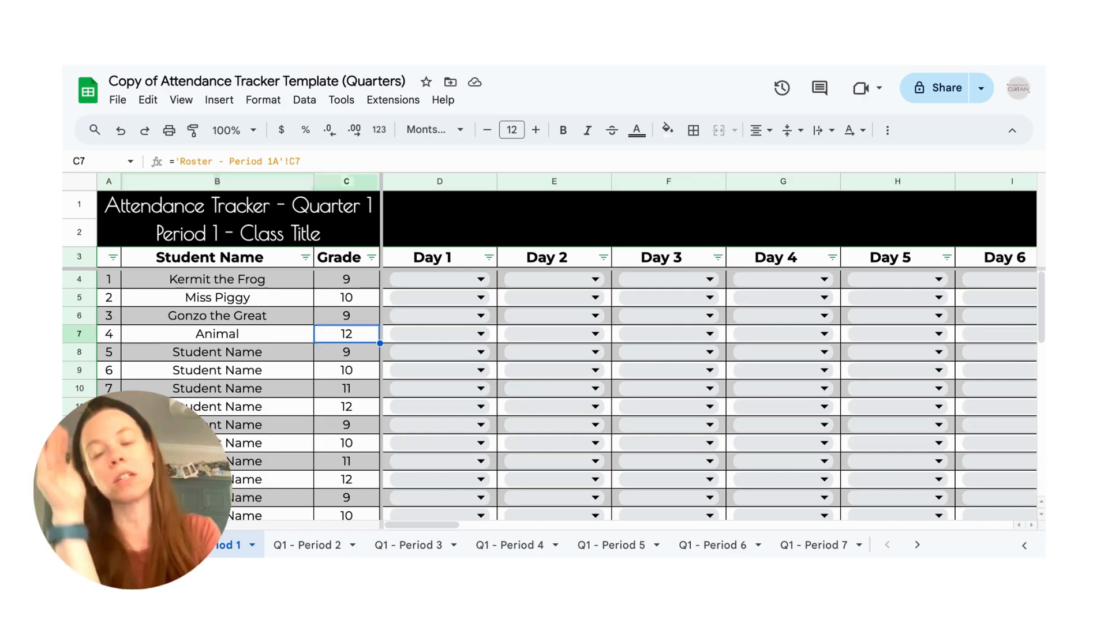
- Change the class heading on the Quarter 1 Period 1 sheet to "Period 1A - Drama 1"
{"action": "double_click", "coordinate": [222, 241]}
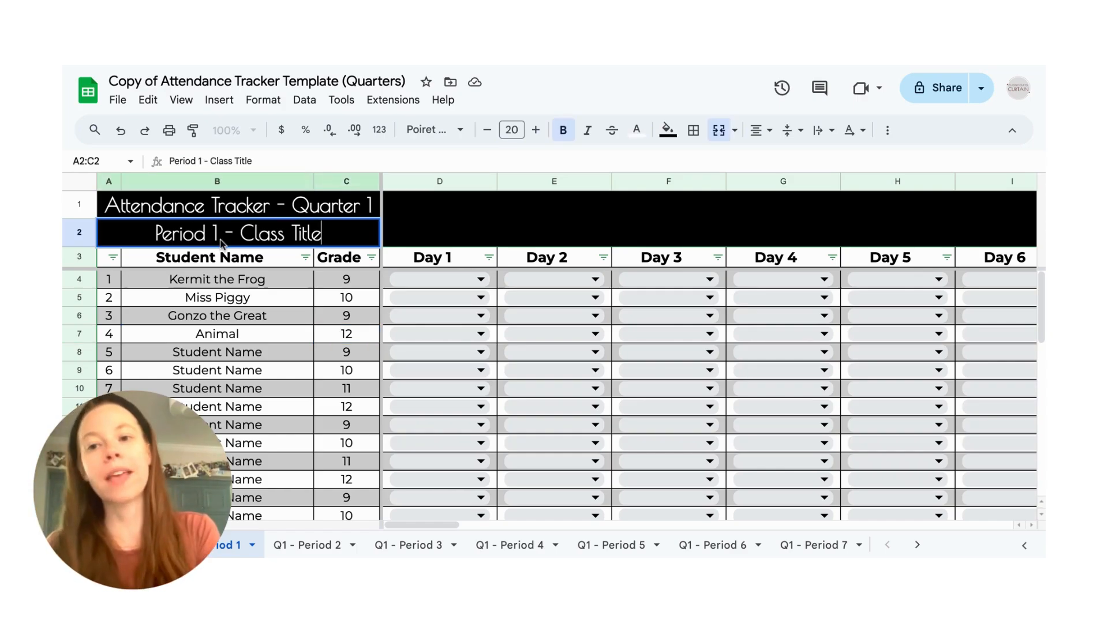
{"action": "left_click", "coordinate": [222, 242]}
{"action": "type", "text": "A"}
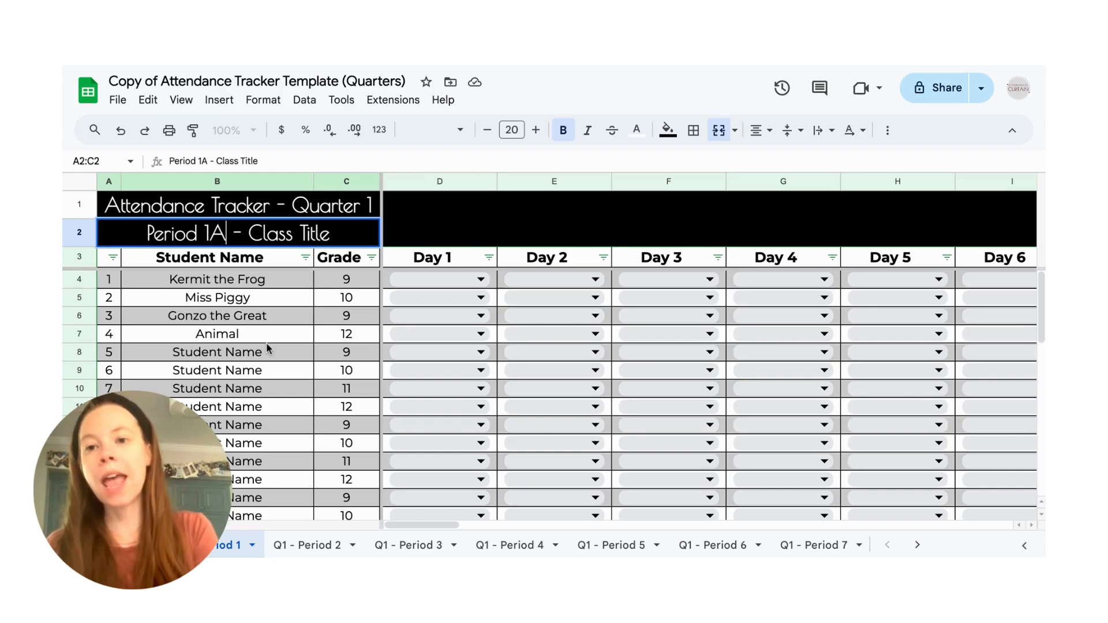
{"action": "left_click_drag", "start_coordinate": [330, 233], "coordinate": [254, 236]}
{"action": "type", "text": "Drama 1"}
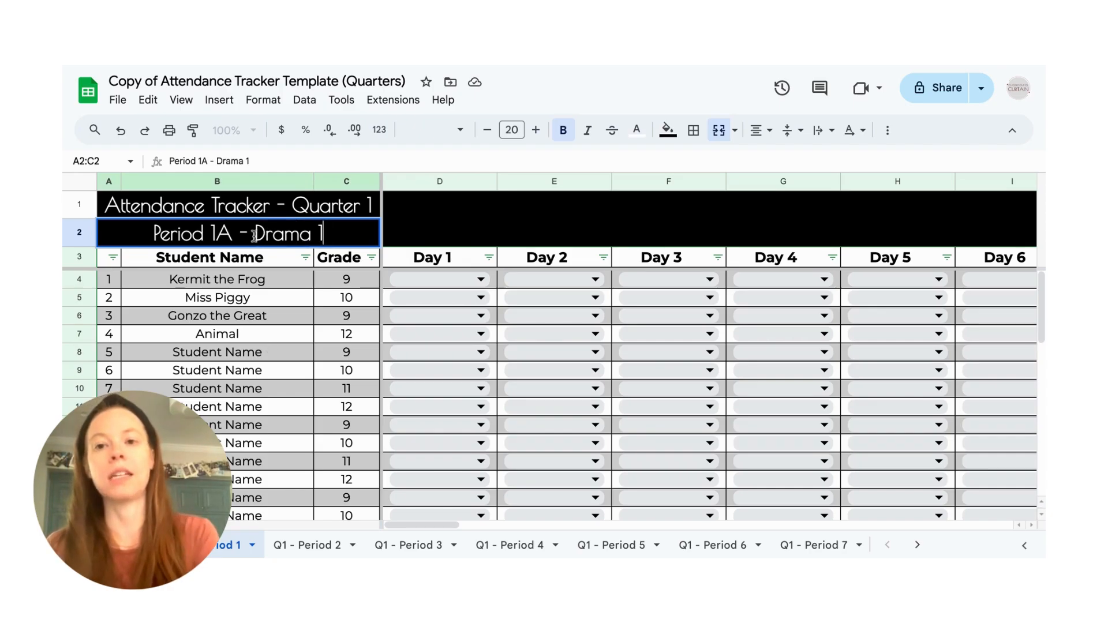
- Rename the Quarter 1 Period 1 sheet as "Q1 - Period 1A"
{"action": "left_click", "coordinate": [242, 545]}
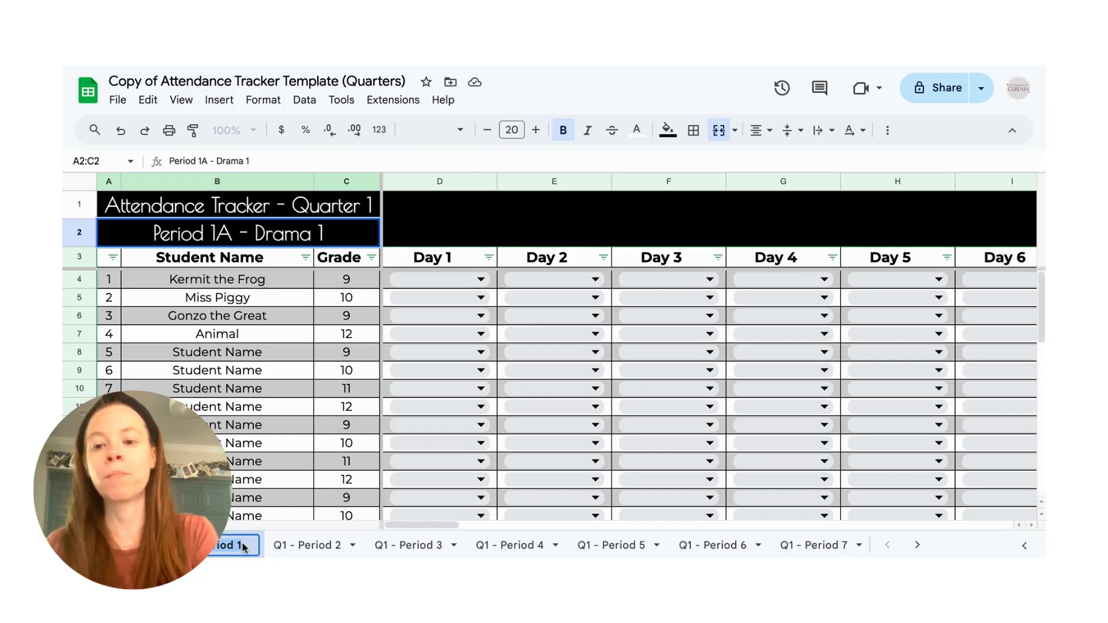
{"action": "type", "text": "A"}
{"action": "left_click", "coordinate": [228, 339]}
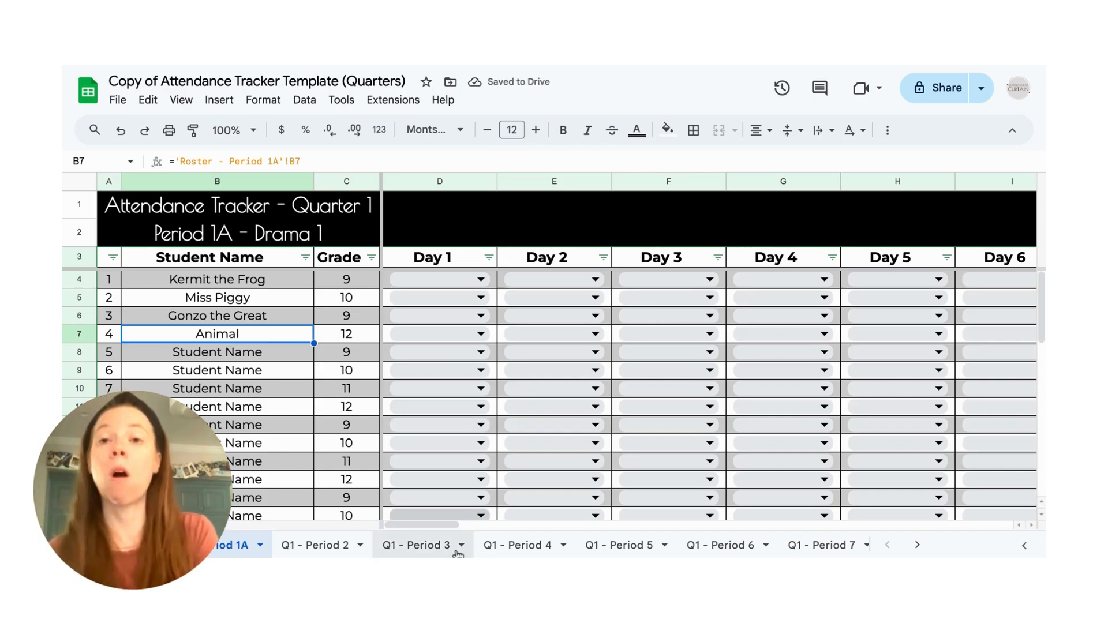
- Examine the roster names on the Q2 - Period 1 sheet, and return to the Quarter 1 Period 1A sheet
{"action": "scroll", "coordinate": [458, 554], "scroll_direction": "right", "scroll_amount": 1}
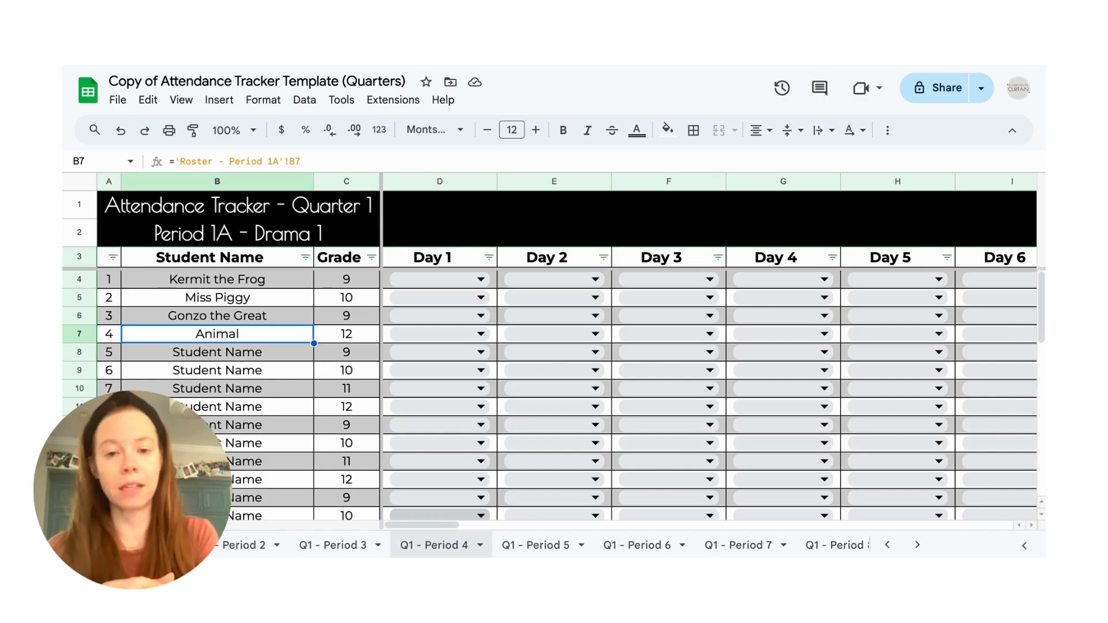
{"action": "scroll", "coordinate": [438, 544], "scroll_direction": "right", "scroll_amount": 2}
{"action": "scroll", "coordinate": [600, 545], "scroll_direction": "right", "scroll_amount": 2}
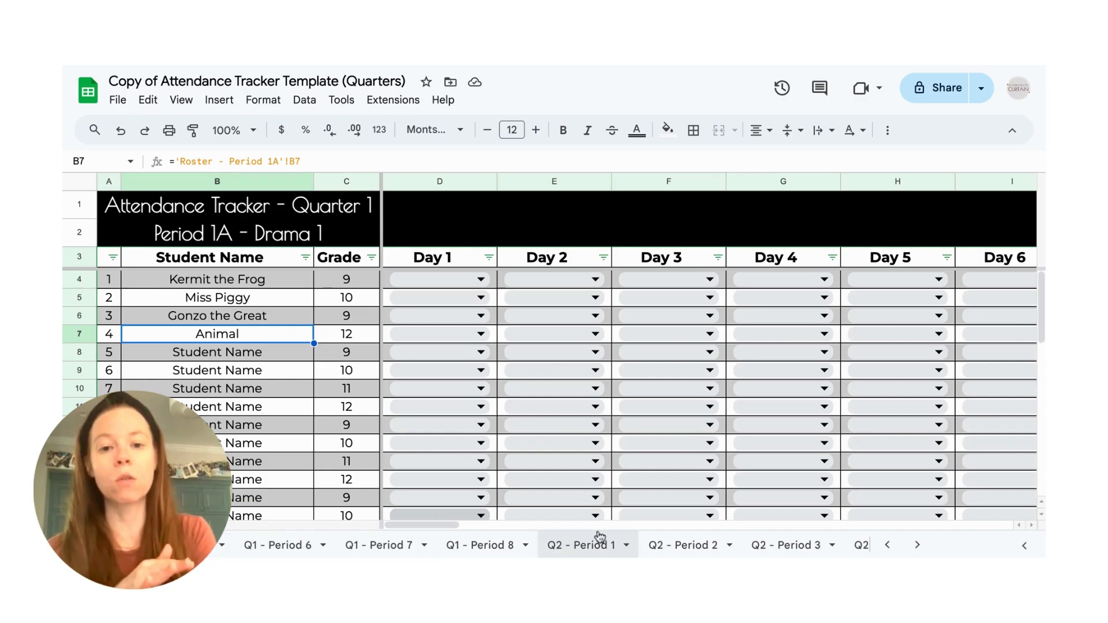
{"action": "left_click", "coordinate": [600, 537]}
{"action": "left_click", "coordinate": [211, 316]}
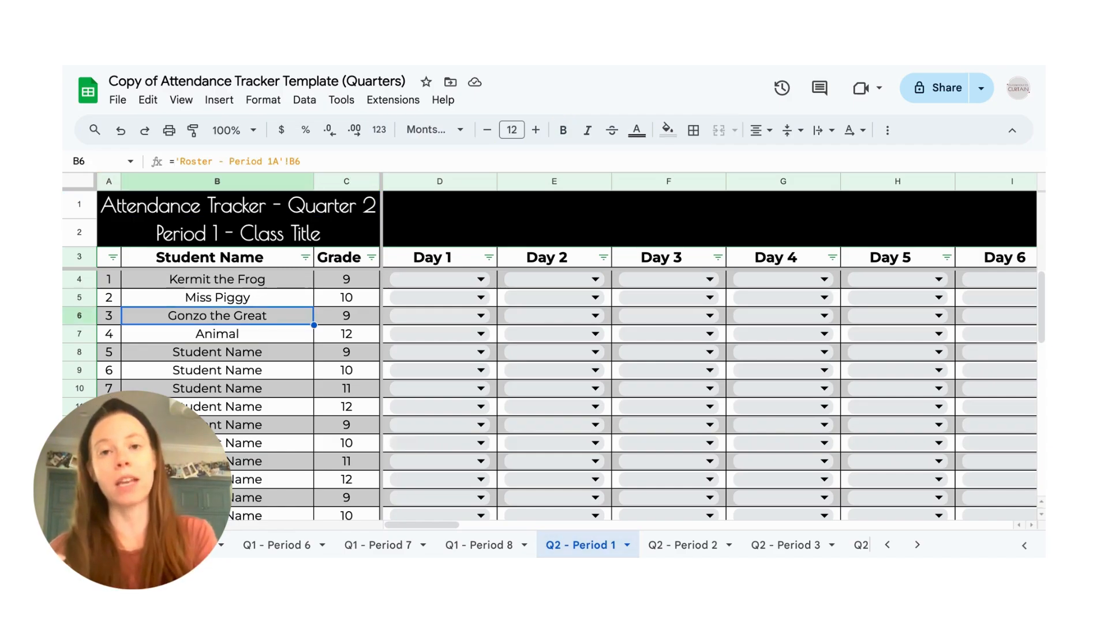
{"action": "scroll", "coordinate": [231, 540], "scroll_direction": "up", "scroll_amount": 1}
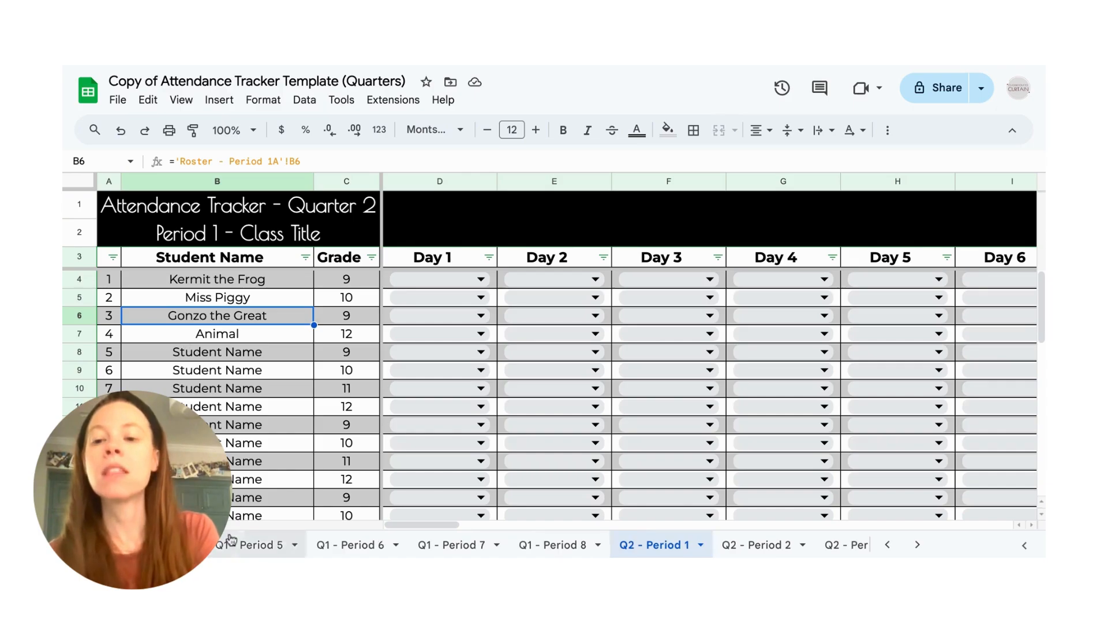
{"action": "scroll", "coordinate": [231, 540], "scroll_direction": "up", "scroll_amount": 4}
{"action": "left_click", "coordinate": [234, 545]}
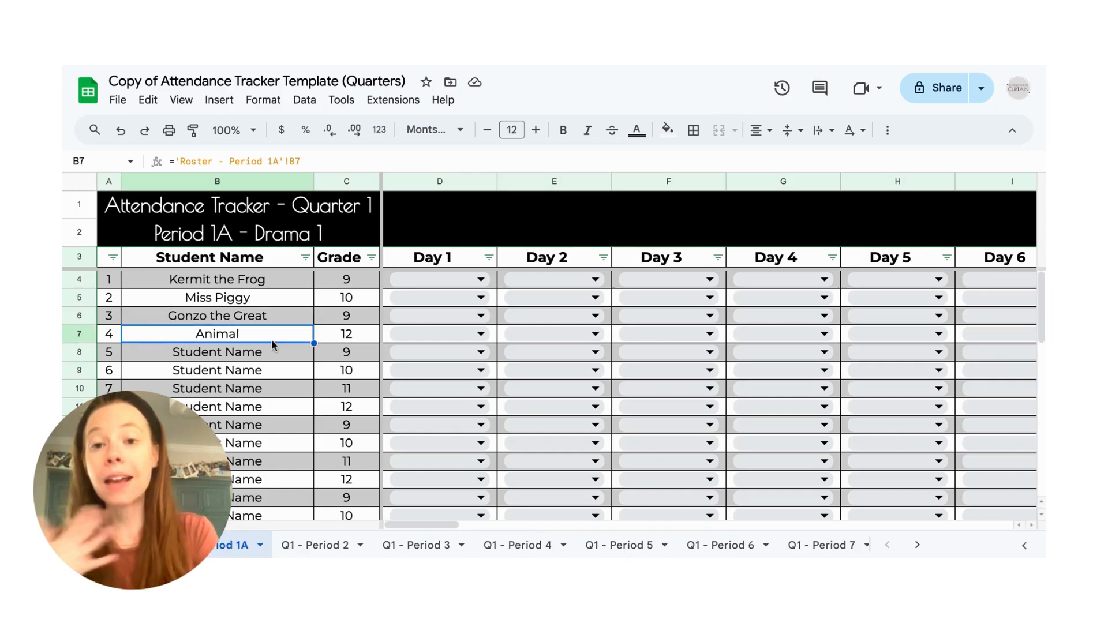
- Examine the Quarter 1 Period 1A day columns from Day 1 through the Tardy Count and Absent Count columns
{"action": "left_click", "coordinate": [431, 254]}
{"action": "scroll", "coordinate": [620, 265], "scroll_direction": "right", "scroll_amount": 6}
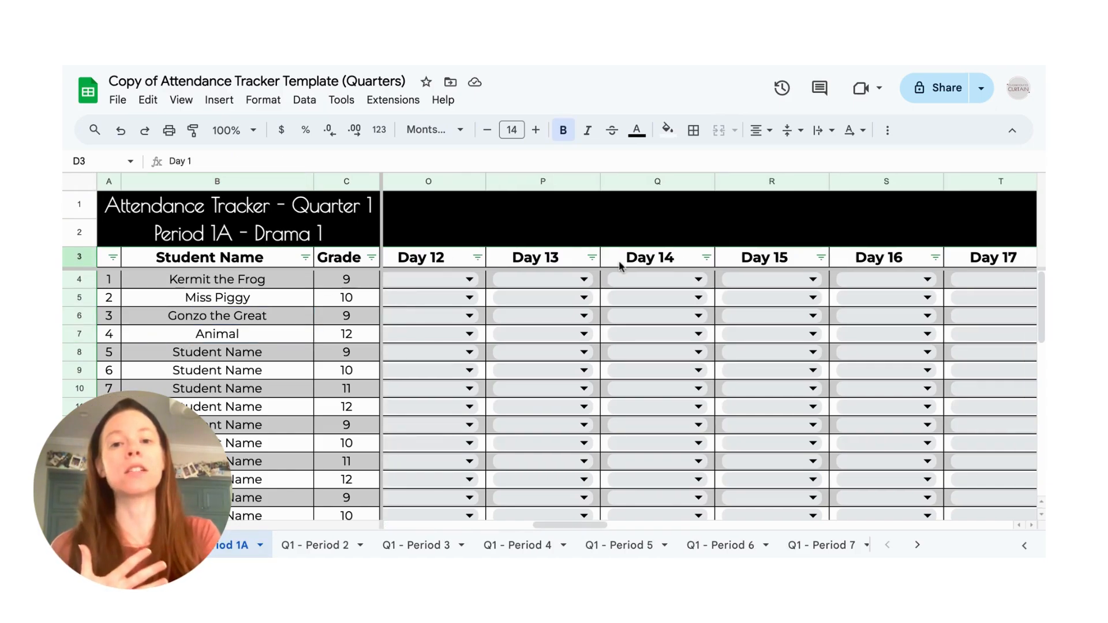
{"action": "scroll", "coordinate": [619, 265], "scroll_direction": "right", "scroll_amount": 15}
{"action": "scroll", "coordinate": [750, 260], "scroll_direction": "right", "scroll_amount": 2}
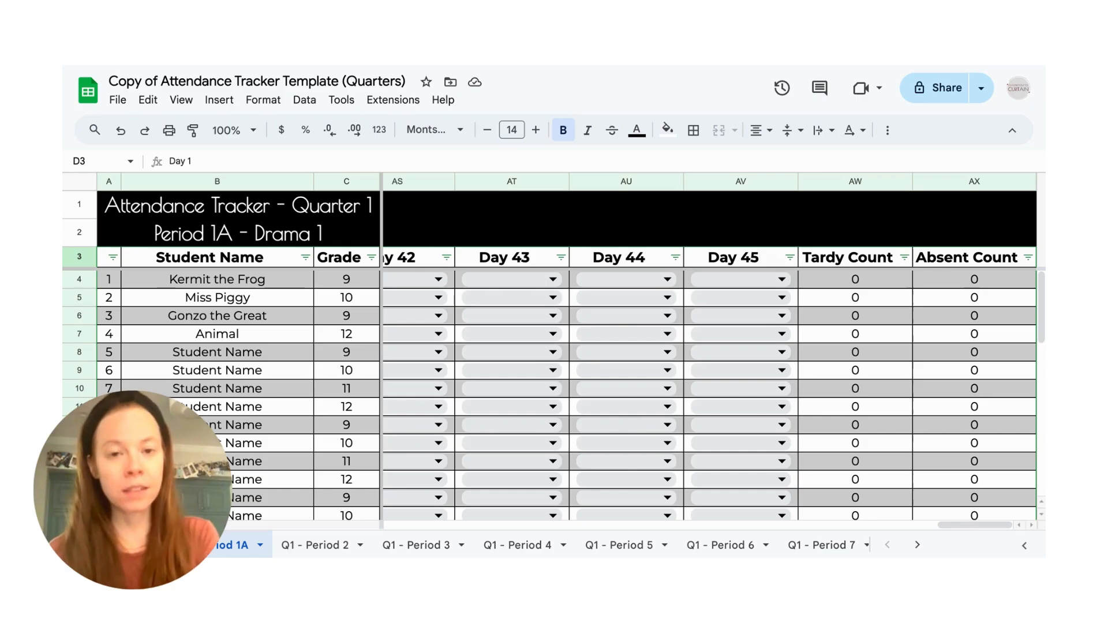
{"action": "scroll", "coordinate": [710, 398], "scroll_direction": "left", "scroll_amount": 10}
{"action": "scroll", "coordinate": [710, 399], "scroll_direction": "left", "scroll_amount": 10}
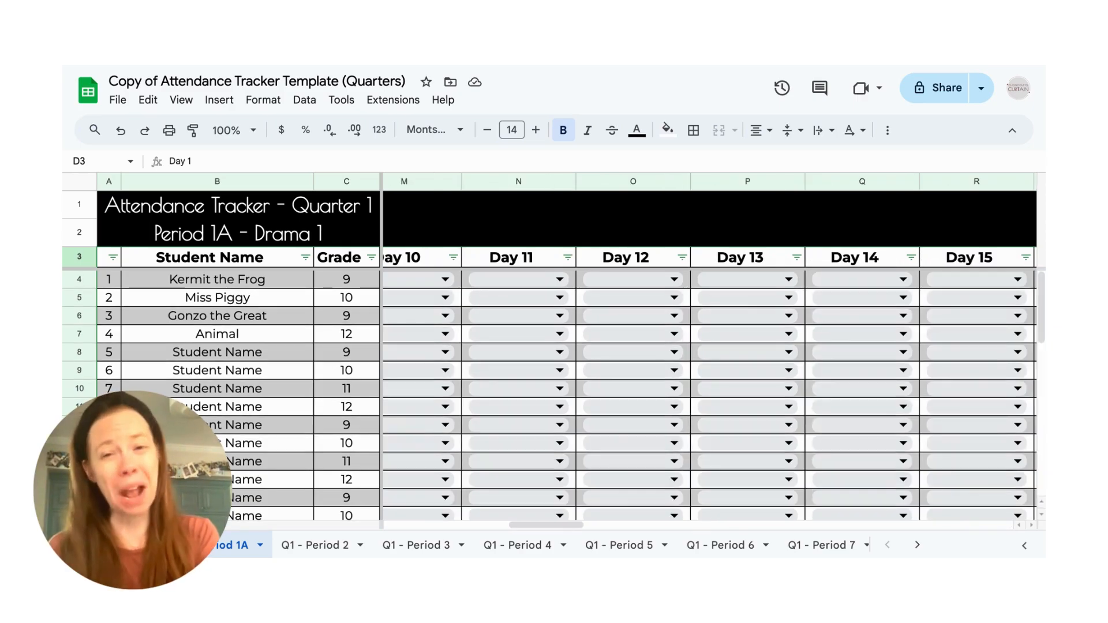
{"action": "scroll", "coordinate": [710, 398], "scroll_direction": "left", "scroll_amount": 10}
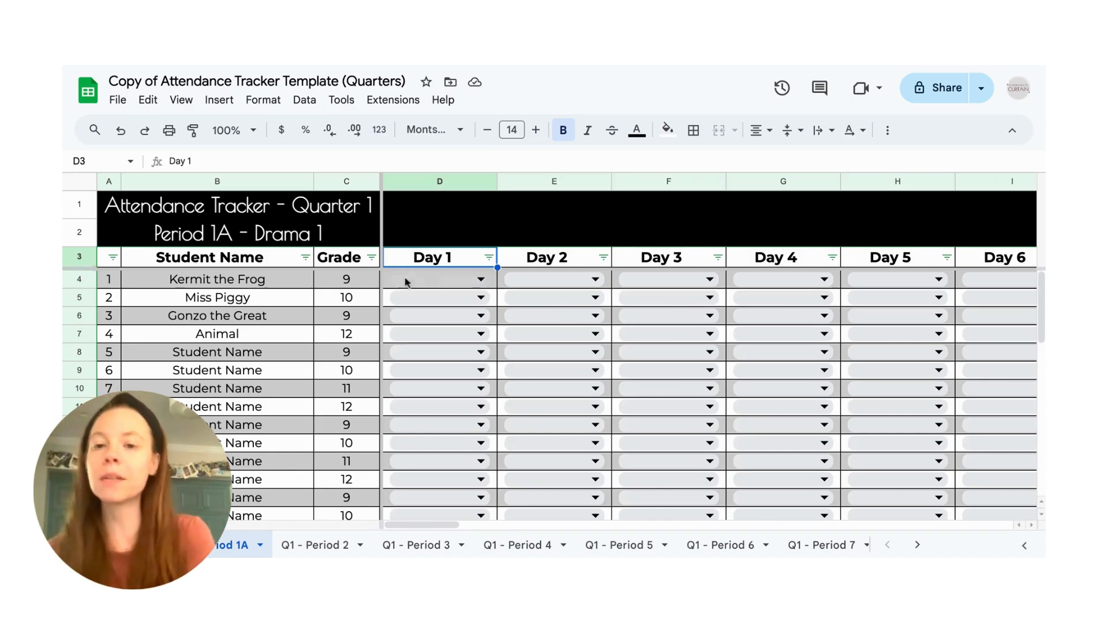
- Replace the Day 1 column heading with "August 29" on the Quarter 1 Period 1A sheet
{"action": "double_click", "coordinate": [465, 259]}
{"action": "key", "text": "ctrl+a"}
{"action": "type", "text": "Au"}
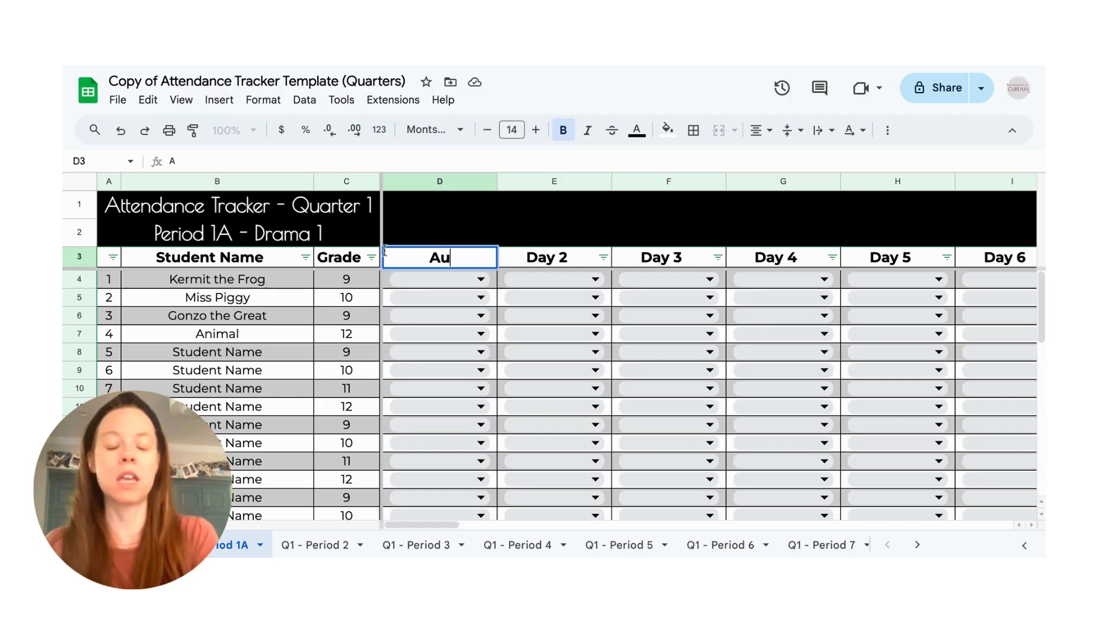
{"action": "type", "text": "gust 29"}
{"action": "key", "text": "Tab"}
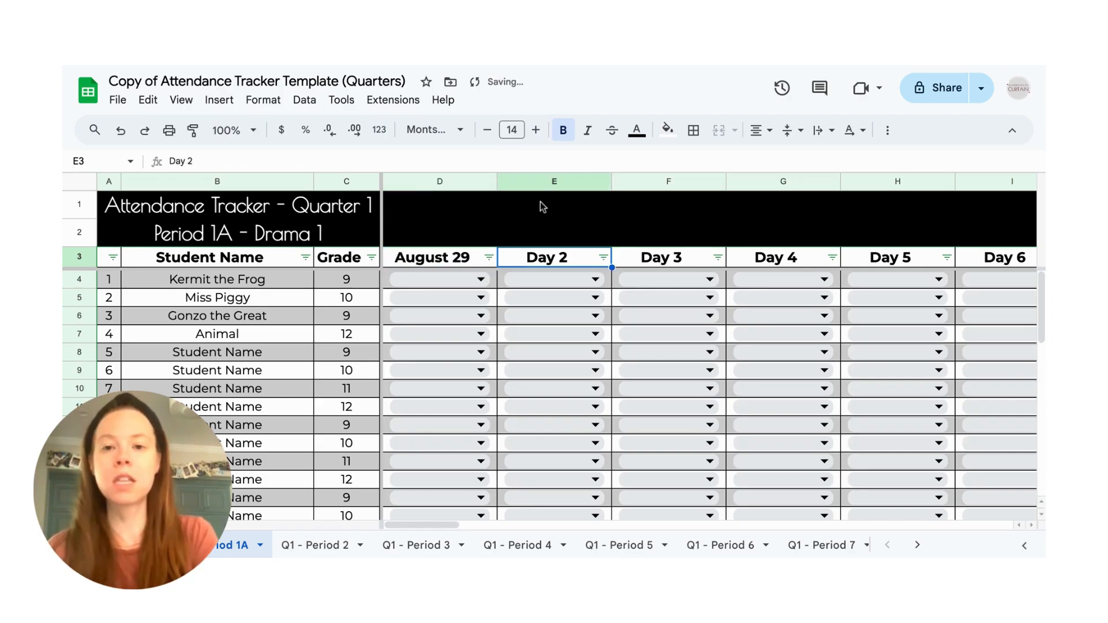
- Replace the Day 2 column heading with "September 1"
{"action": "double_click", "coordinate": [570, 259]}
{"action": "left_click_drag", "start_coordinate": [570, 259], "coordinate": [514, 259]}
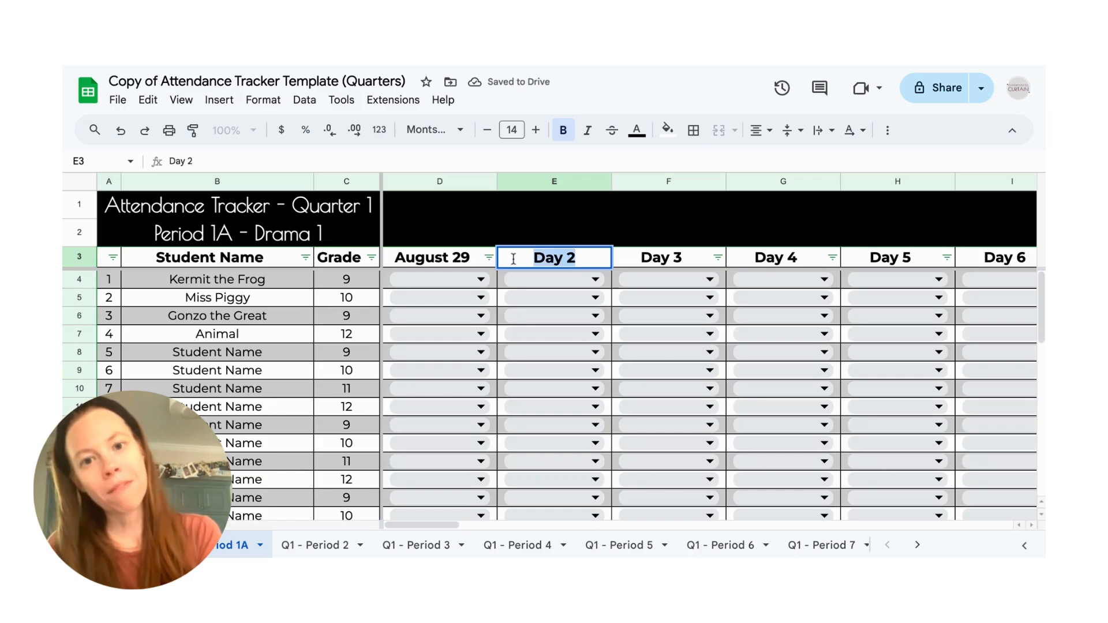
{"action": "key", "text": "BackSpace"}
{"action": "type", "text": "A"}
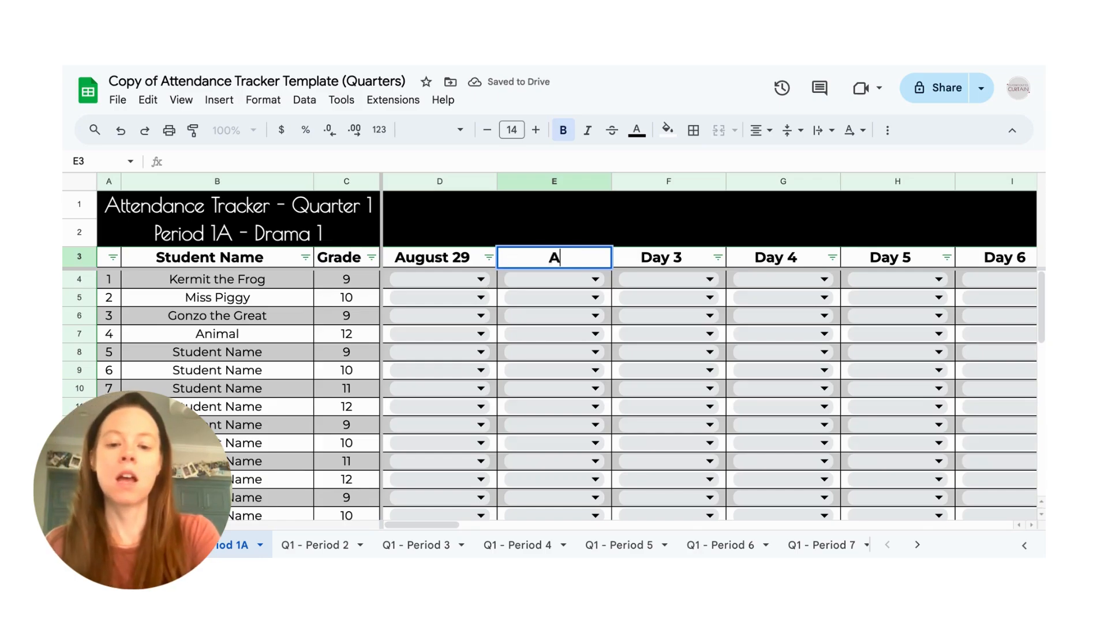
{"action": "key", "text": "BackSpace"}
{"action": "type", "text": "September "}
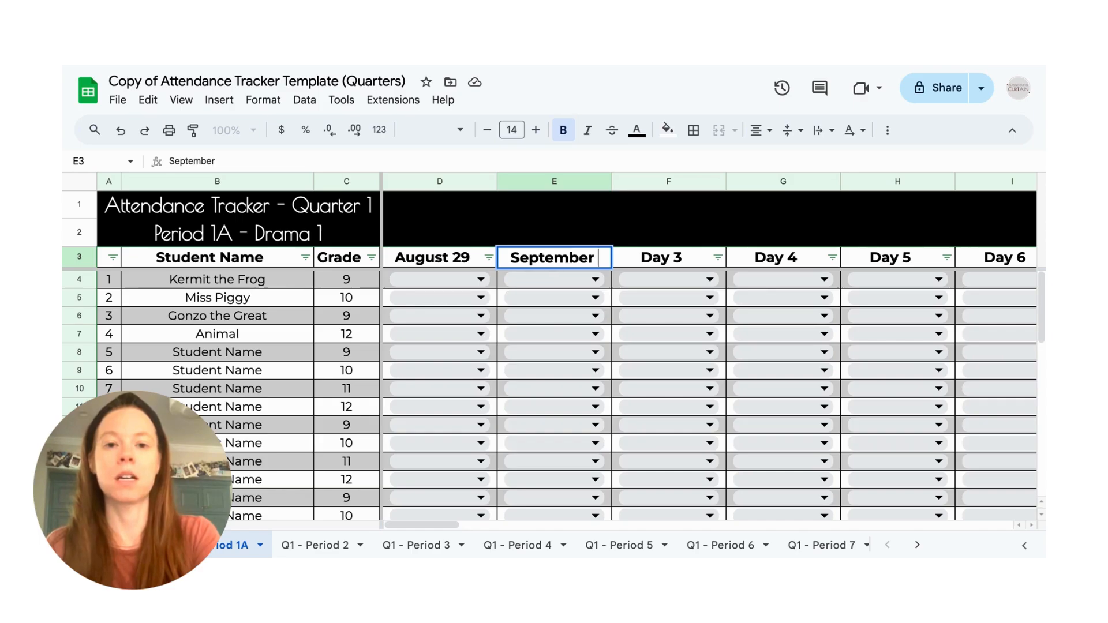
{"action": "type", "text": "1"}
{"action": "key", "text": "Tab"}
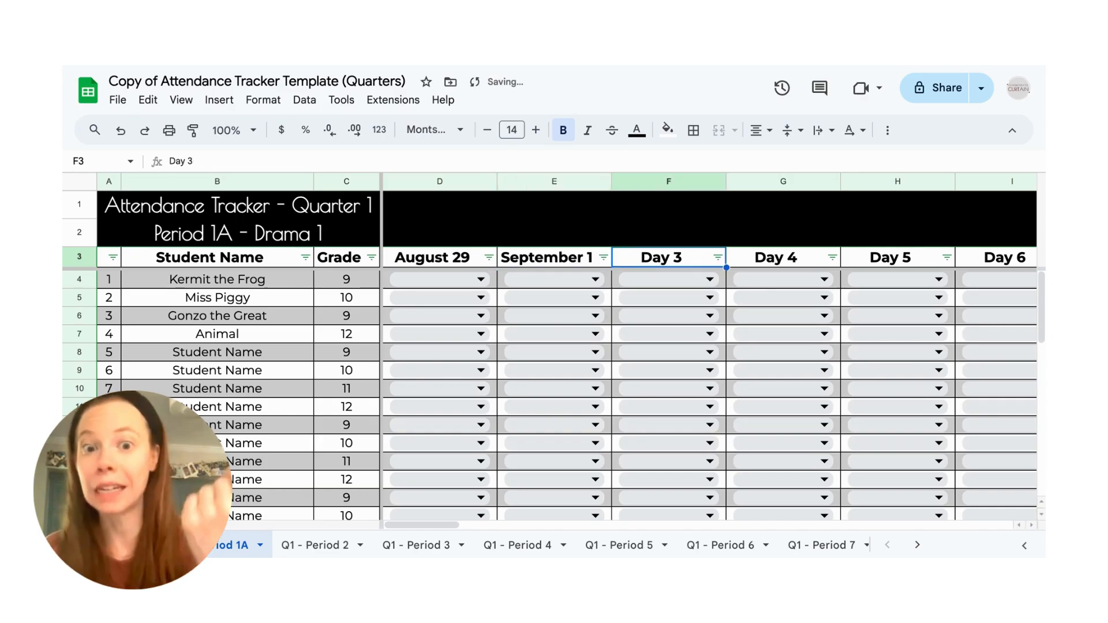
- Replace the Day 3 column heading with "Sepetember 3" and widen column F to fit the date
{"action": "double_click", "coordinate": [665, 261]}
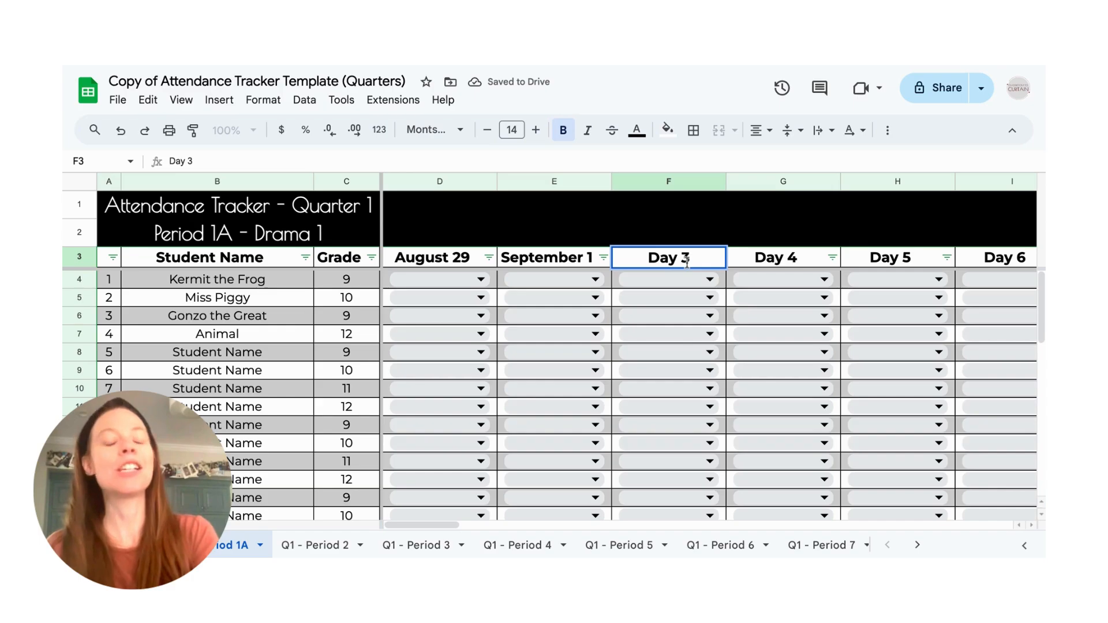
{"action": "left_click_drag", "start_coordinate": [687, 261], "coordinate": [645, 257]}
{"action": "type", "text": "Sepetem"}
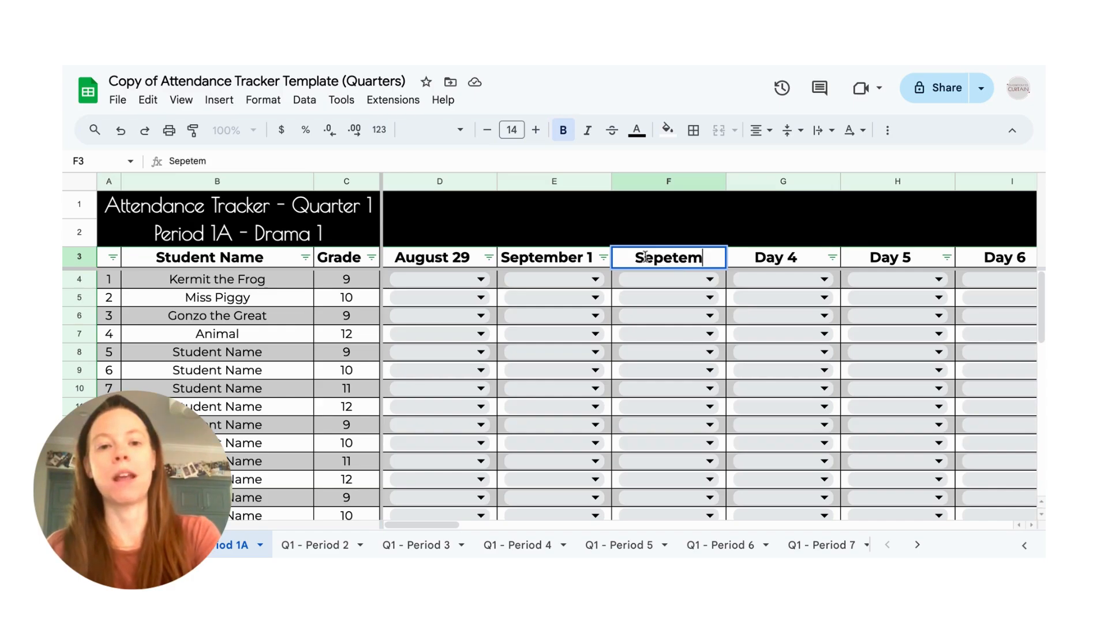
{"action": "type", "text": "ber 3"}
{"action": "key", "text": "Tab"}
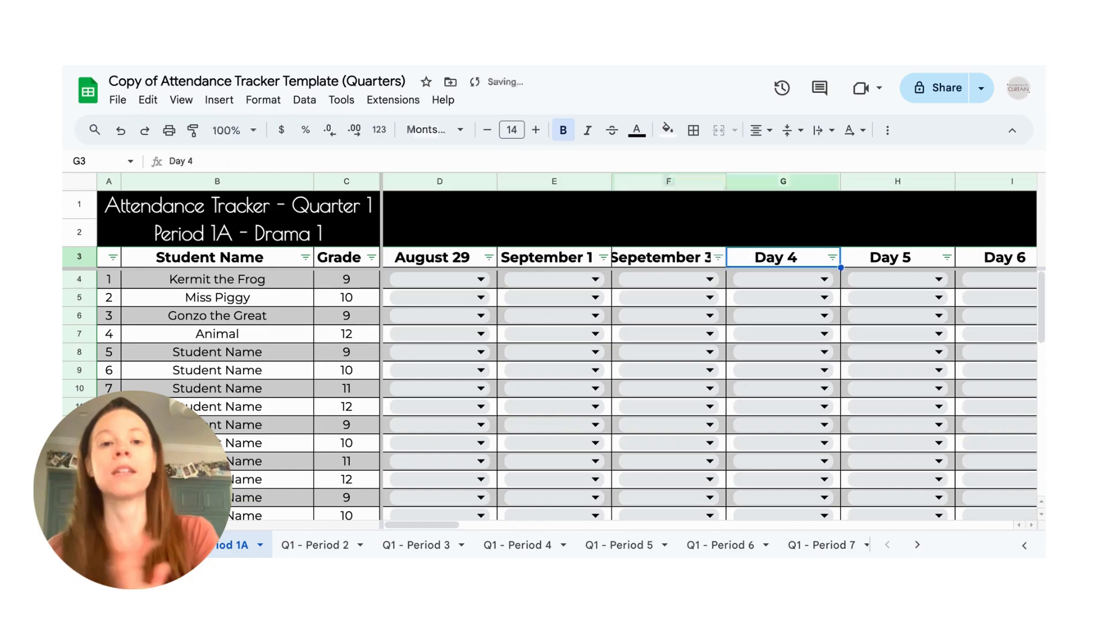
{"action": "left_click_drag", "start_coordinate": [724, 182], "coordinate": [733, 182]}
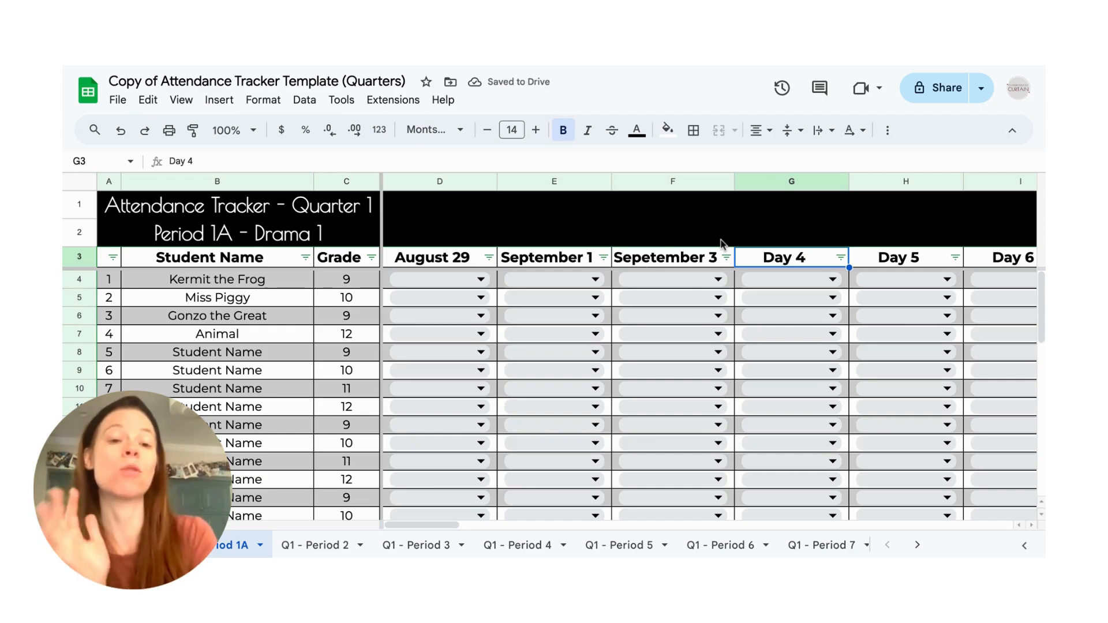
- Delete columns G through J, covering Day 4 to Day 7, from the Quarter 1 Period 1A sheet
{"action": "left_click", "coordinate": [799, 183]}
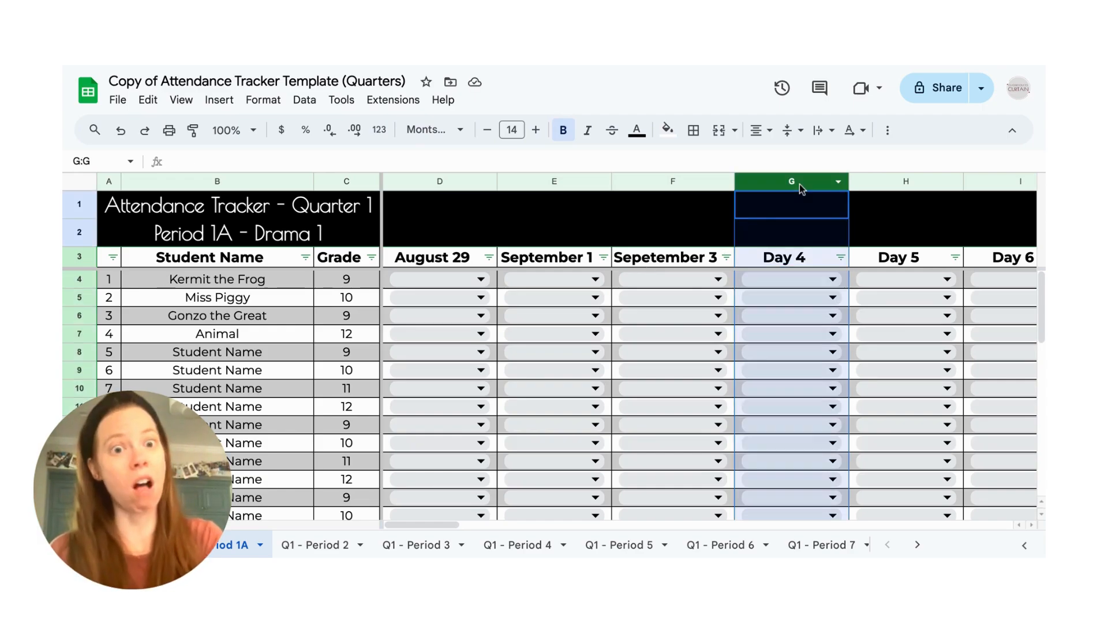
{"action": "left_click_drag", "start_coordinate": [799, 183], "coordinate": [877, 174]}
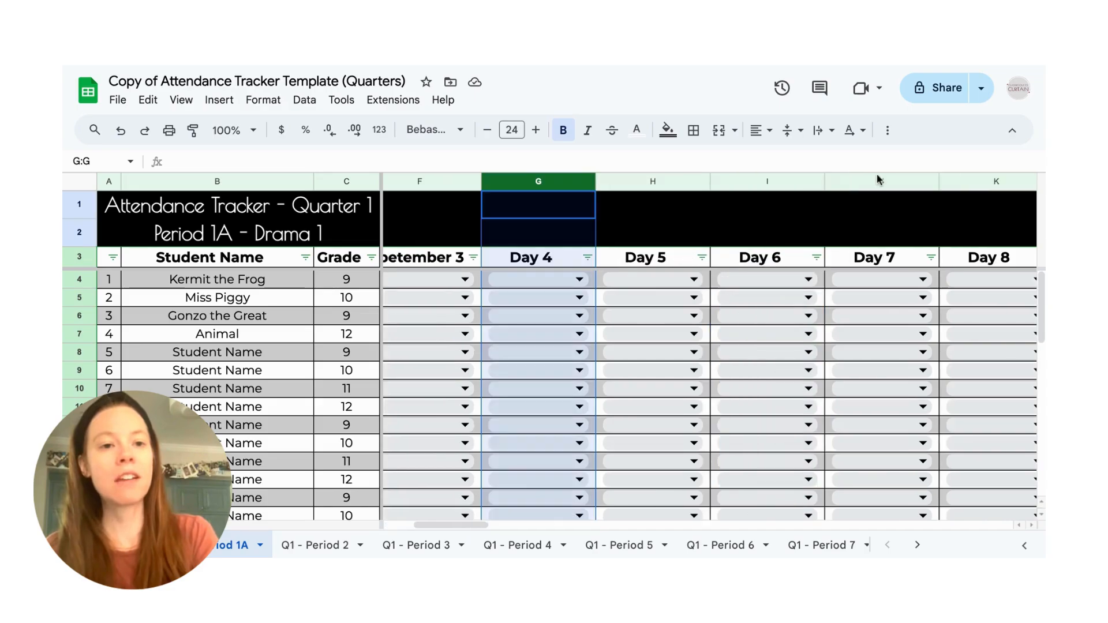
{"action": "right_click", "coordinate": [862, 185]}
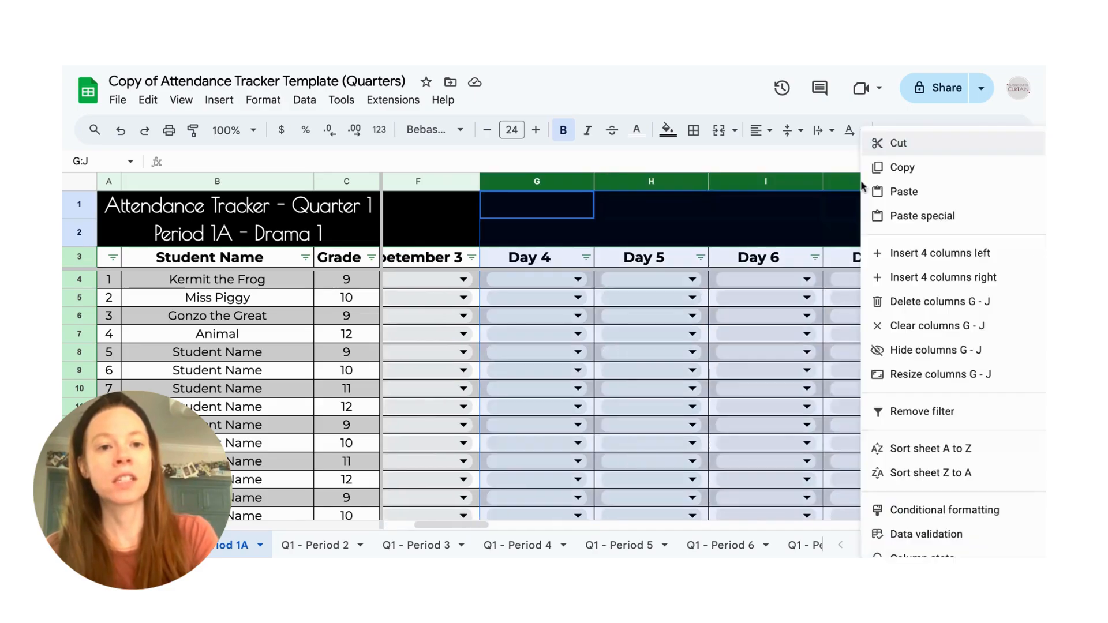
{"action": "left_click", "coordinate": [971, 302]}
- Check the remaining day columns and the Tardy Count and Absent Count columns after the deletion, returning to the August 29 column
{"action": "scroll", "coordinate": [971, 303], "scroll_direction": "right", "scroll_amount": 5}
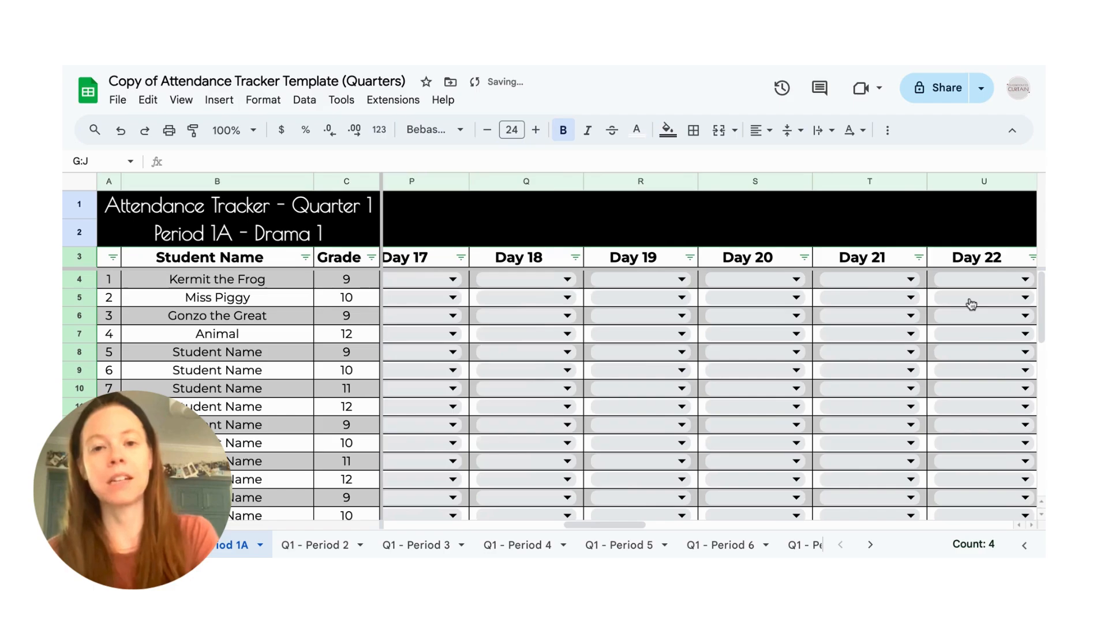
{"action": "scroll", "coordinate": [971, 303], "scroll_direction": "right", "scroll_amount": 10}
{"action": "scroll", "coordinate": [710, 350], "scroll_direction": "right", "scroll_amount": 2}
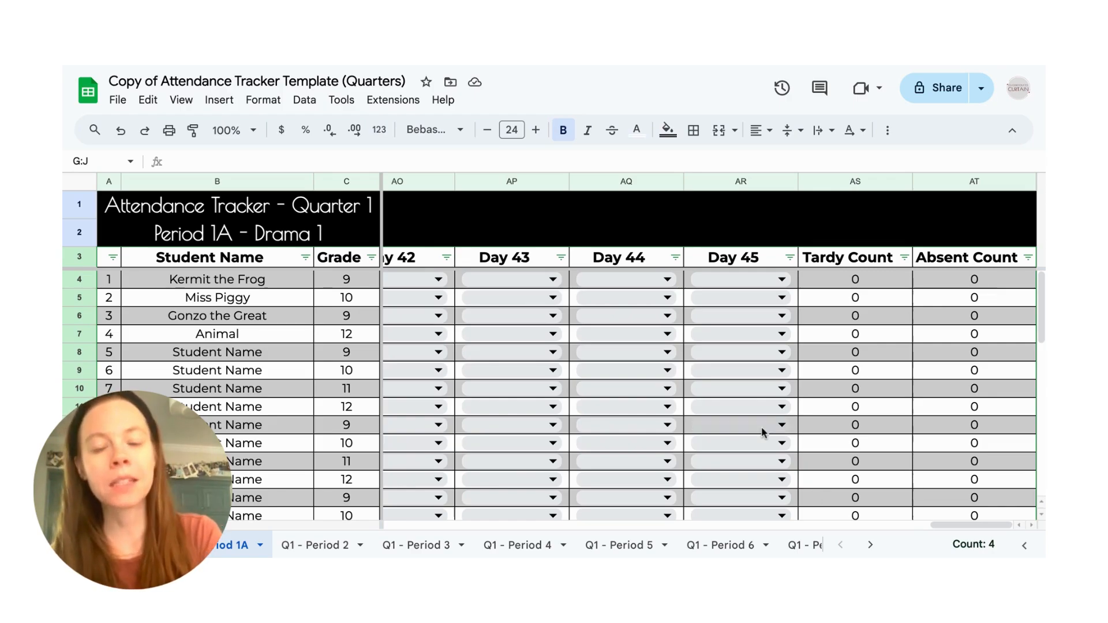
{"action": "scroll", "coordinate": [761, 432], "scroll_direction": "left", "scroll_amount": 15}
{"action": "scroll", "coordinate": [762, 431], "scroll_direction": "left", "scroll_amount": 4}
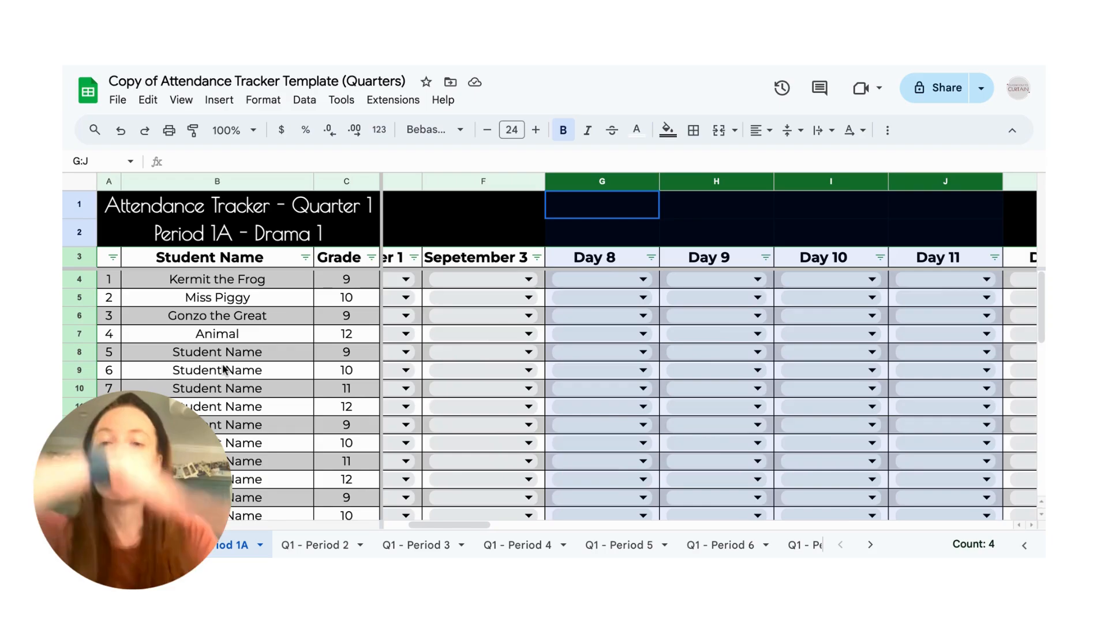
{"action": "scroll", "coordinate": [557, 299], "scroll_direction": "left", "scroll_amount": 2}
{"action": "scroll", "coordinate": [556, 299], "scroll_direction": "left", "scroll_amount": 1}
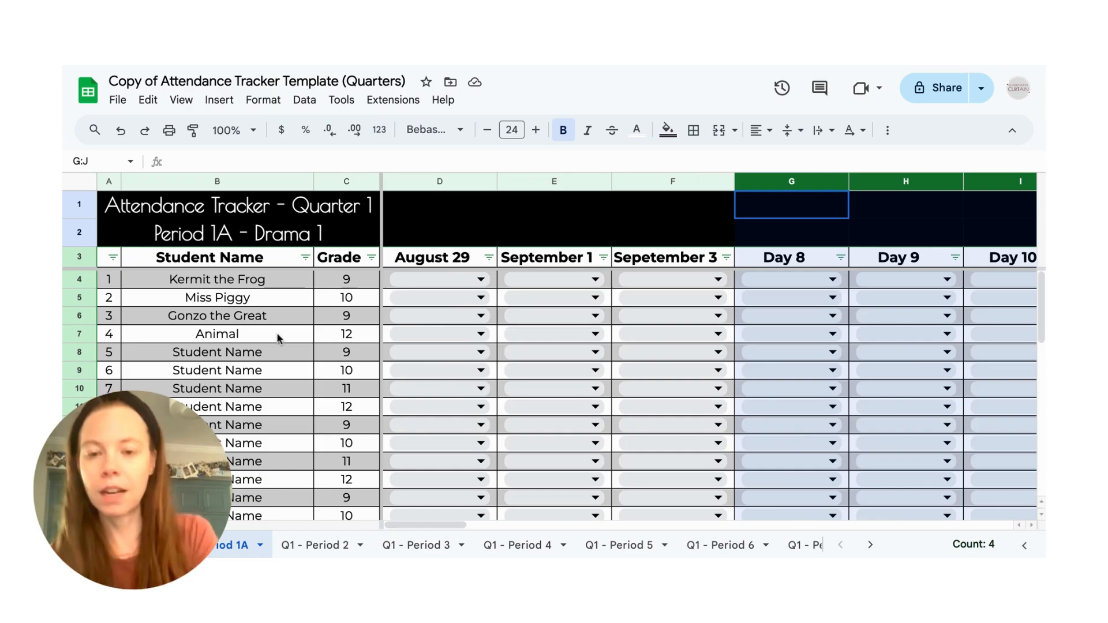
- Mark Kermit the Frog as Absent and Miss Piggy as Present for August 29
{"action": "left_click", "coordinate": [430, 283]}
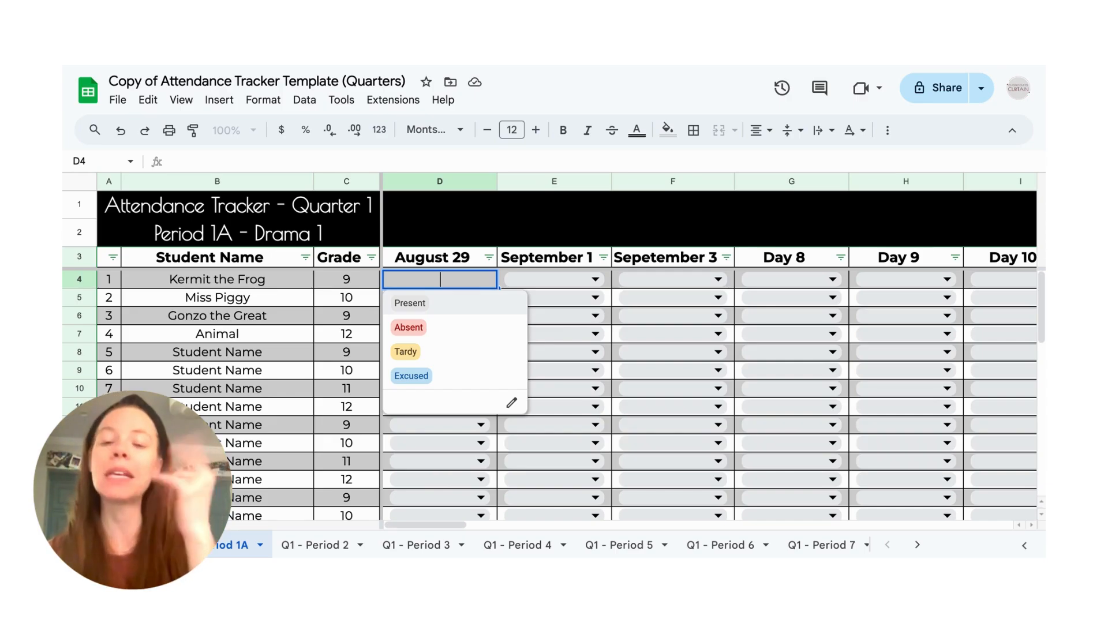
{"action": "left_click", "coordinate": [430, 332]}
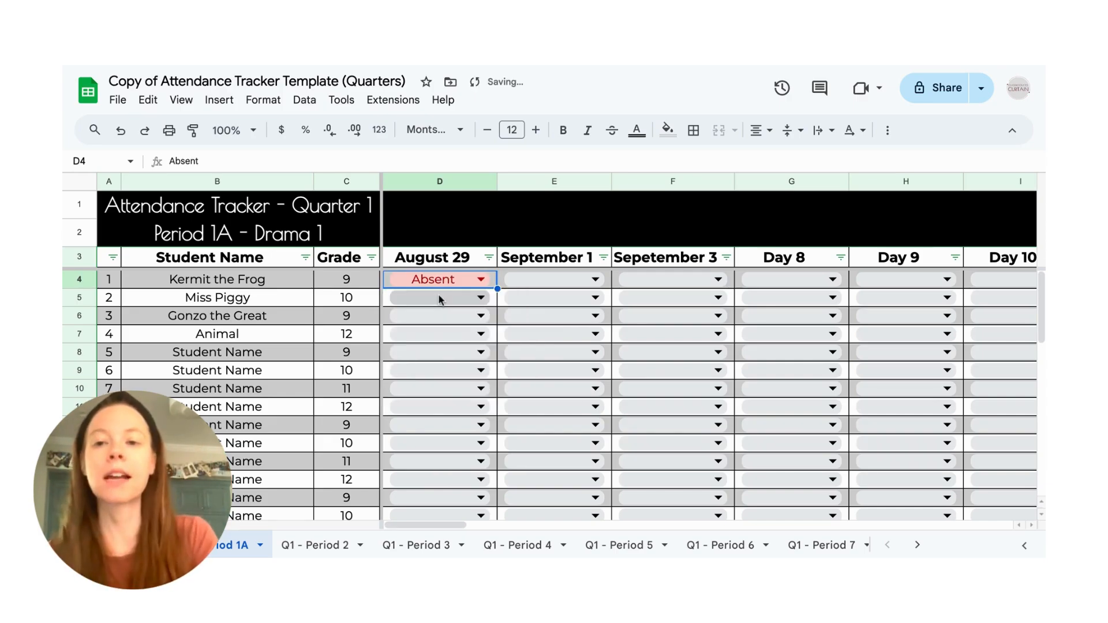
{"action": "left_click", "coordinate": [438, 299]}
{"action": "left_click", "coordinate": [423, 320]}
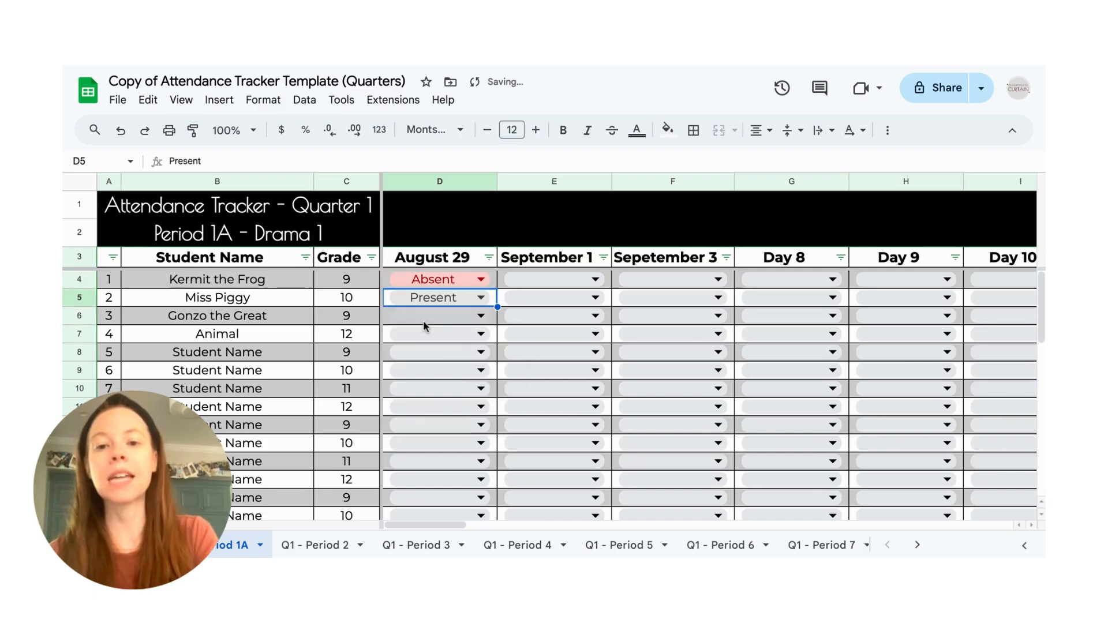
- Mark Gonzo the Great as Excused and Animal as Tardy for August 29
{"action": "left_click", "coordinate": [424, 322]}
{"action": "left_click", "coordinate": [426, 413]}
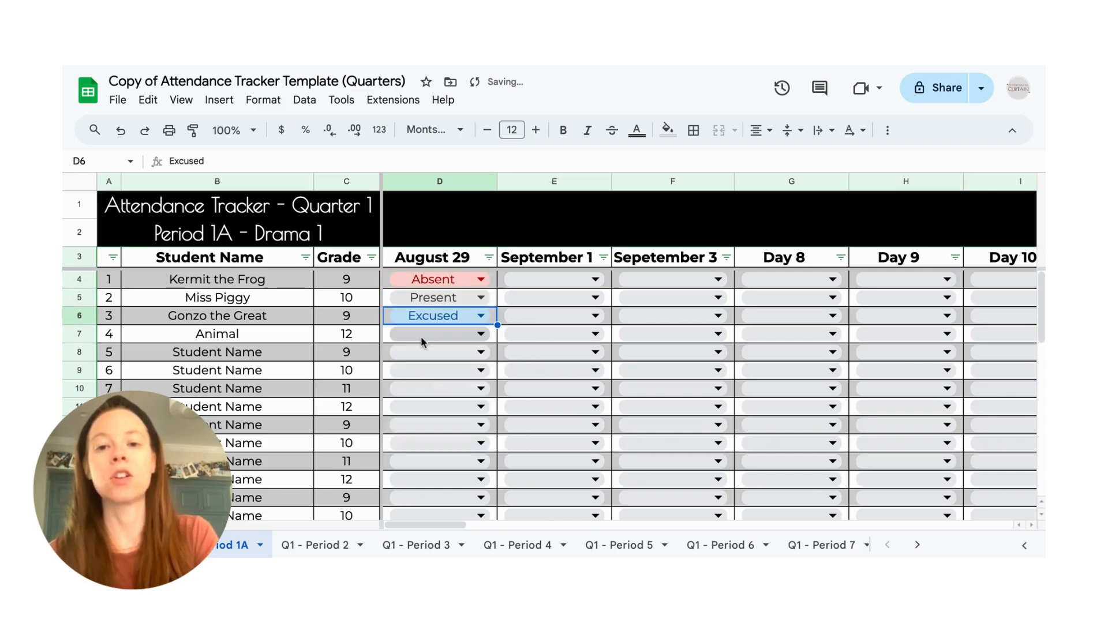
{"action": "left_click", "coordinate": [420, 335]}
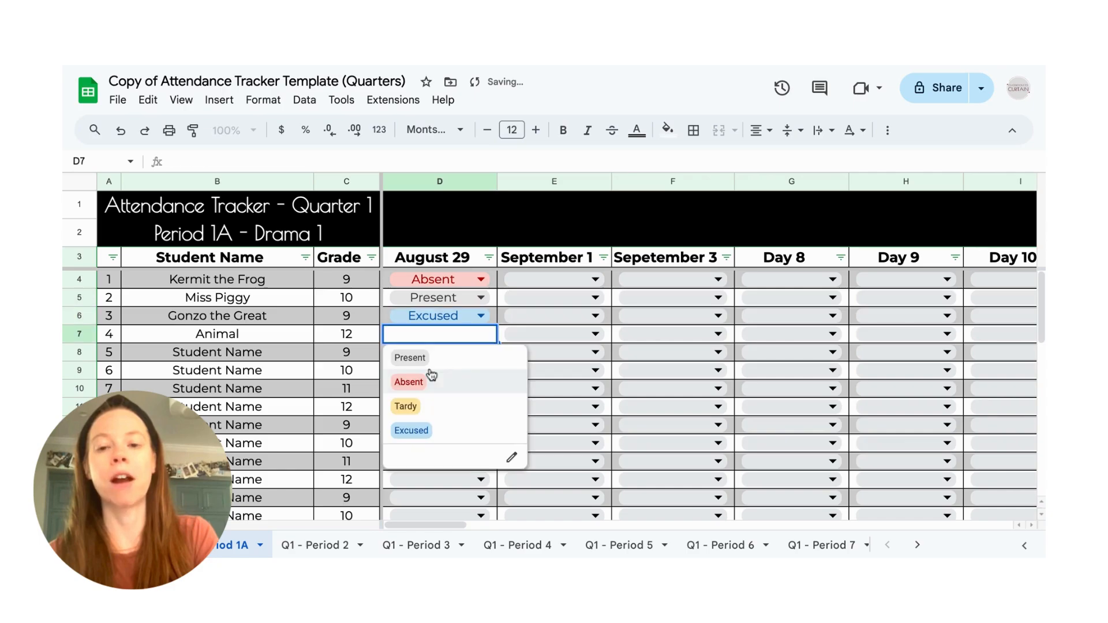
{"action": "left_click", "coordinate": [431, 407]}
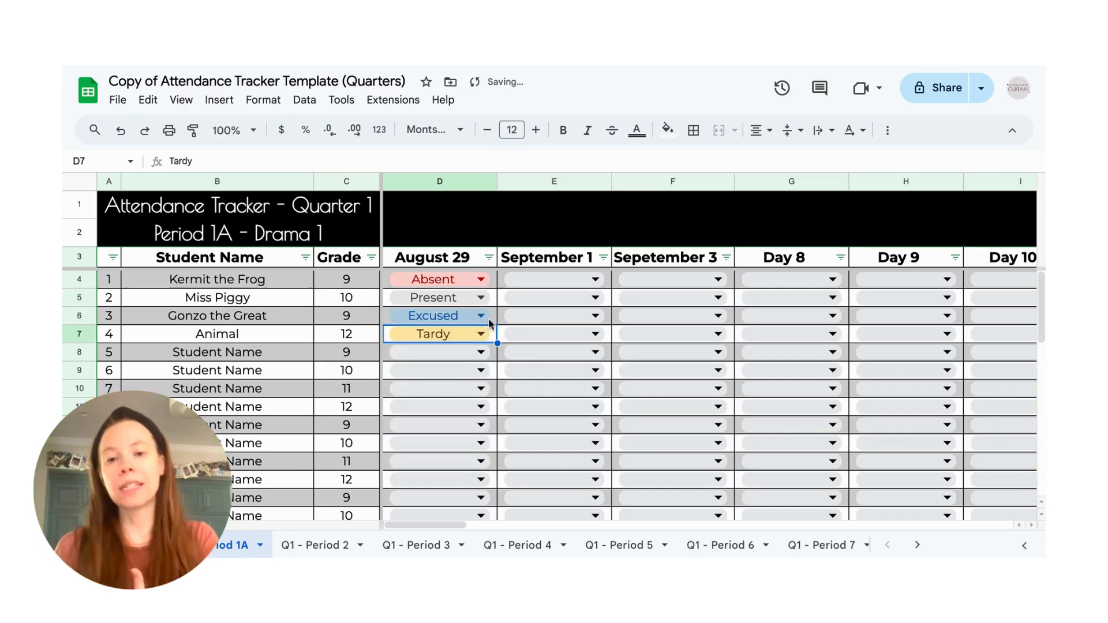
- Add a note reading "10:20 AM" to Animal's Tardy entry for August 29
{"action": "left_click", "coordinate": [488, 317]}
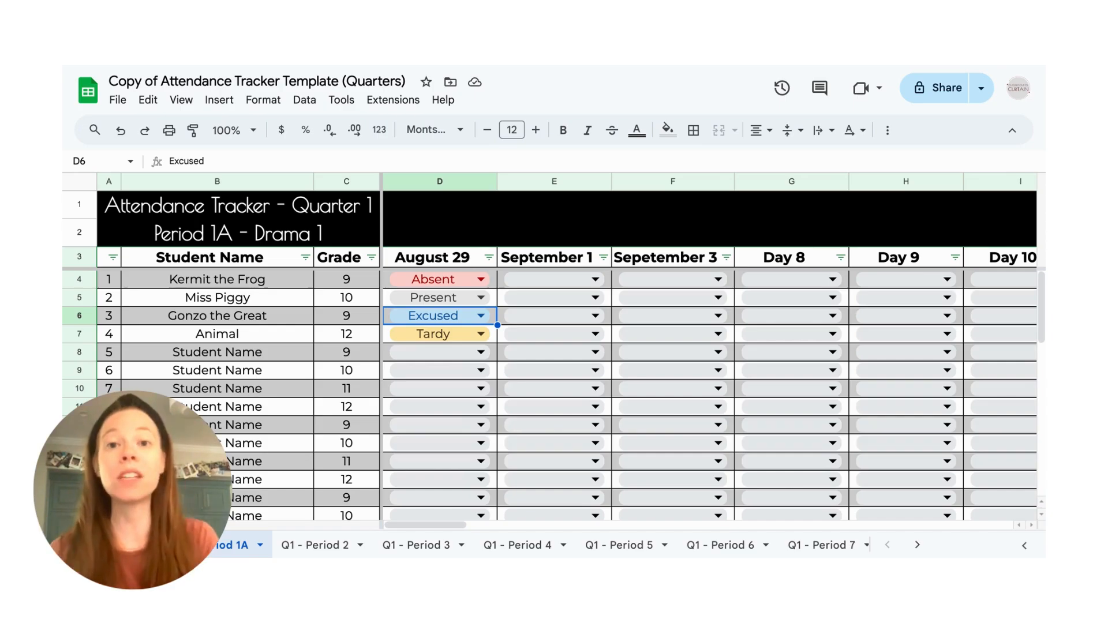
{"action": "left_click", "coordinate": [433, 334]}
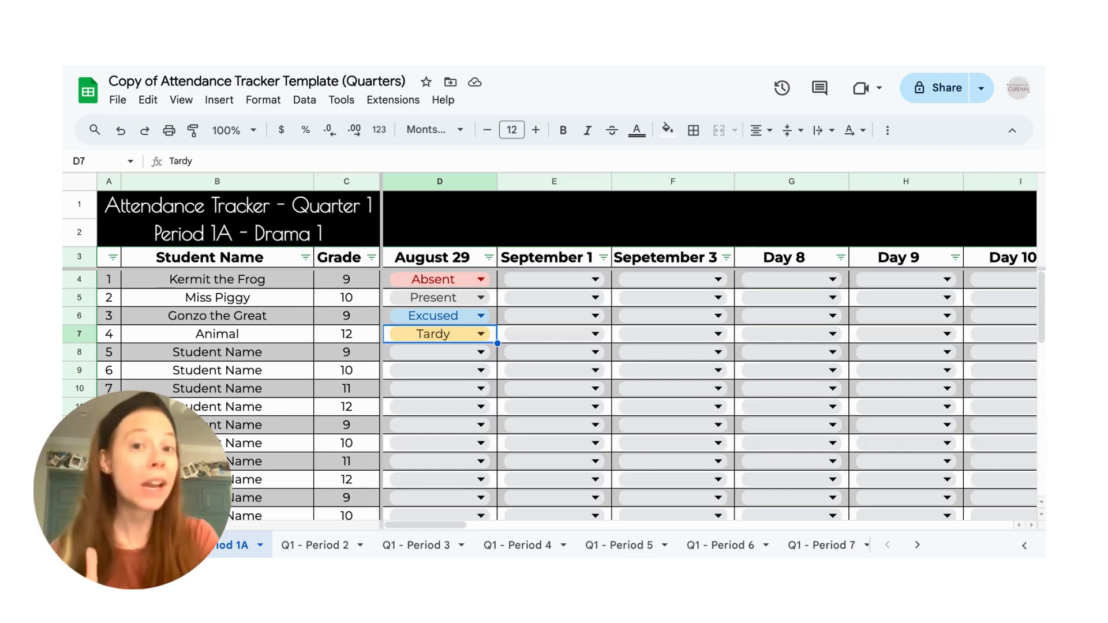
{"action": "right_click", "coordinate": [492, 335]}
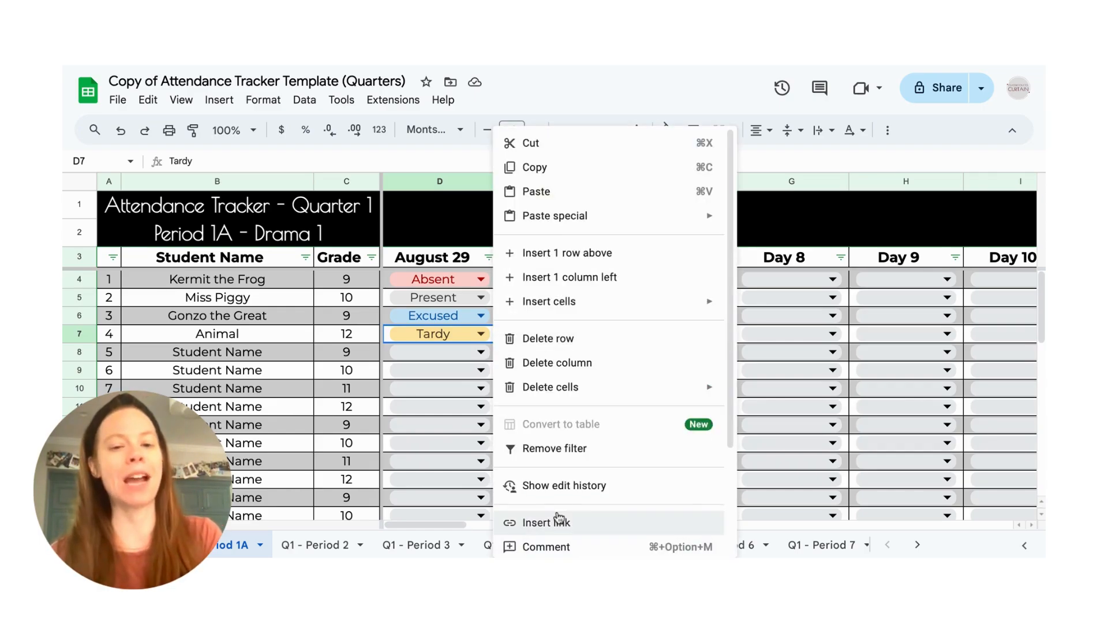
{"action": "scroll", "coordinate": [558, 516], "scroll_direction": "down", "scroll_amount": 2}
{"action": "scroll", "coordinate": [557, 517], "scroll_direction": "down", "scroll_amount": 2}
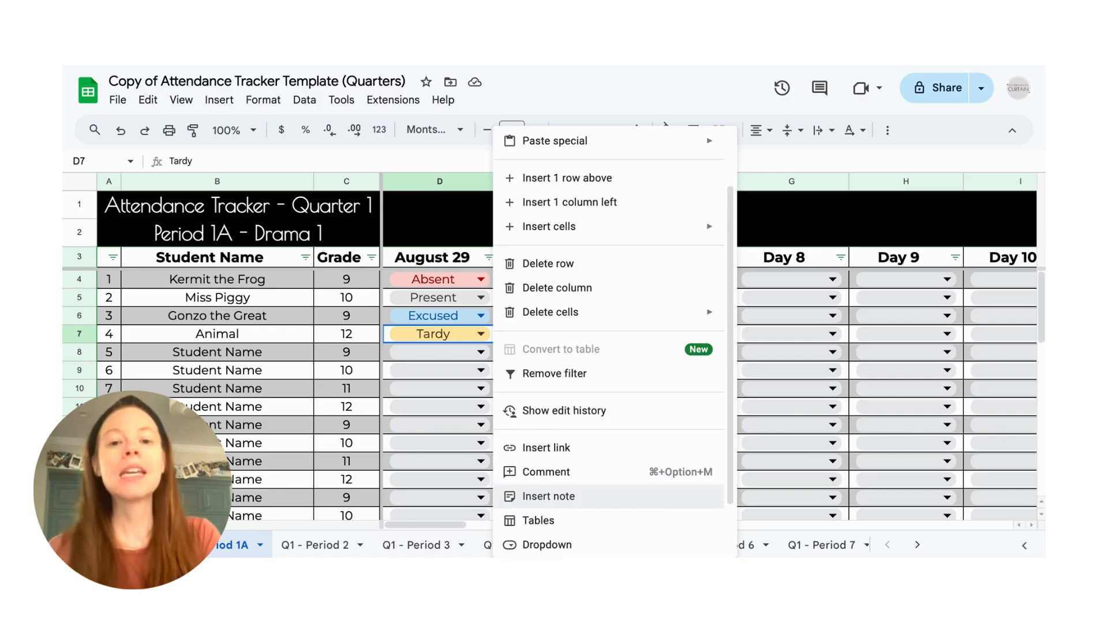
{"action": "left_click", "coordinate": [558, 497]}
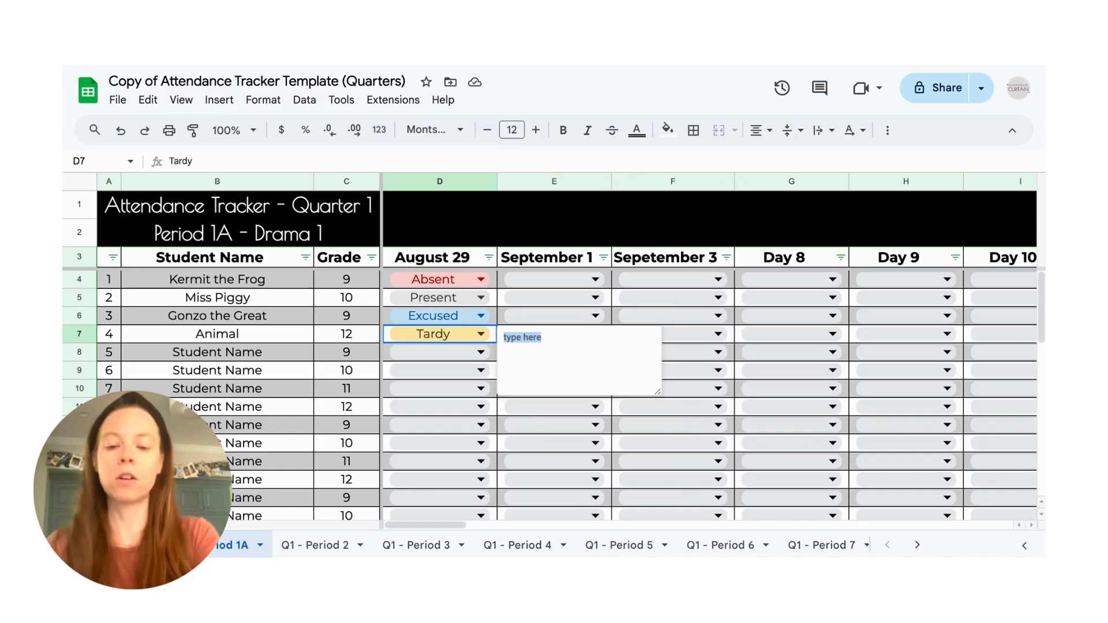
{"action": "type", "text": "10:20AM"}
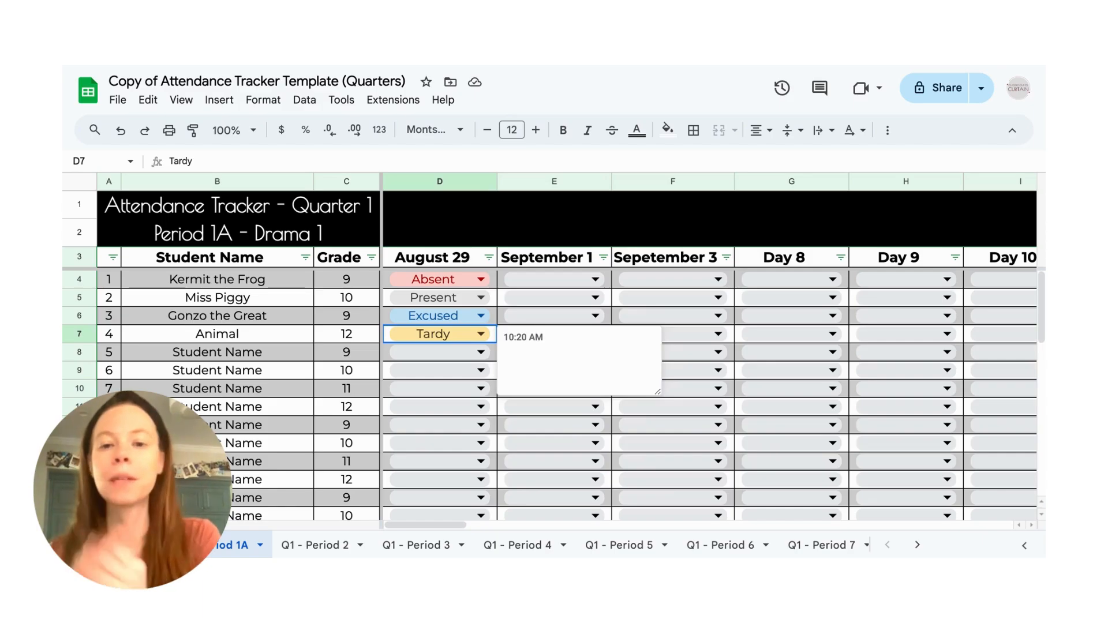
{"action": "left_click", "coordinate": [495, 315]}
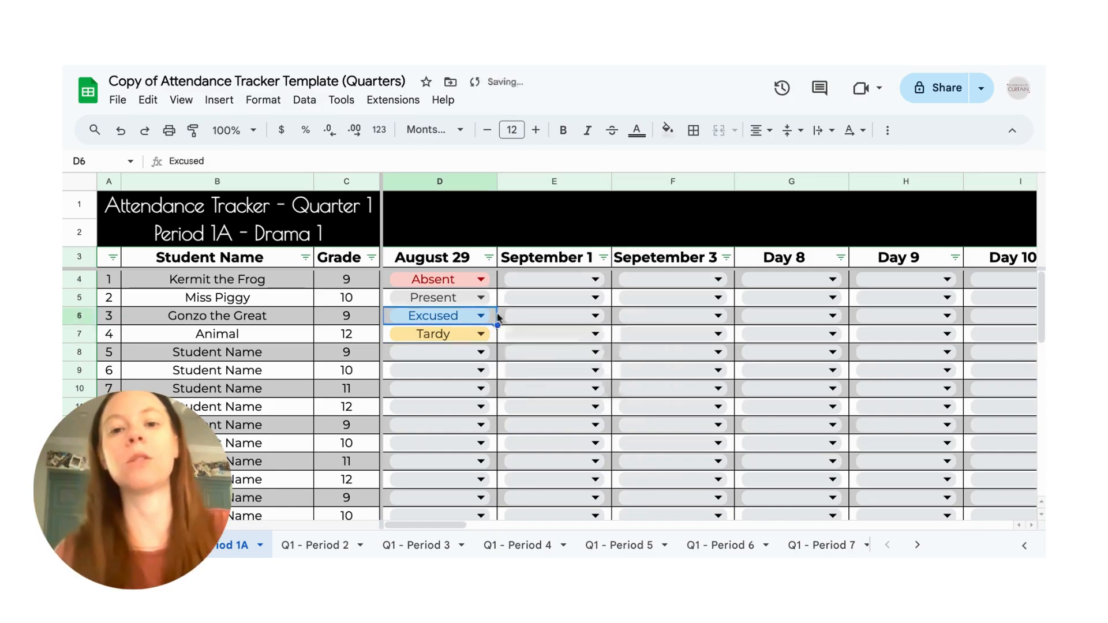
- Extend the note on Animal's August 29 Tardy entry to read "10:20 AM, excused from science teacher"
{"action": "key", "text": "Down"}
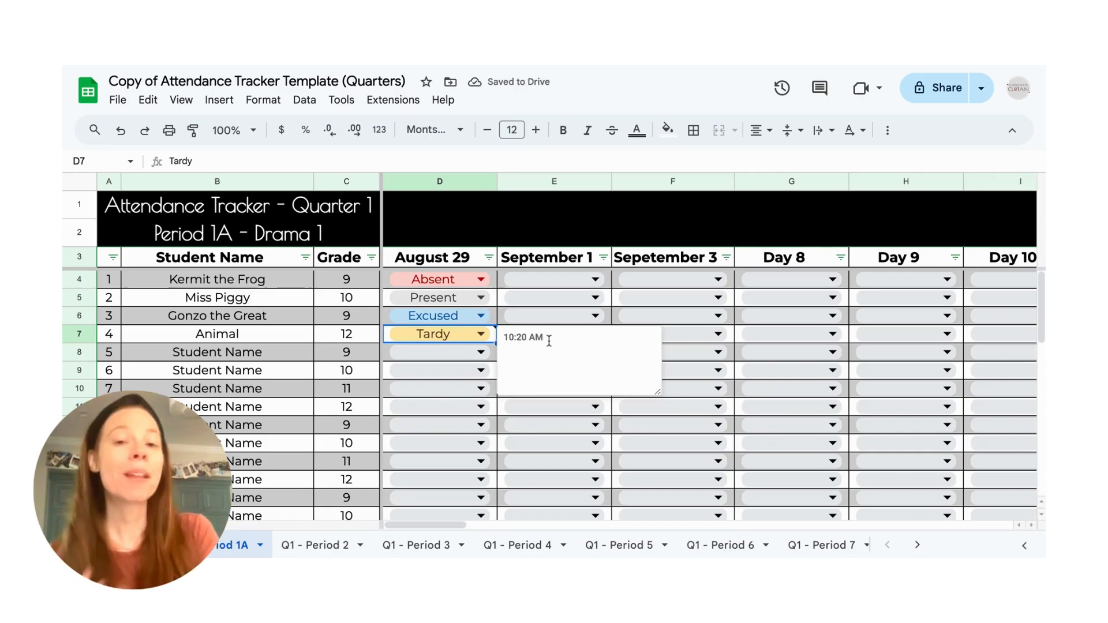
{"action": "type", "text": ", ex"}
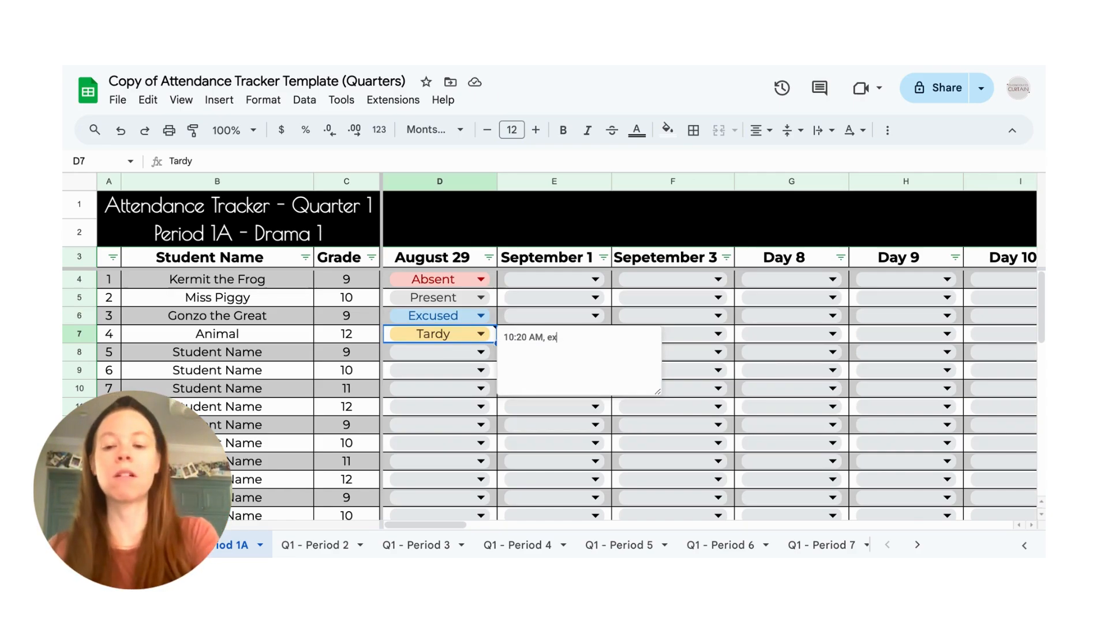
{"action": "type", "text": "cused from"}
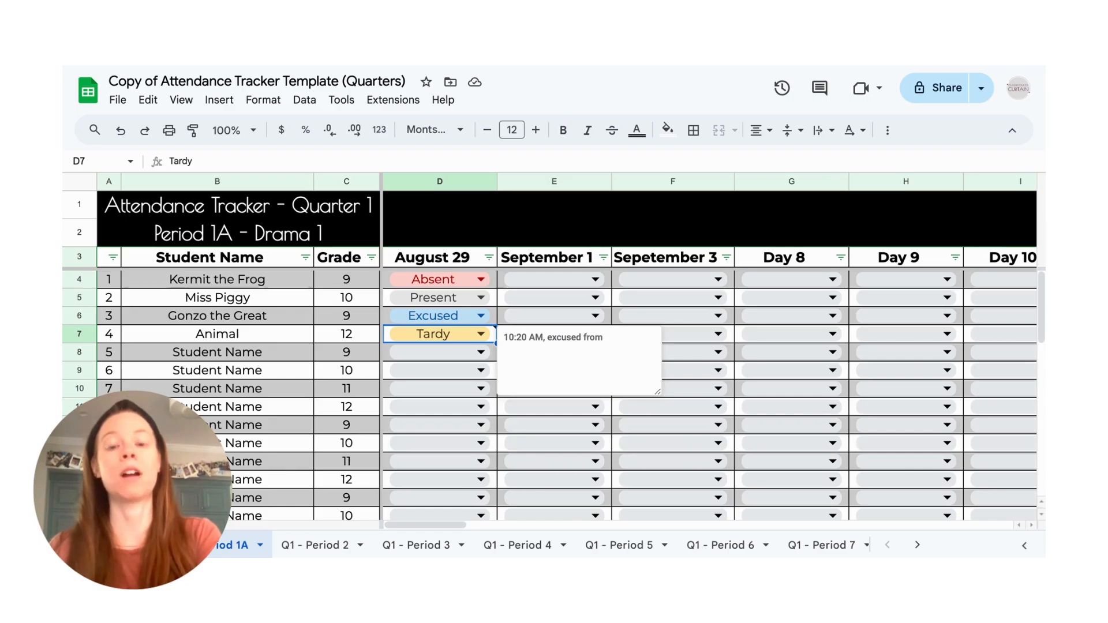
{"action": "type", "text": " teacher:"}
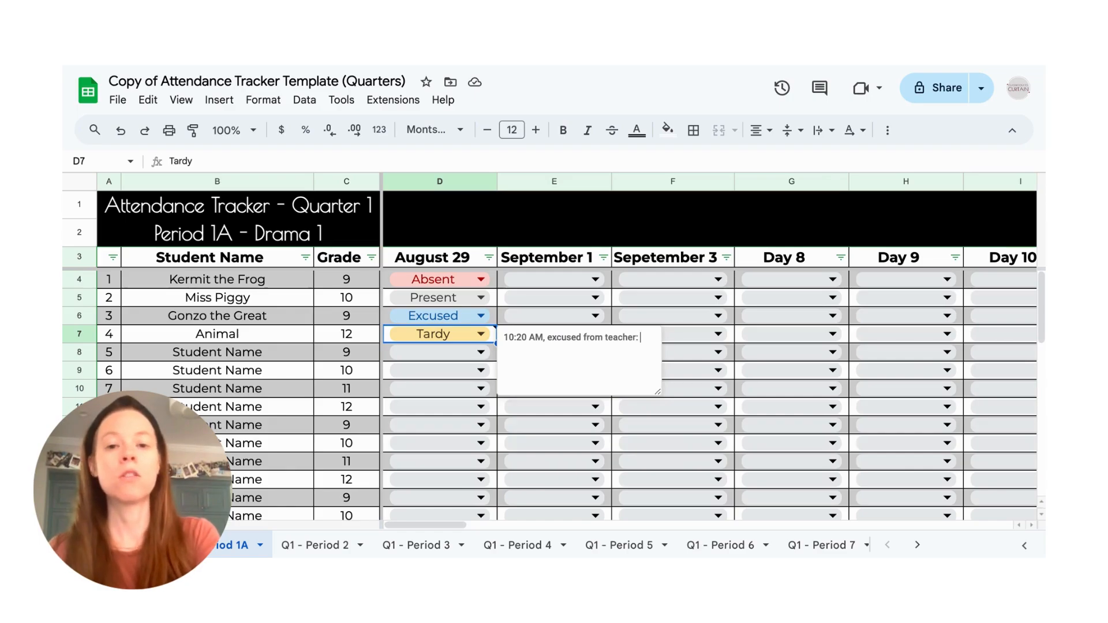
{"action": "key", "text": "BackSpace"}
{"action": "key", "text": "BackSpace"}
{"action": "key", "text": "BackSpace"}
{"action": "key", "text": "BackSpace"}
{"action": "key", "text": "BackSpace"}
{"action": "key", "text": "BackSpace"}
{"action": "key", "text": "BackSpace"}
{"action": "key", "text": "BackSpace"}
{"action": "key", "text": "BackSpace"}
{"action": "type", "text": "s"}
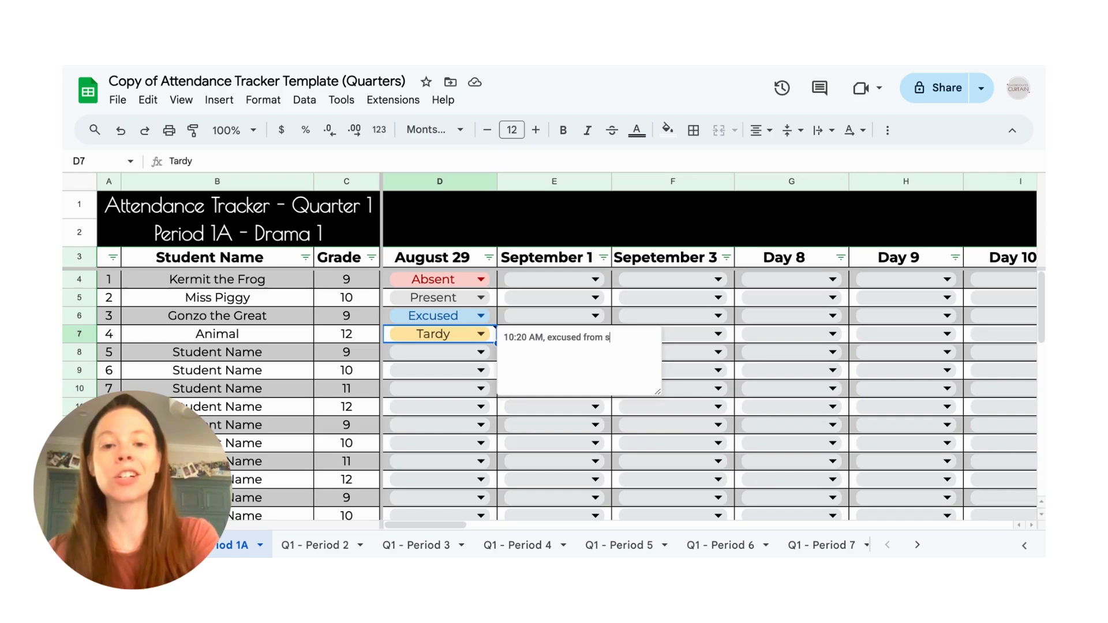
{"action": "type", "text": "cienve"}
{"action": "key", "text": "BackSpace"}
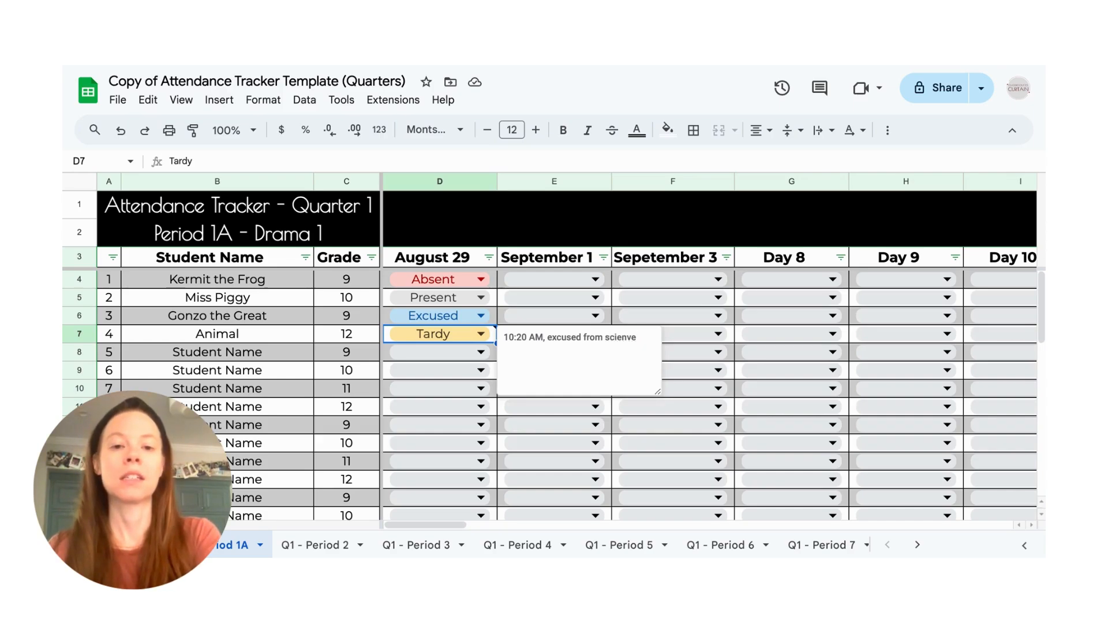
{"action": "key", "text": "BackSpace"}
{"action": "key", "text": "BackSpace"}
{"action": "type", "text": "ce teacher"}
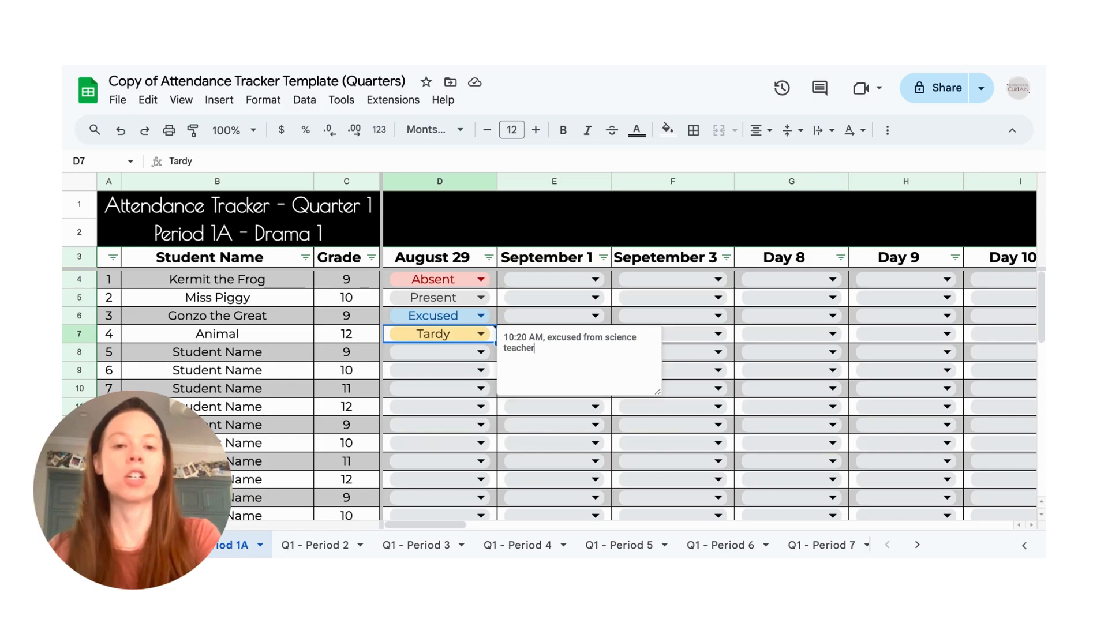
{"action": "left_click", "coordinate": [494, 298]}
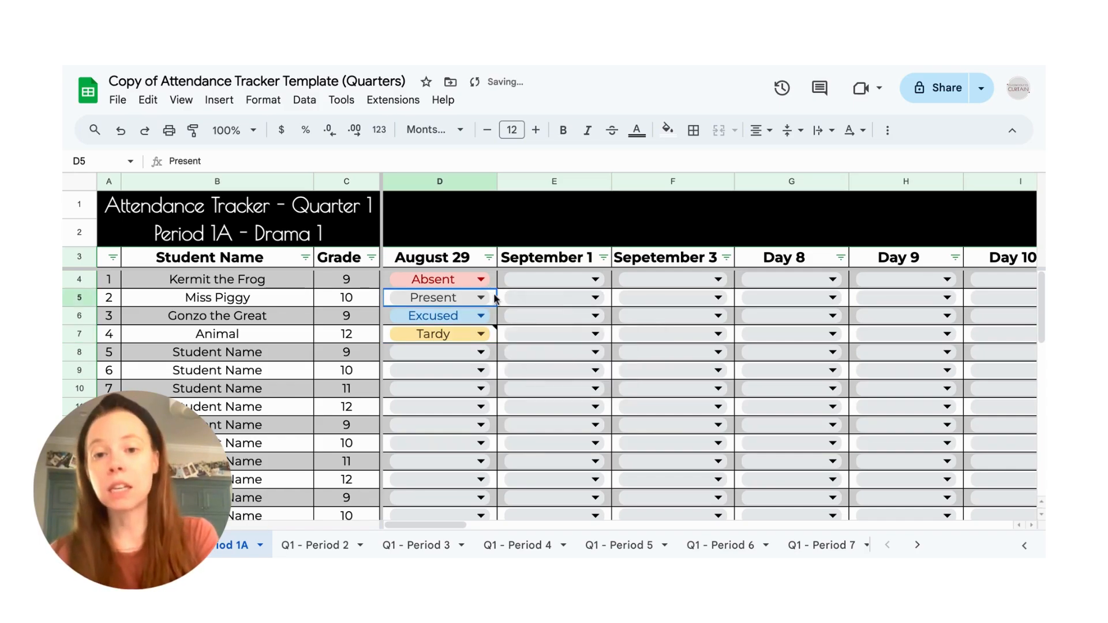
- Delete the note from Animal's August 29 Tardy entry, keeping the Tardy mark, and recheck the cell
{"action": "double_click", "coordinate": [492, 338]}
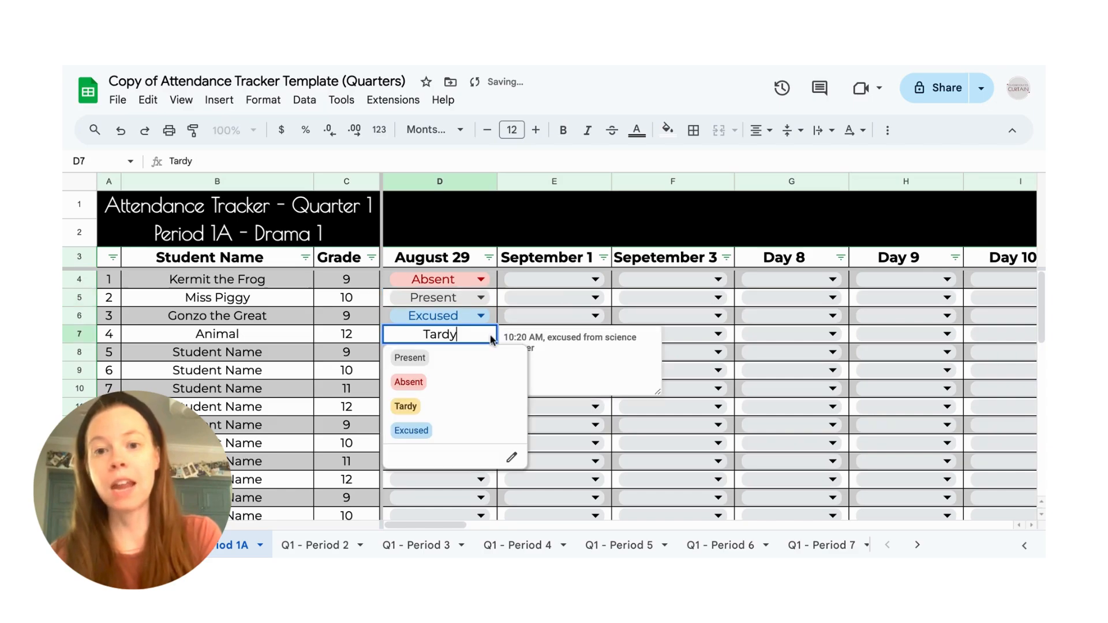
{"action": "left_click", "coordinate": [495, 322]}
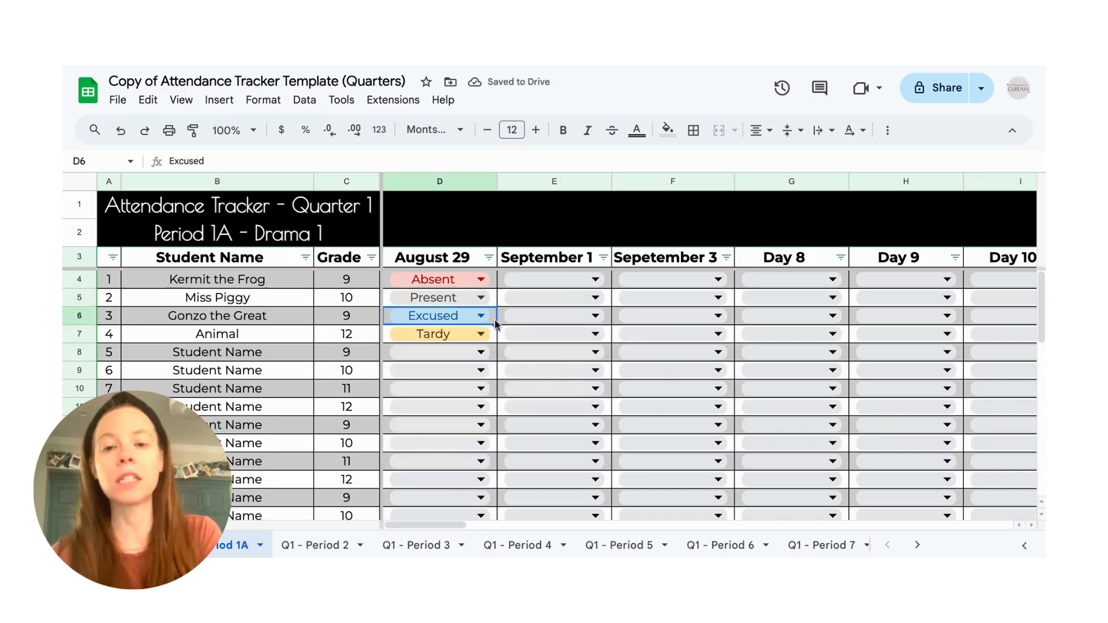
{"action": "left_click", "coordinate": [494, 337]}
{"action": "right_click", "coordinate": [494, 337]}
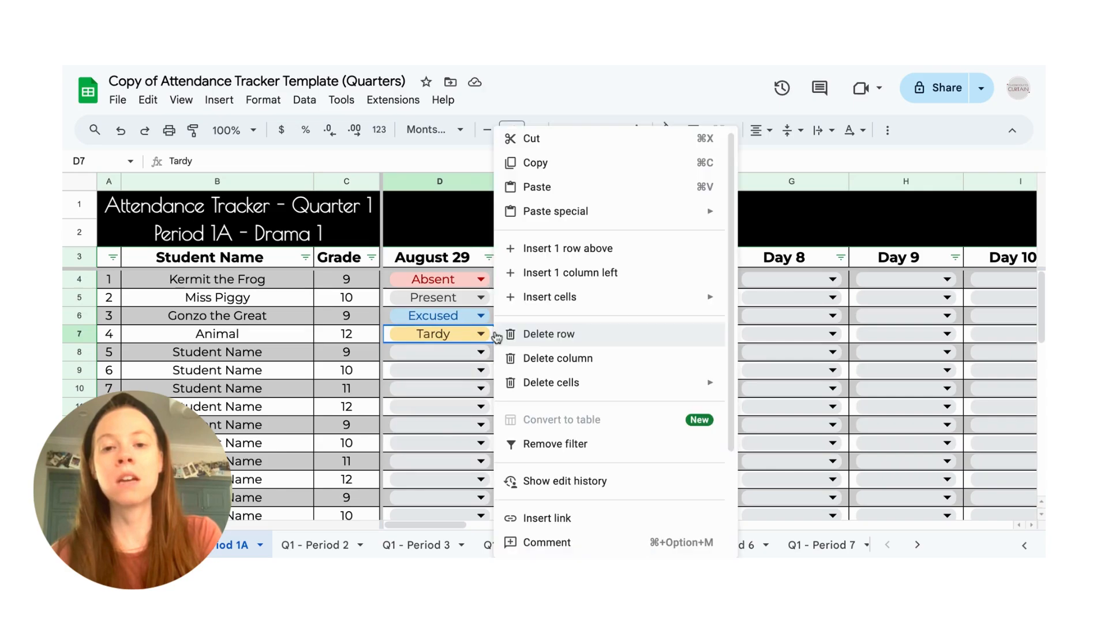
{"action": "scroll", "coordinate": [562, 510], "scroll_direction": "down", "scroll_amount": 3}
{"action": "left_click", "coordinate": [562, 433]}
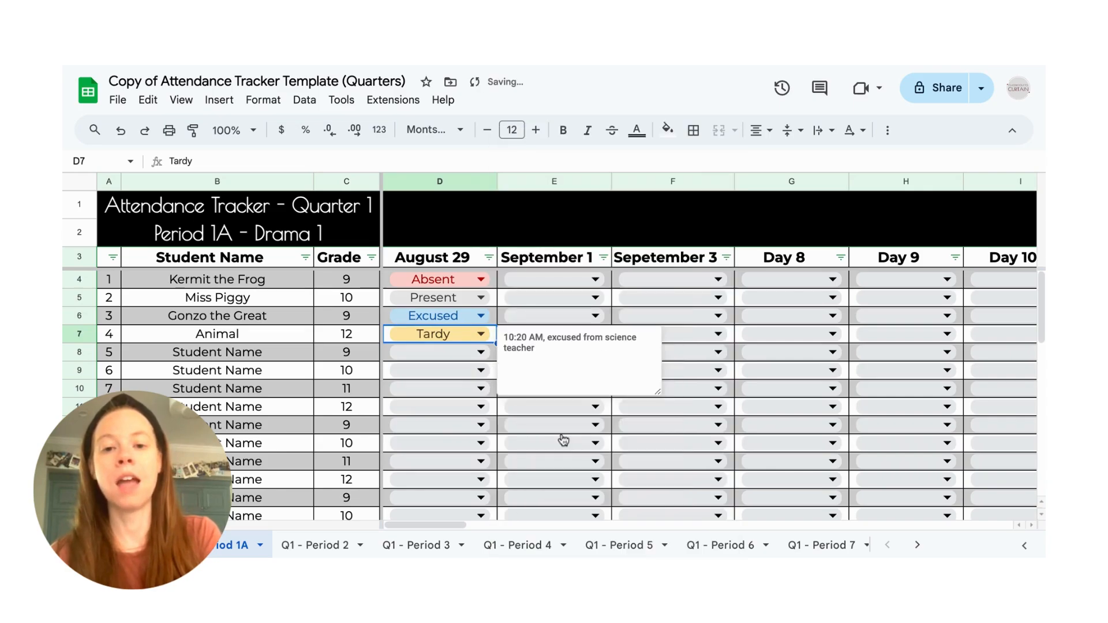
{"action": "left_click", "coordinate": [503, 300]}
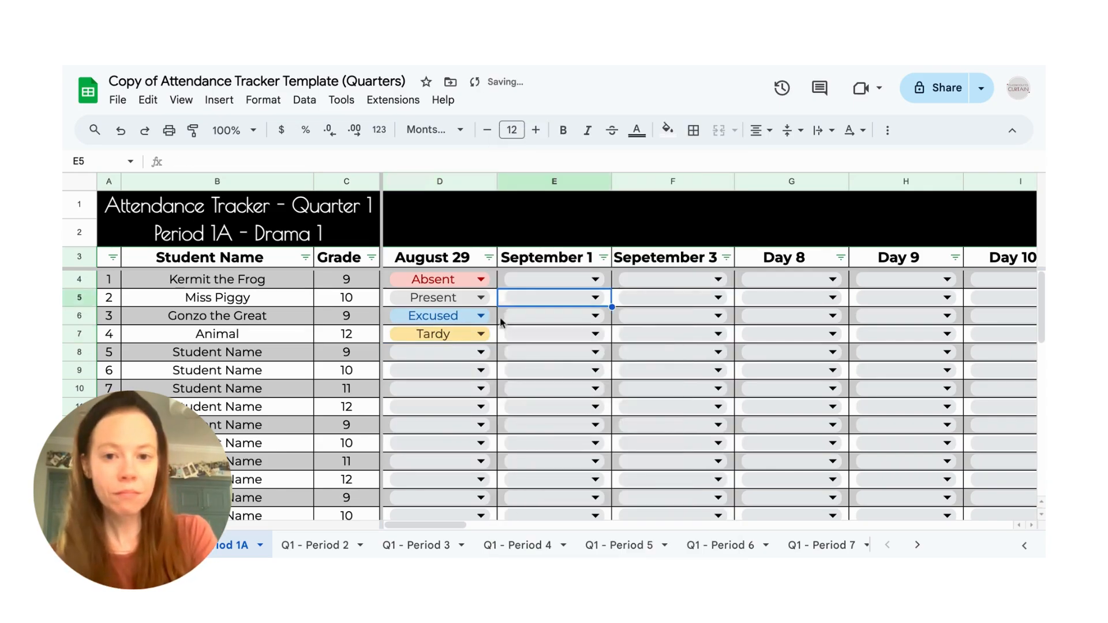
{"action": "left_click", "coordinate": [495, 338]}
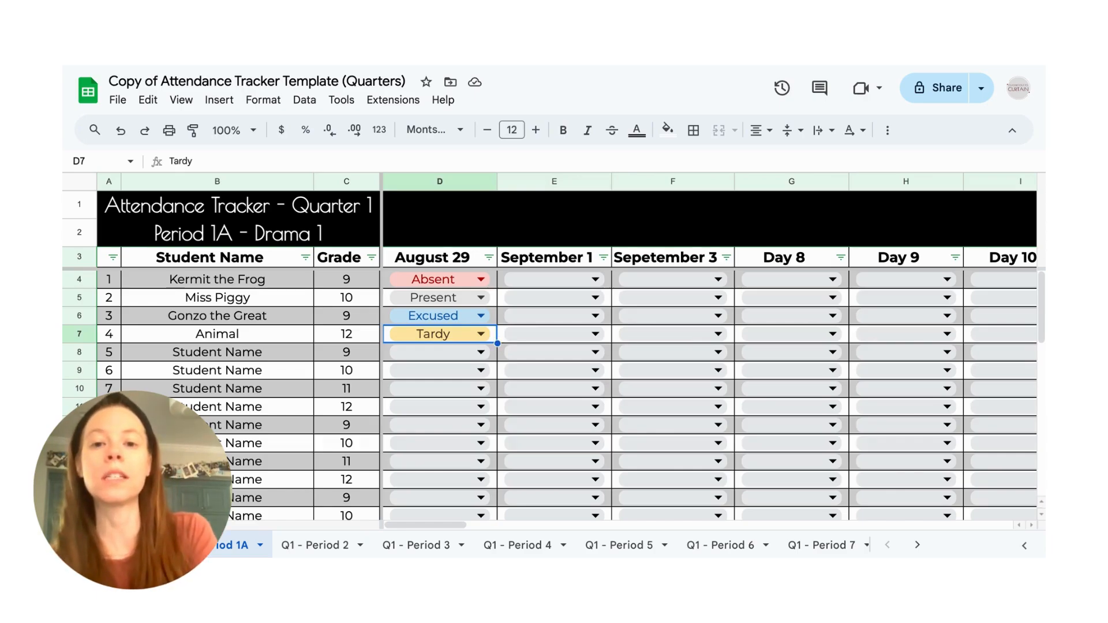
- Add a note reading "attendance slip received 9/4" to Gonzo the Great's Excused entry for August 29 and view it
{"action": "right_click", "coordinate": [492, 318]}
{"action": "scroll", "coordinate": [593, 500], "scroll_direction": "down", "scroll_amount": 1}
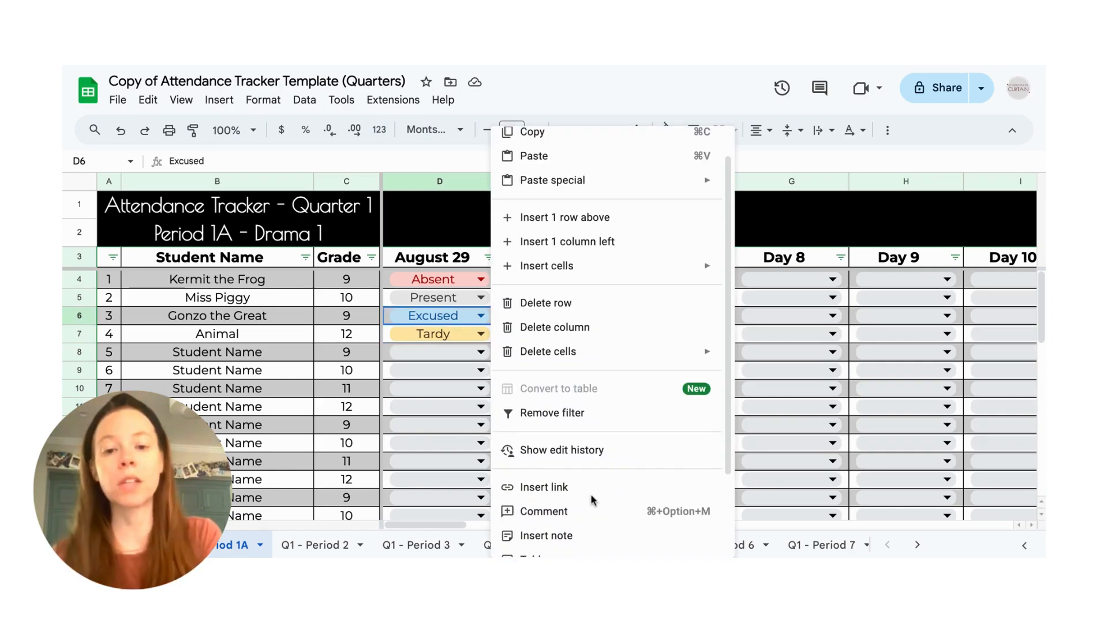
{"action": "left_click", "coordinate": [546, 531]}
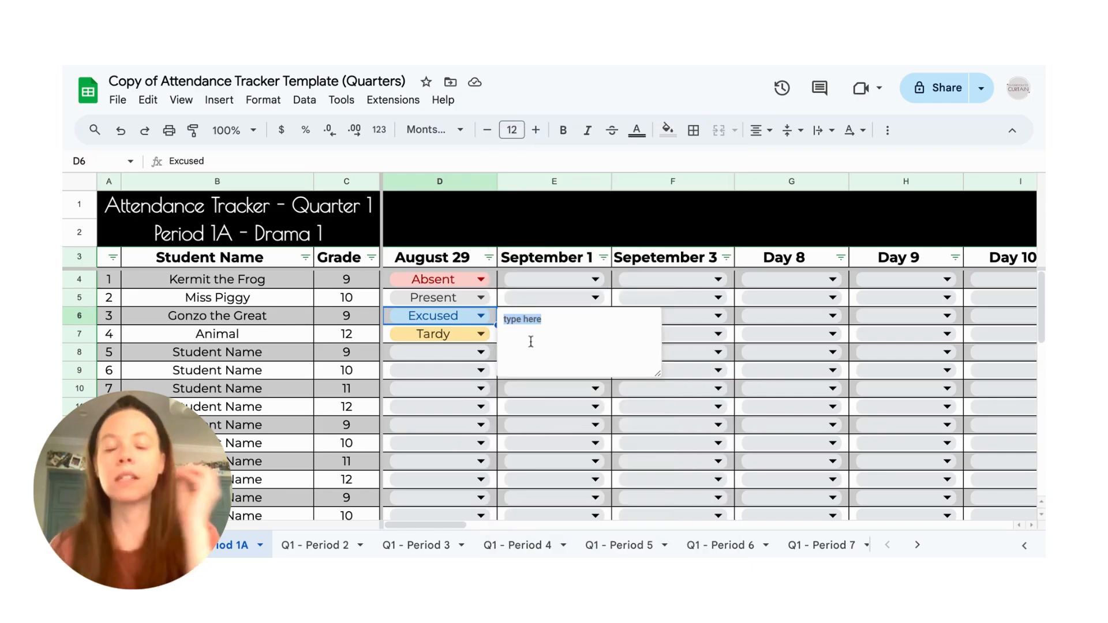
{"action": "type", "text": "attenda"}
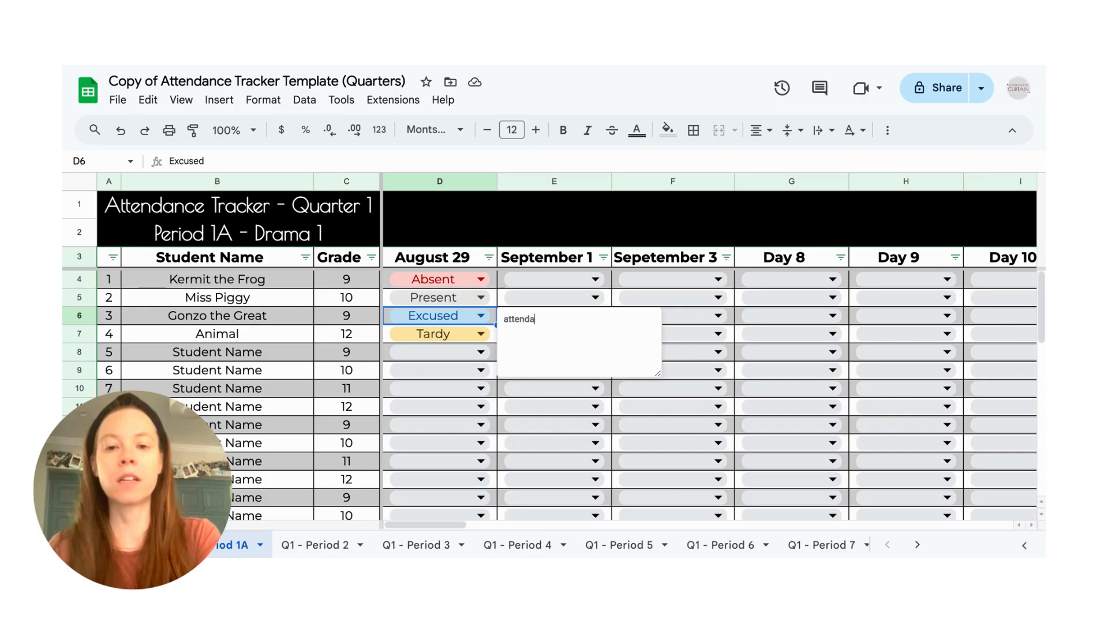
{"action": "type", "text": "nce slip "}
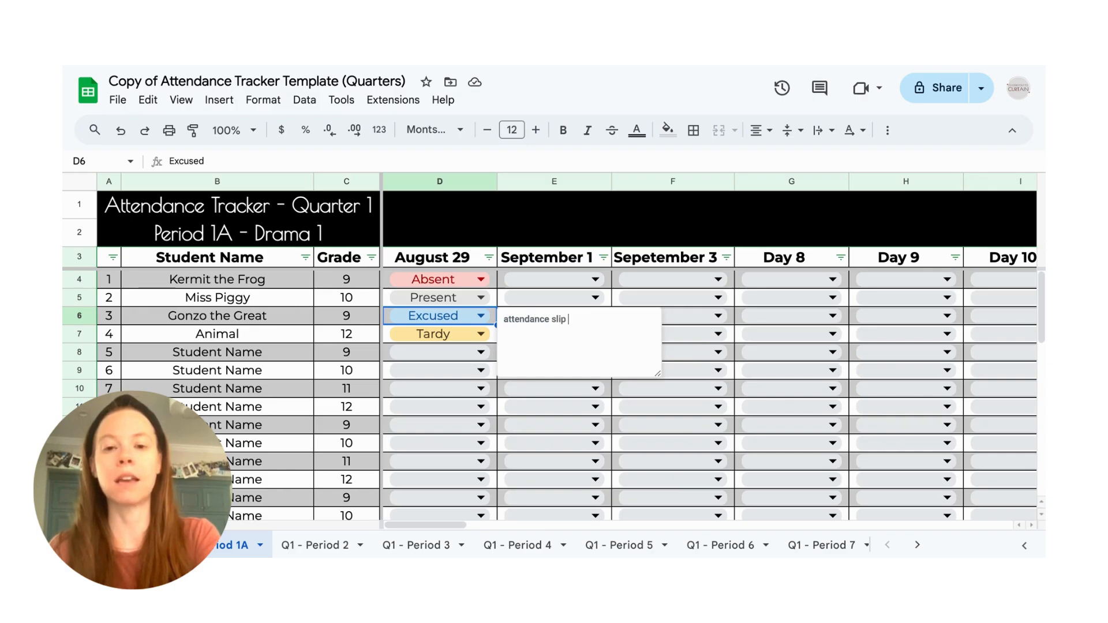
{"action": "type", "text": "received"}
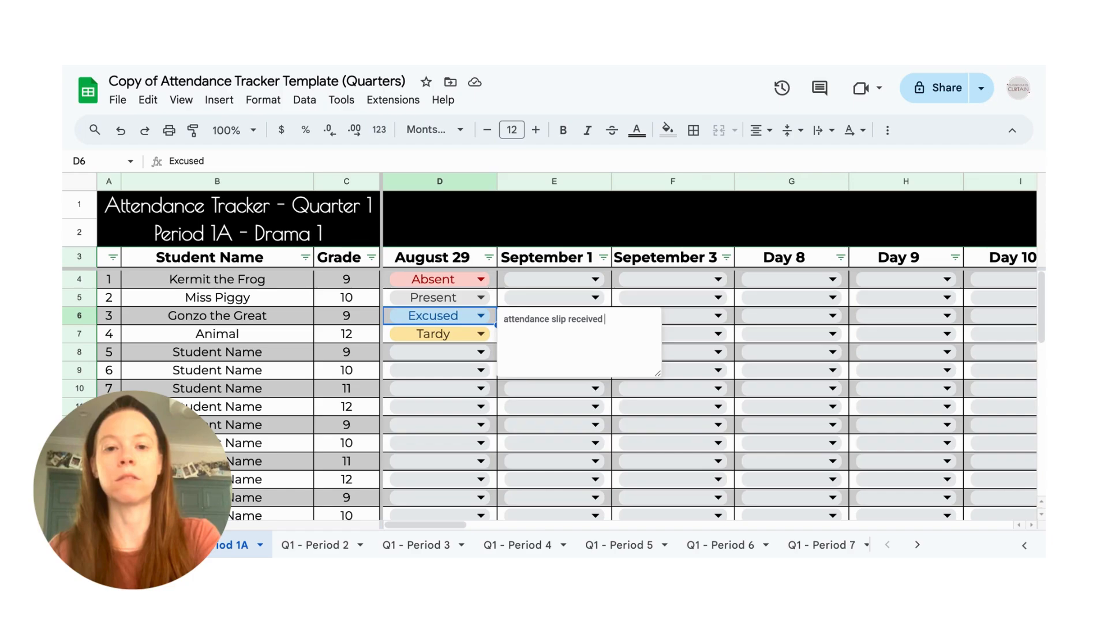
{"action": "type", "text": " 9"}
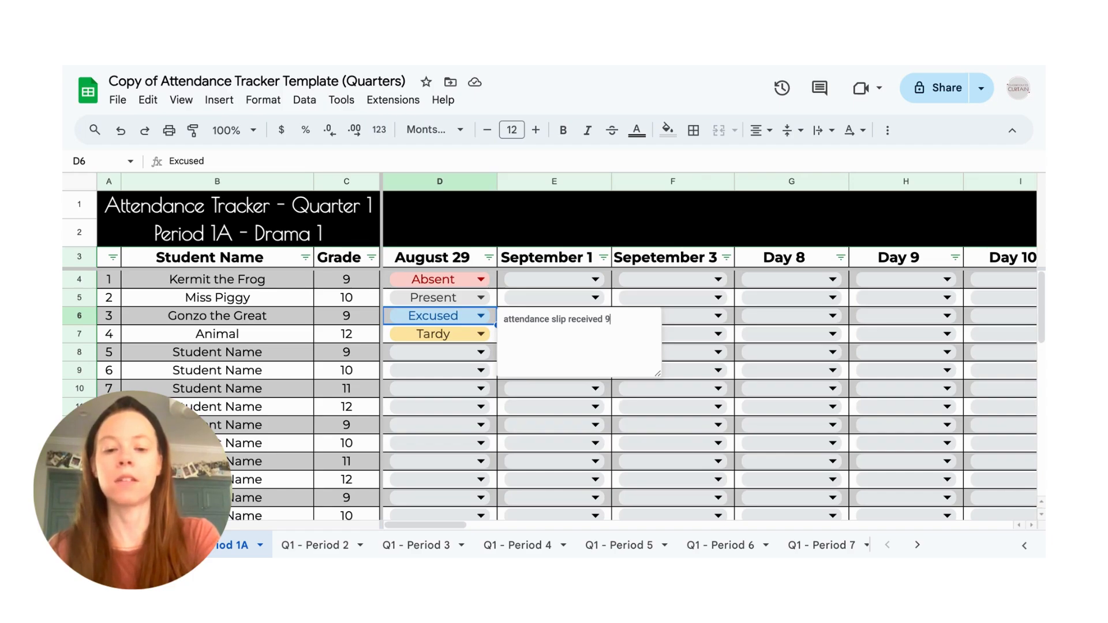
{"action": "type", "text": "/4"}
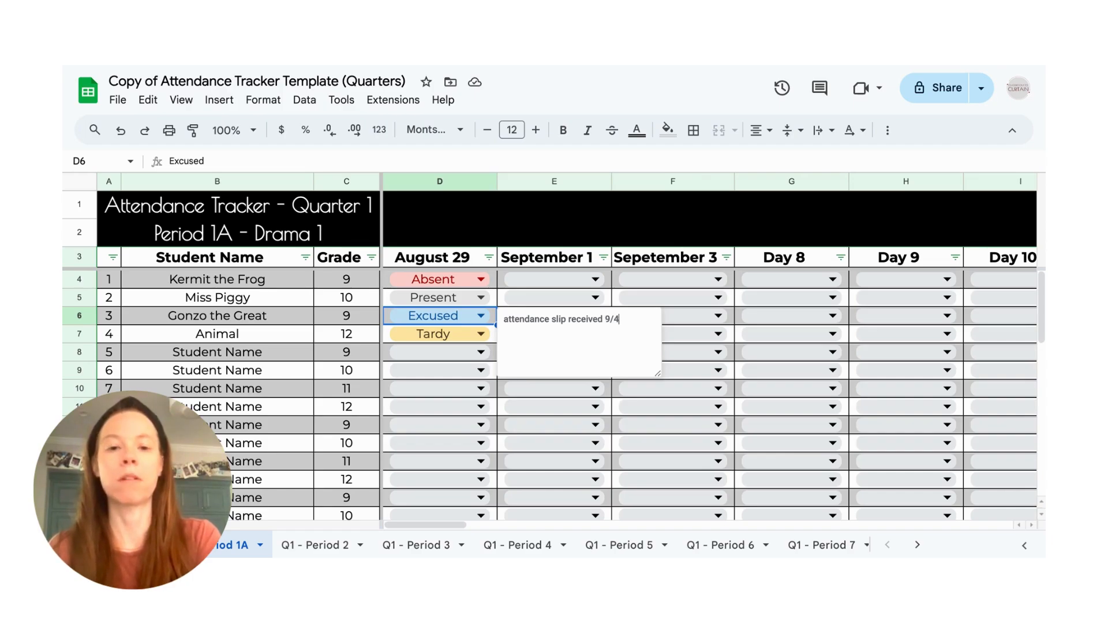
{"action": "left_click", "coordinate": [494, 353]}
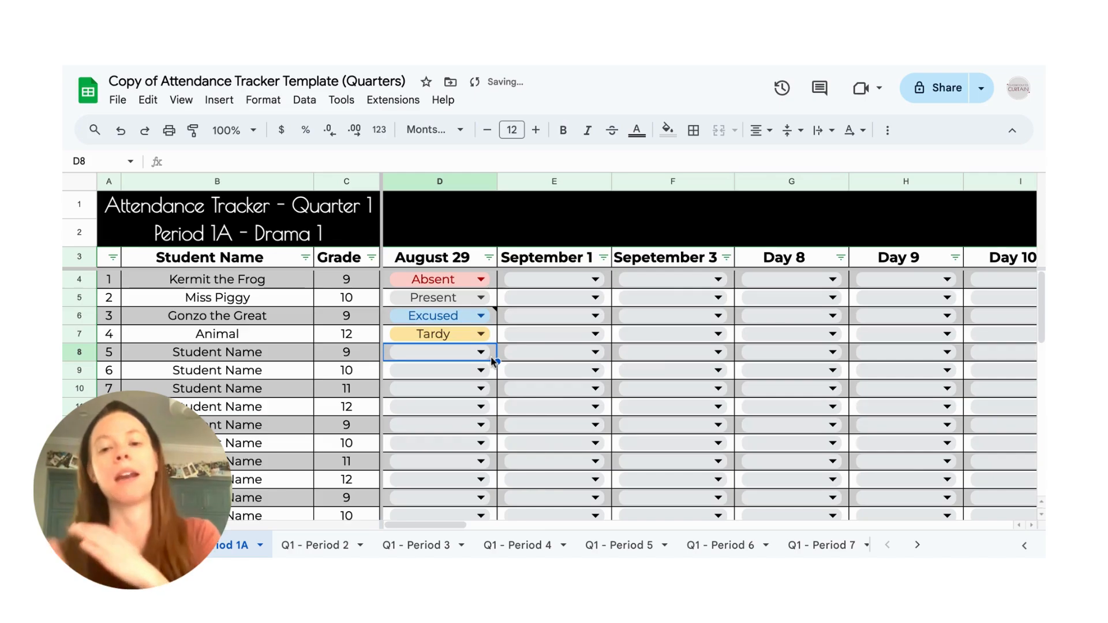
{"action": "left_click", "coordinate": [494, 316]}
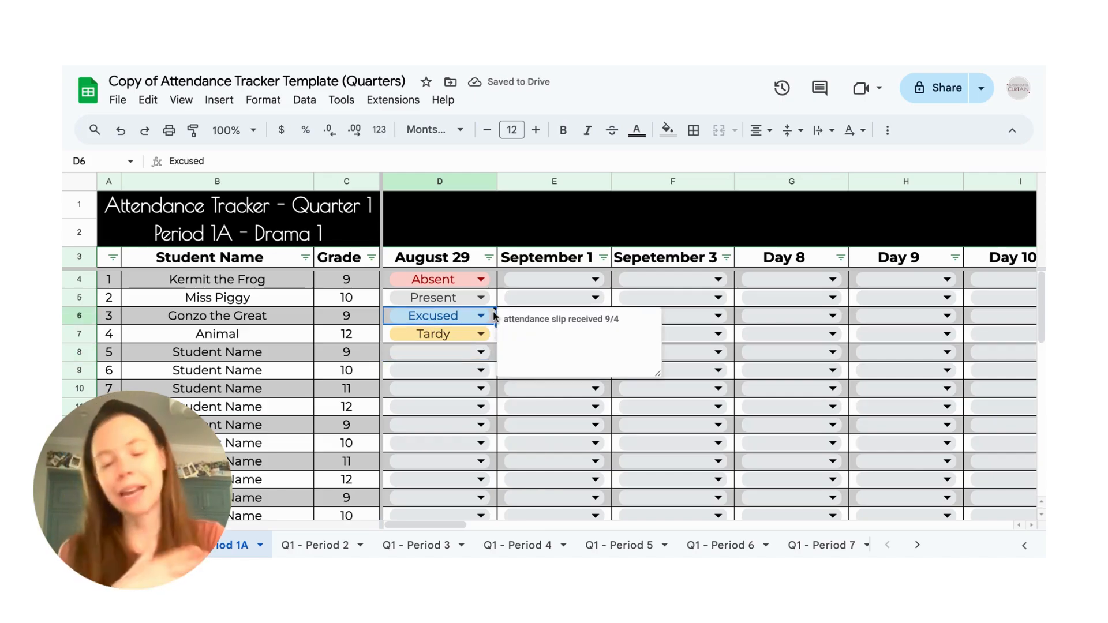
- Mark Kermit the Frog as Absent and Miss Piggy as Present for September 1
{"action": "left_click", "coordinate": [493, 281]}
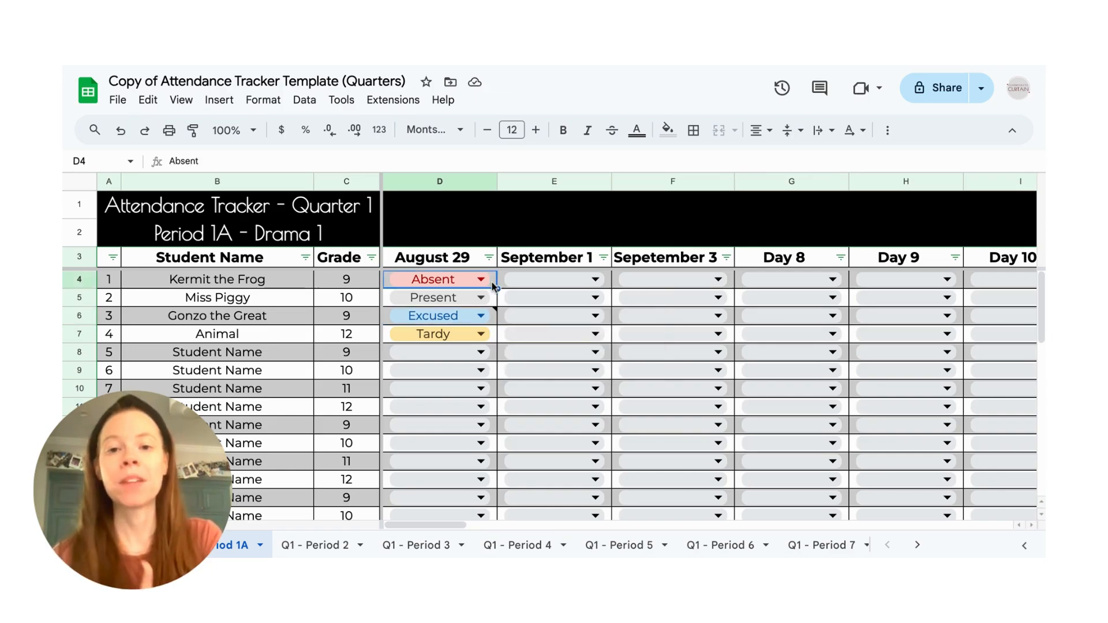
{"action": "left_click", "coordinate": [534, 283]}
{"action": "left_click", "coordinate": [537, 327]}
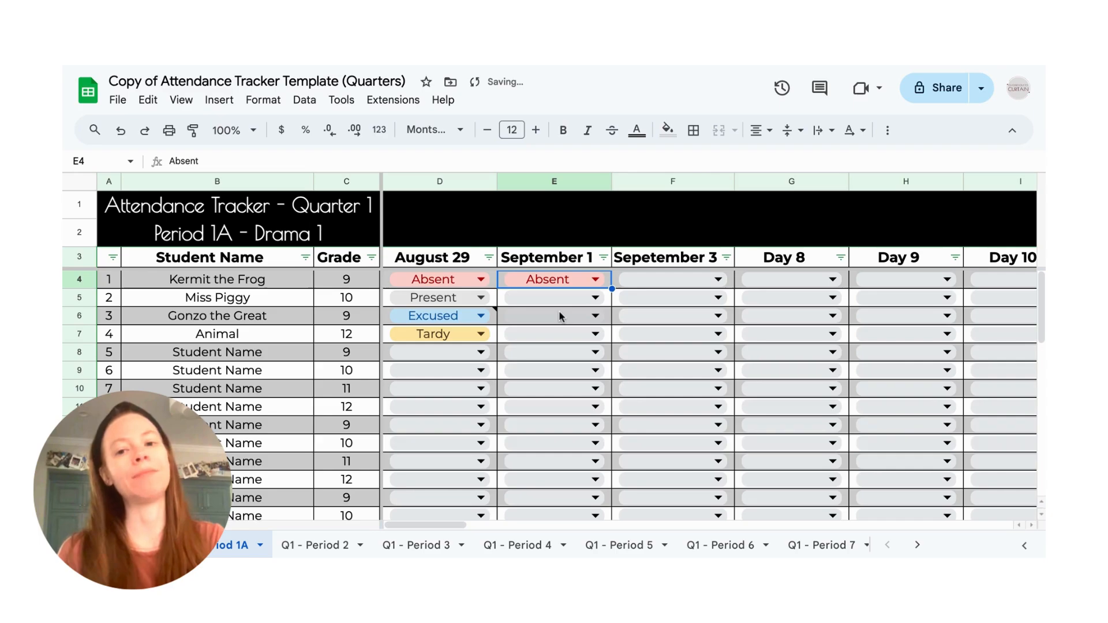
{"action": "left_click", "coordinate": [559, 303]}
{"action": "left_click", "coordinate": [564, 324]}
- Mark Kermit the Frog as Absent and Gonzo the Great as Present in the Sepetember 3 column
{"action": "left_click", "coordinate": [667, 283]}
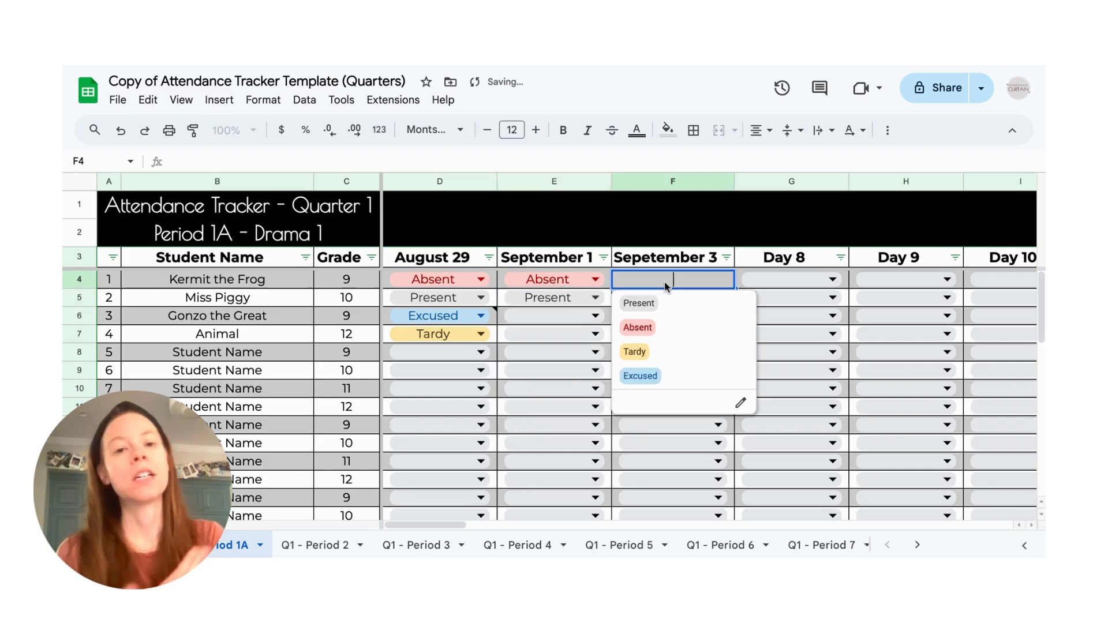
{"action": "left_click", "coordinate": [665, 327]}
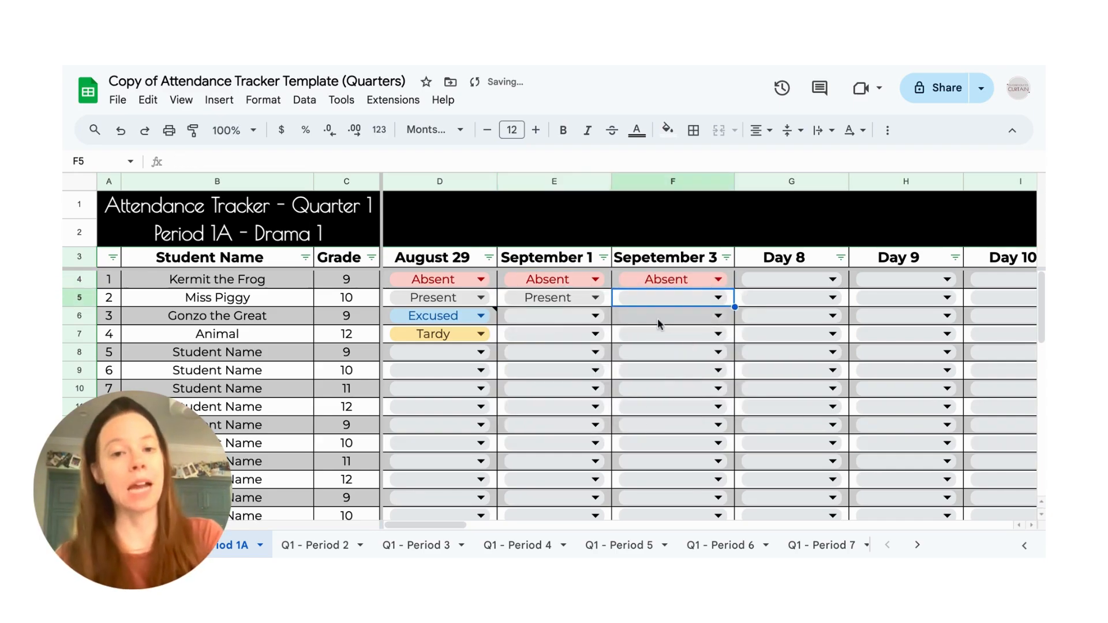
{"action": "left_click", "coordinate": [658, 318]}
{"action": "left_click", "coordinate": [639, 340]}
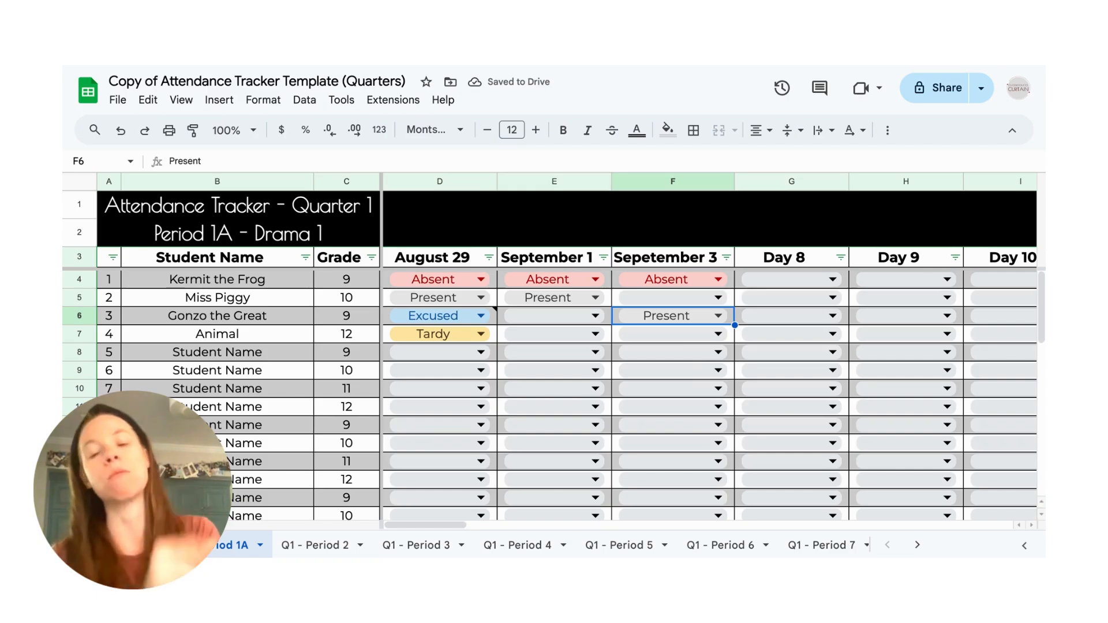
- Examine the Tardy Count and Absent Count columns after Day 45, including the formulas for Kermit the Frog's absences and Animal's tardies
{"action": "scroll", "coordinate": [709, 346], "scroll_direction": "right", "scroll_amount": 5}
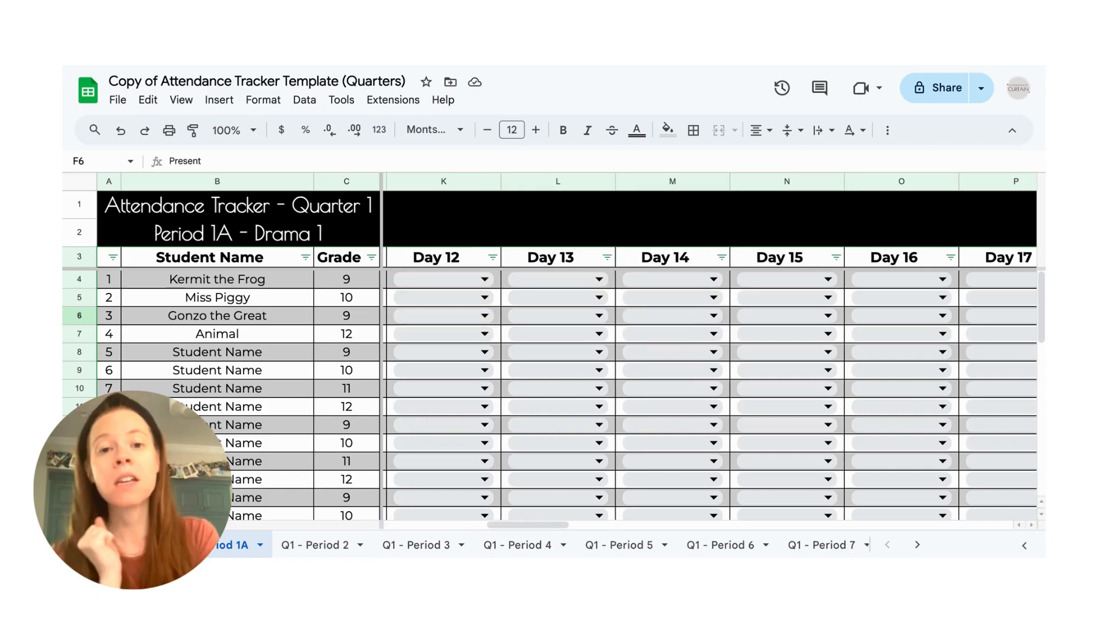
{"action": "scroll", "coordinate": [710, 347], "scroll_direction": "right", "scroll_amount": 10}
{"action": "scroll", "coordinate": [710, 346], "scroll_direction": "right", "scroll_amount": 5}
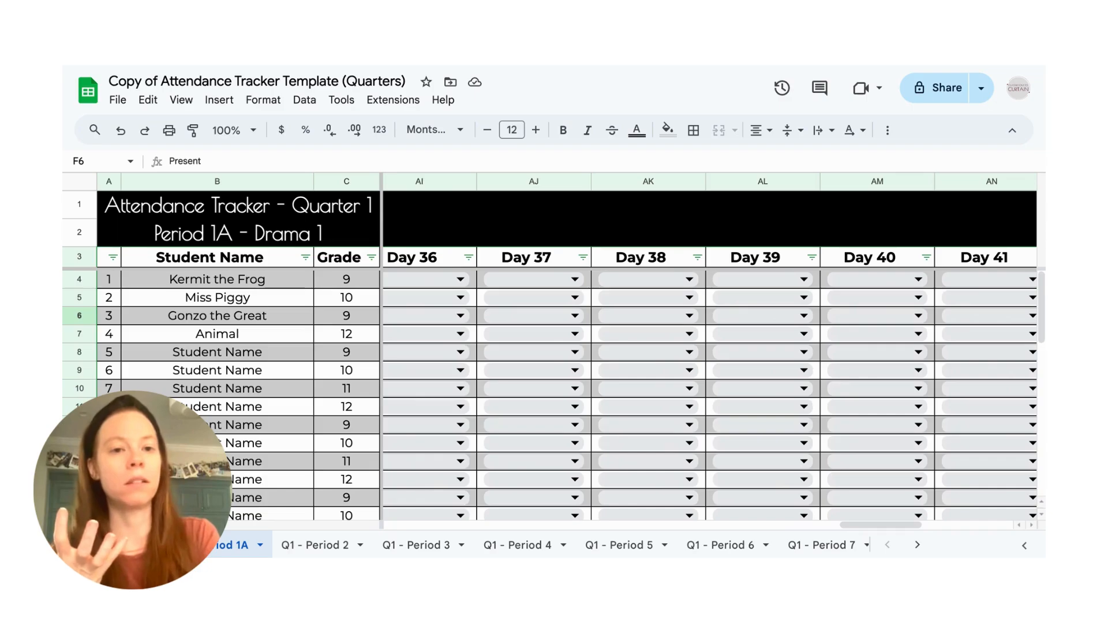
{"action": "scroll", "coordinate": [710, 346], "scroll_direction": "right", "scroll_amount": 5}
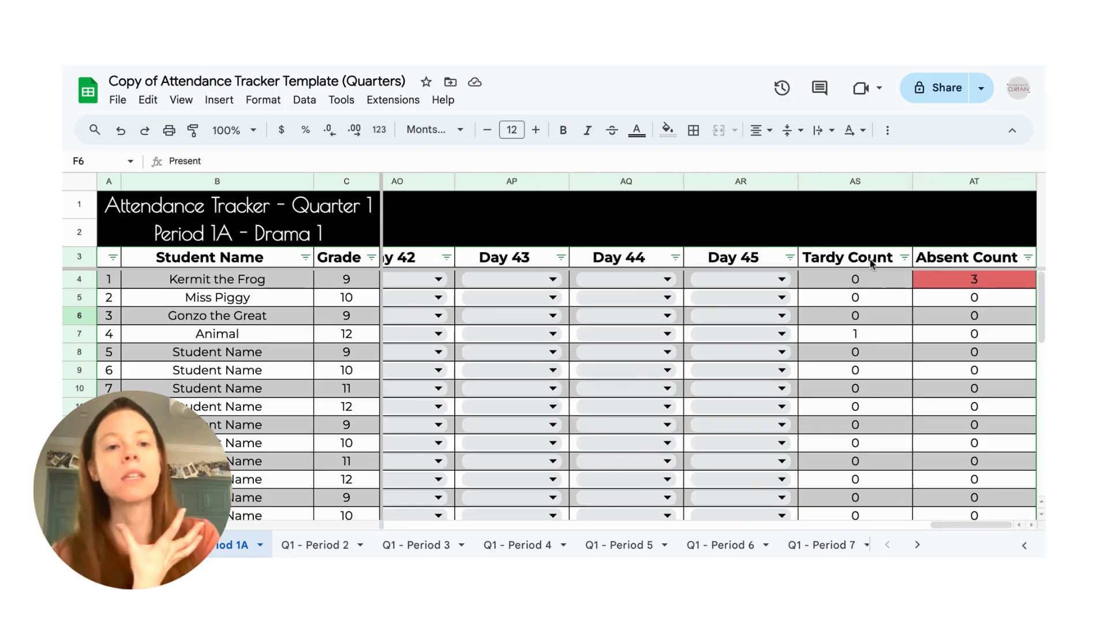
{"action": "left_click", "coordinate": [878, 281]}
{"action": "left_click_drag", "start_coordinate": [878, 281], "coordinate": [984, 422]}
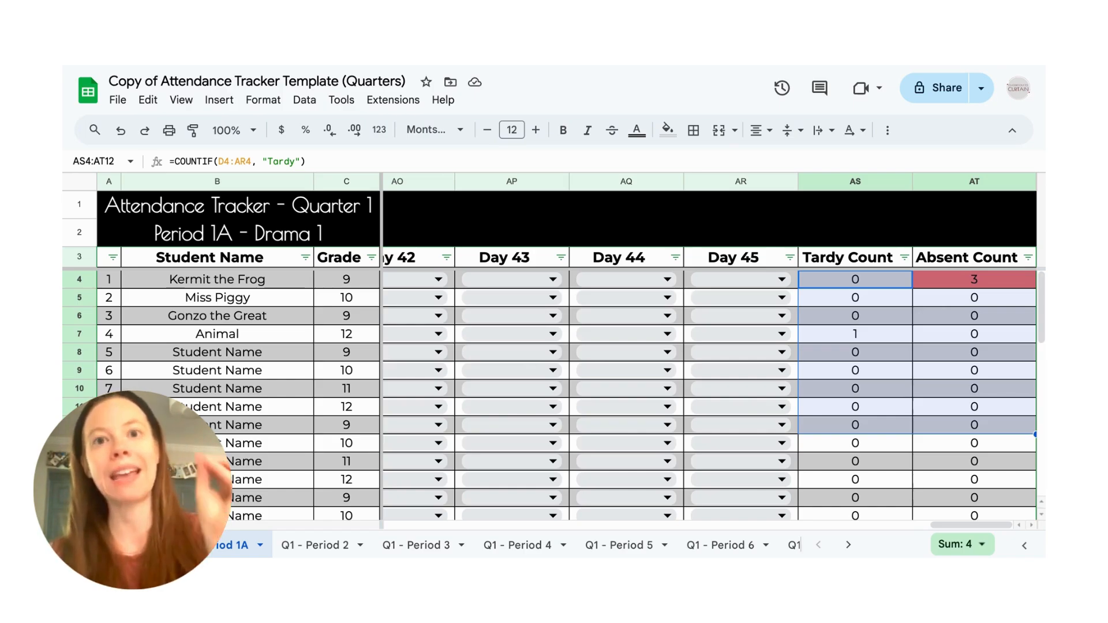
{"action": "left_click", "coordinate": [957, 387]}
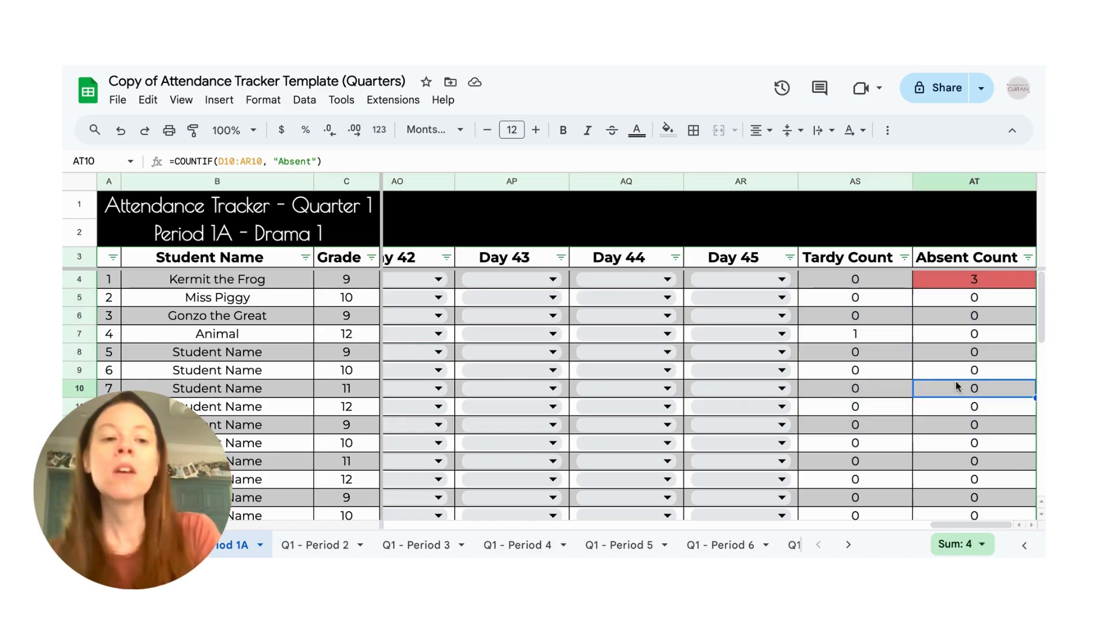
{"action": "left_click", "coordinate": [974, 281]}
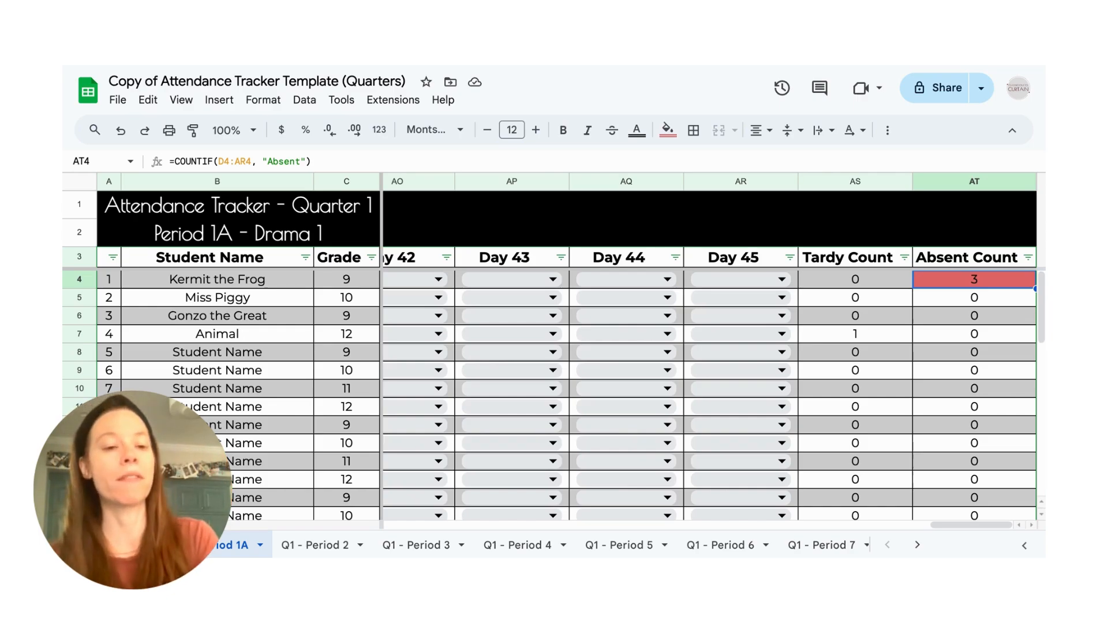
{"action": "left_click", "coordinate": [736, 298]}
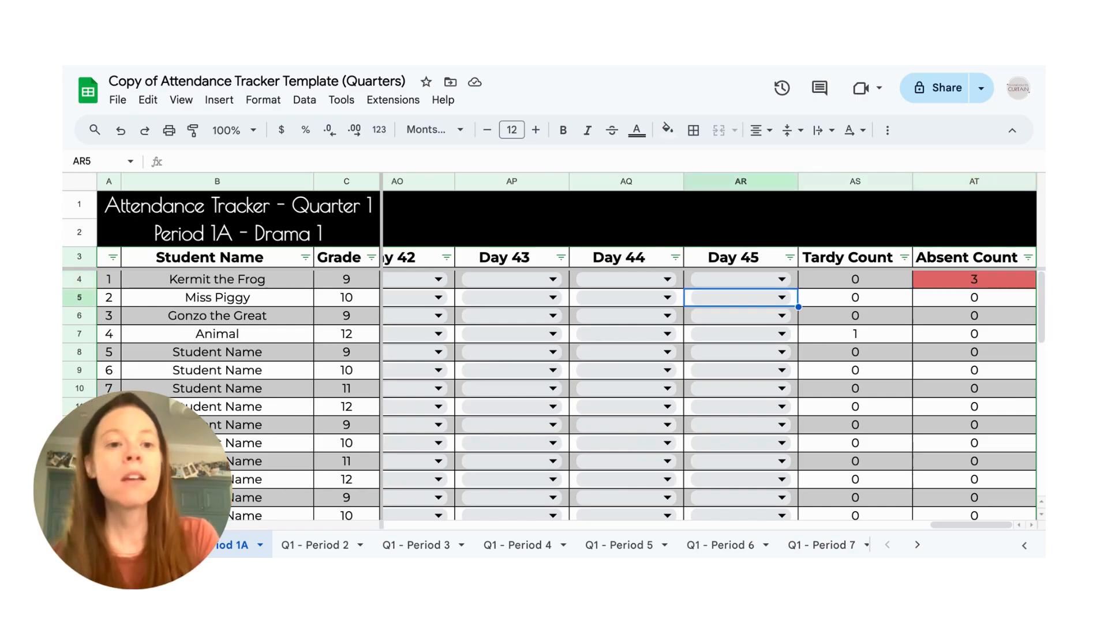
{"action": "left_click", "coordinate": [854, 298]}
{"action": "left_click", "coordinate": [854, 334]}
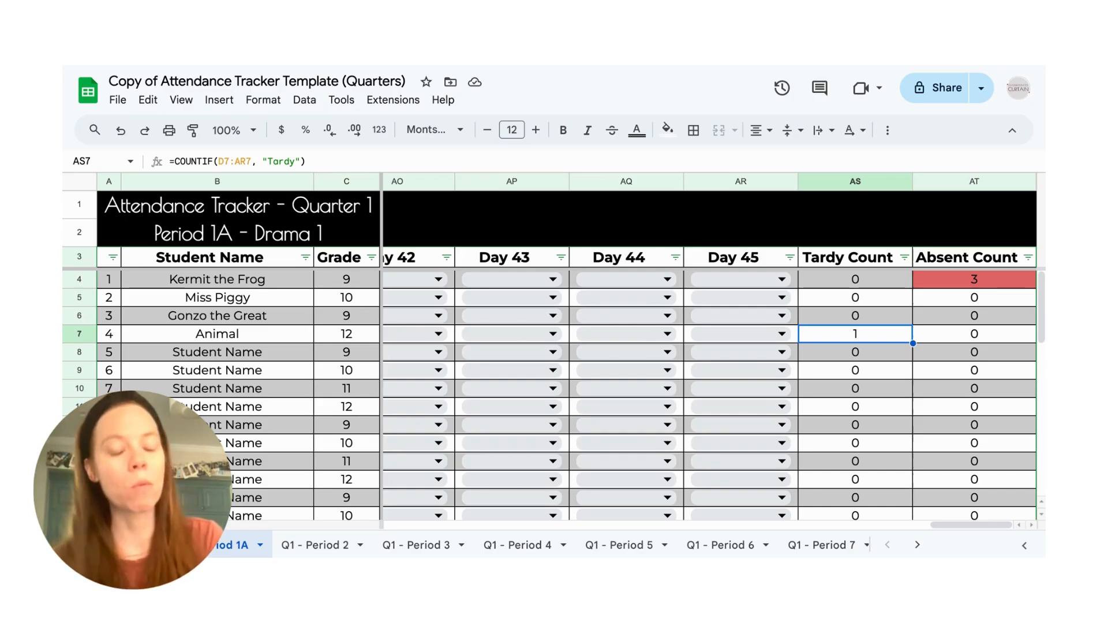
- Mark Gonzo the Great and Animal as Absent for September 1
{"action": "scroll", "coordinate": [908, 365], "scroll_direction": "left", "scroll_amount": 5}
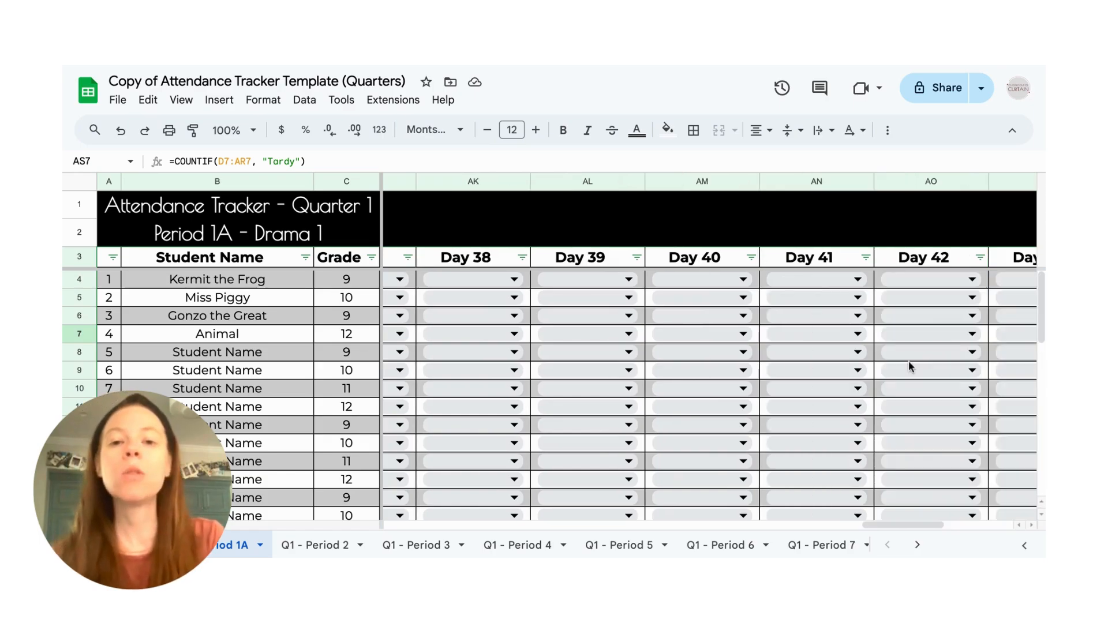
{"action": "scroll", "coordinate": [909, 365], "scroll_direction": "left", "scroll_amount": 10}
{"action": "scroll", "coordinate": [908, 363], "scroll_direction": "left", "scroll_amount": 10}
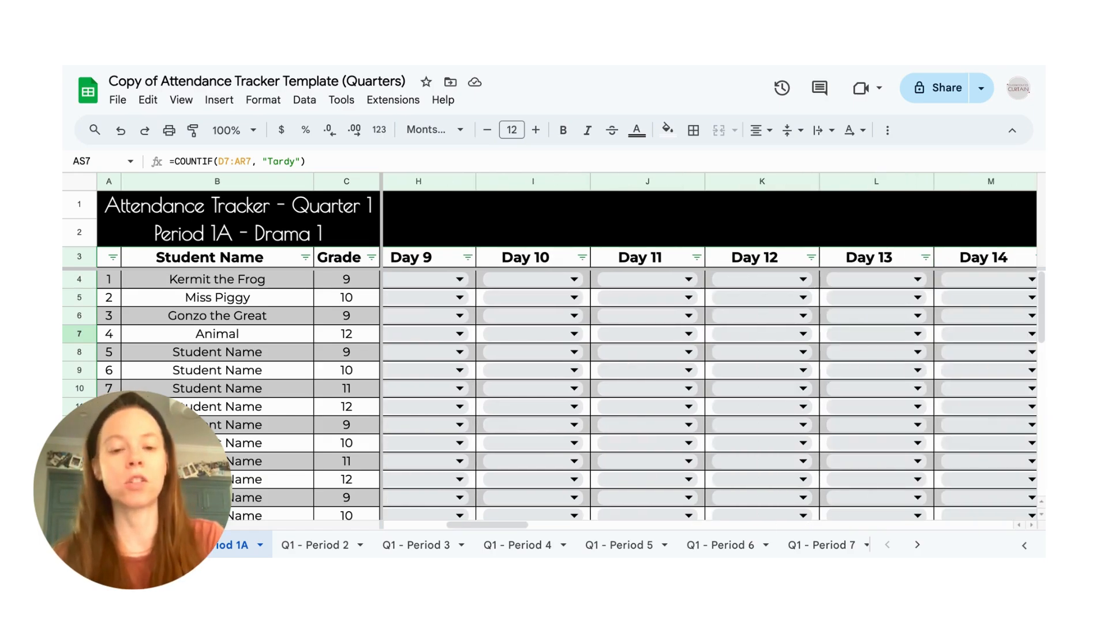
{"action": "scroll", "coordinate": [451, 257], "scroll_direction": "left", "scroll_amount": 3}
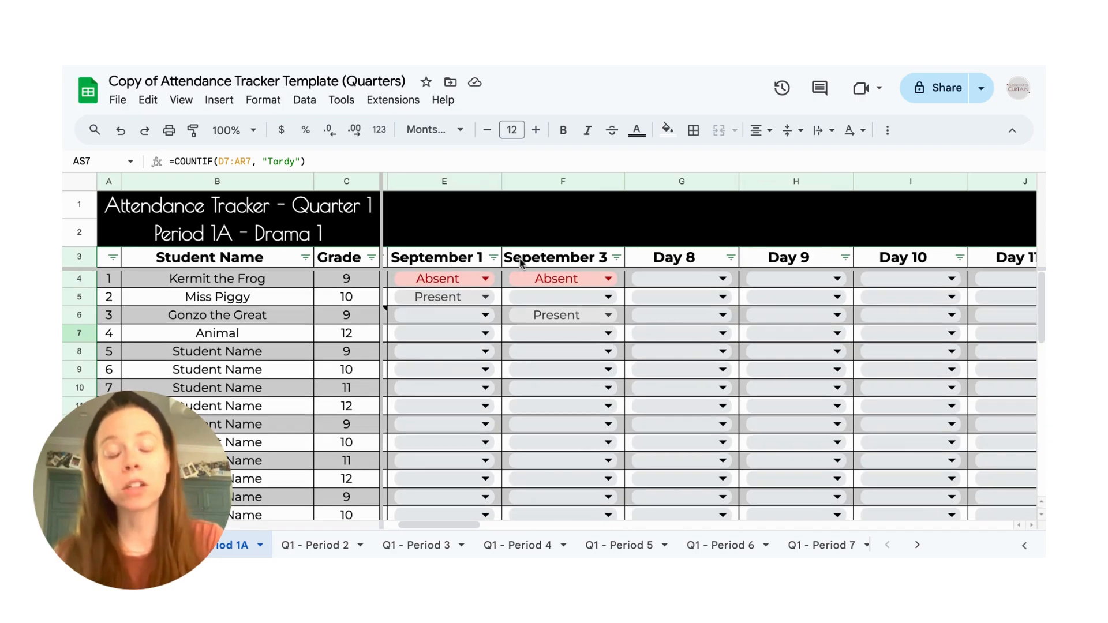
{"action": "scroll", "coordinate": [520, 262], "scroll_direction": "down", "scroll_amount": 9}
{"action": "scroll", "coordinate": [520, 262], "scroll_direction": "left", "scroll_amount": 1}
{"action": "scroll", "coordinate": [521, 261], "scroll_direction": "up", "scroll_amount": 3}
{"action": "scroll", "coordinate": [520, 261], "scroll_direction": "left", "scroll_amount": 1}
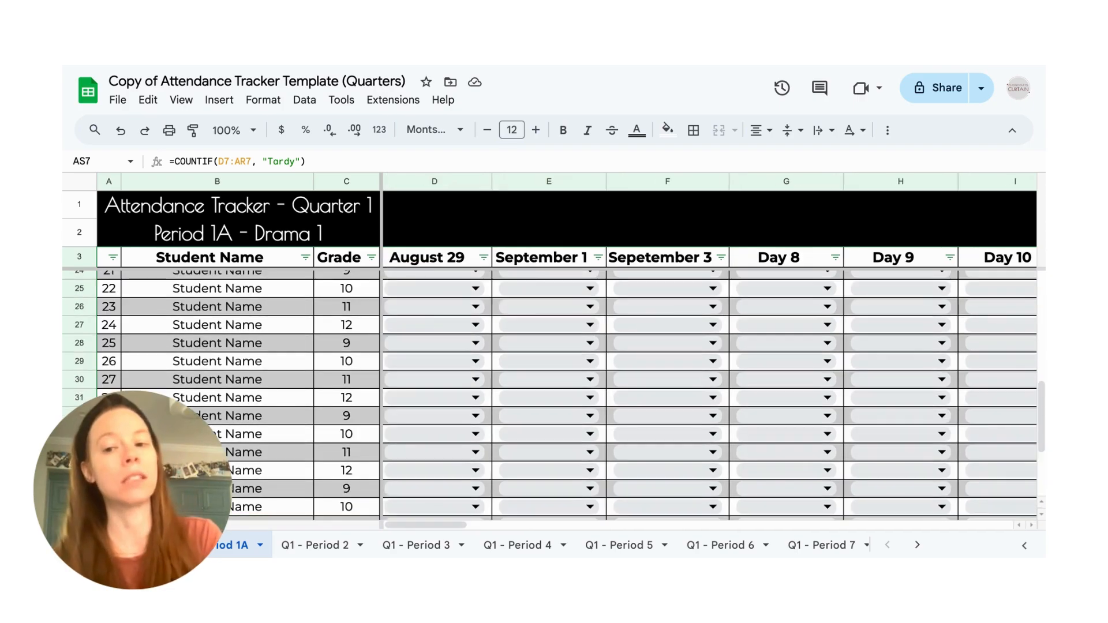
{"action": "scroll", "coordinate": [453, 278], "scroll_direction": "up", "scroll_amount": 9}
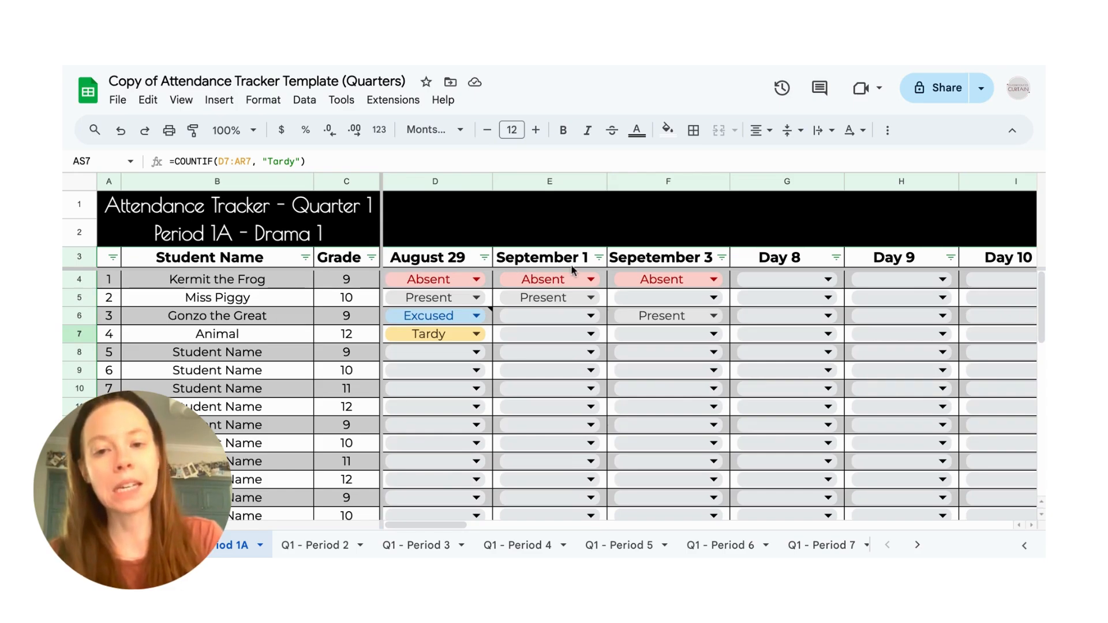
{"action": "left_click", "coordinate": [557, 322]}
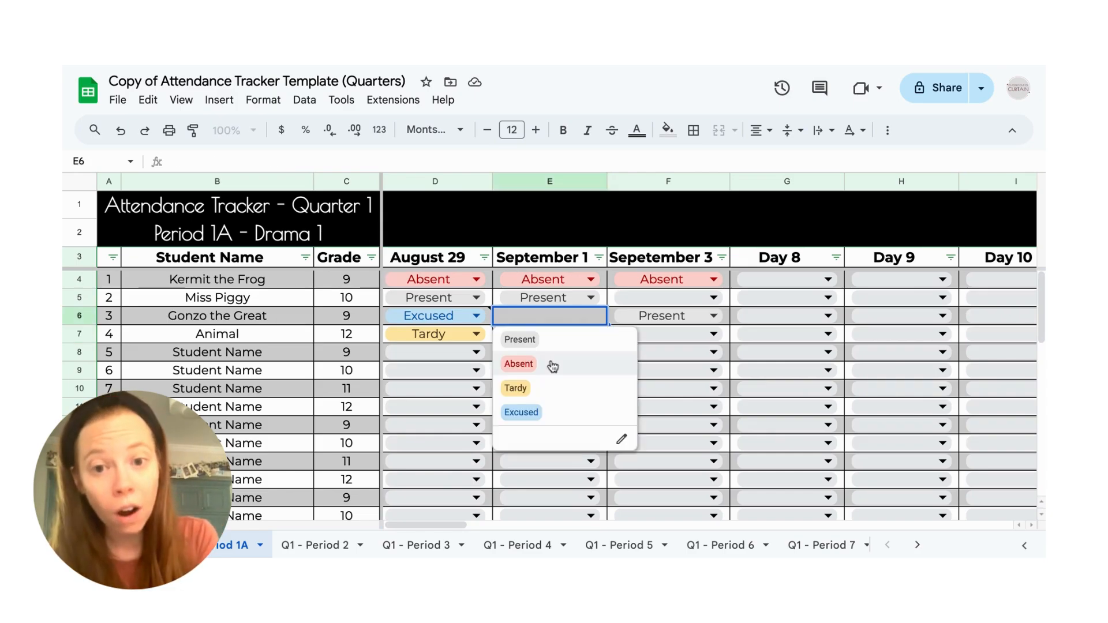
{"action": "left_click", "coordinate": [518, 364]}
{"action": "left_click", "coordinate": [537, 336]}
{"action": "left_click", "coordinate": [537, 383]}
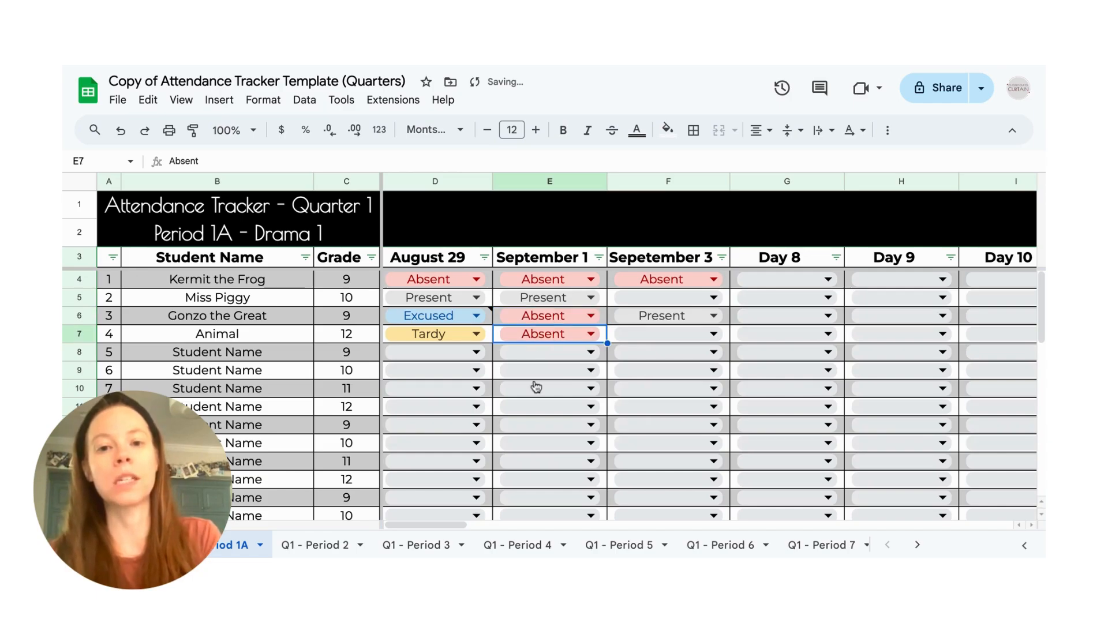
- Filter the September 1 column to show only students marked Absent, leaving out blanks and Present
{"action": "left_click", "coordinate": [597, 258]}
{"action": "scroll", "coordinate": [424, 442], "scroll_direction": "down", "scroll_amount": 2}
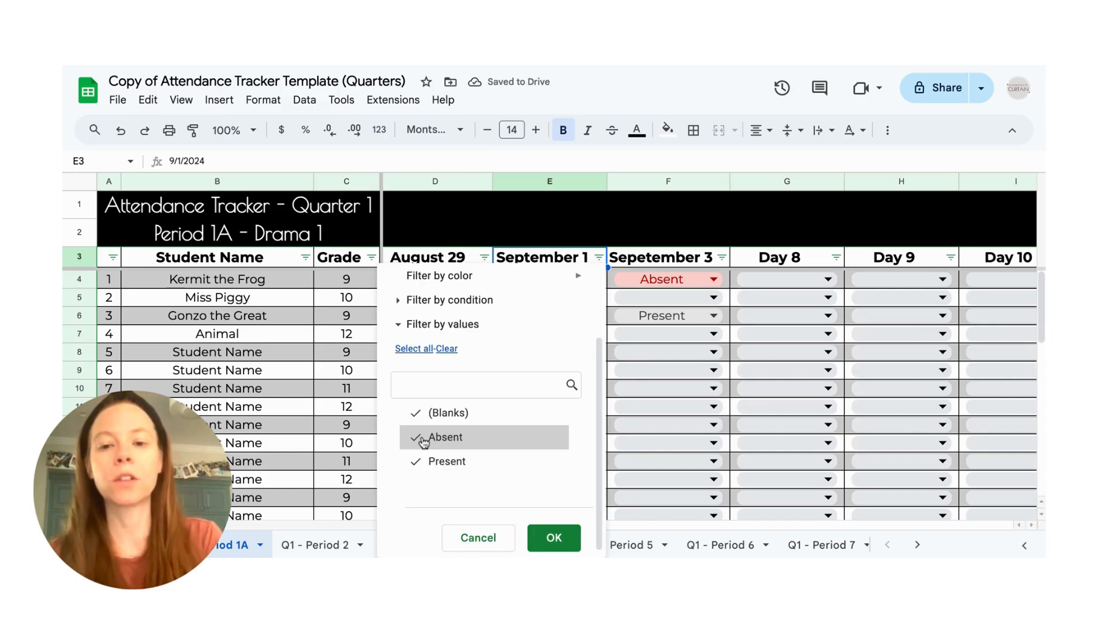
{"action": "left_click", "coordinate": [440, 420]}
{"action": "left_click", "coordinate": [456, 462]}
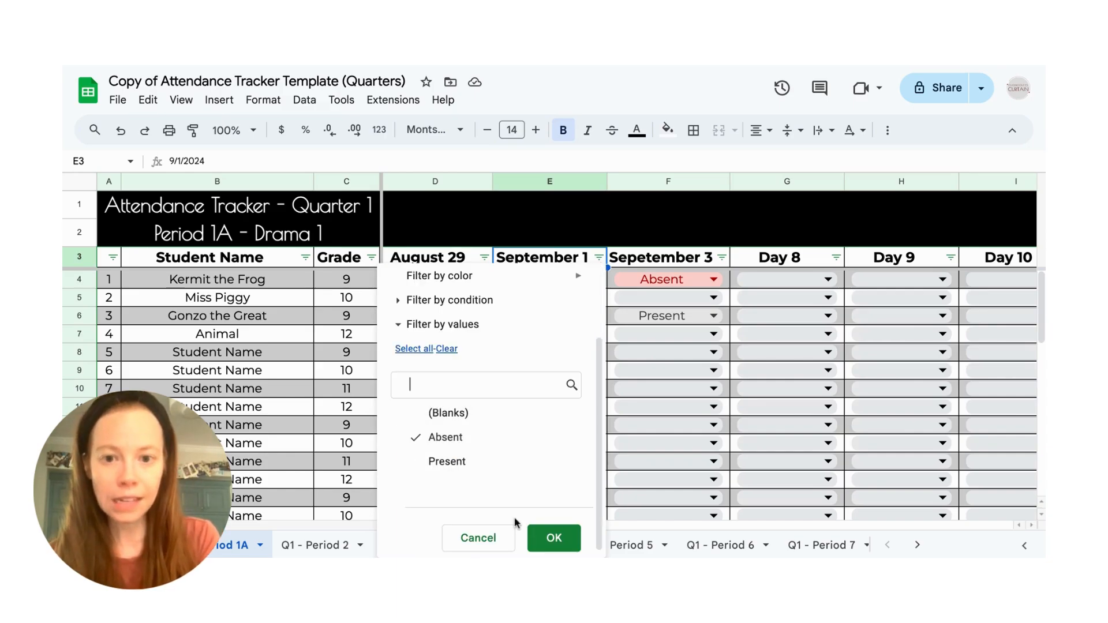
{"action": "left_click", "coordinate": [542, 538]}
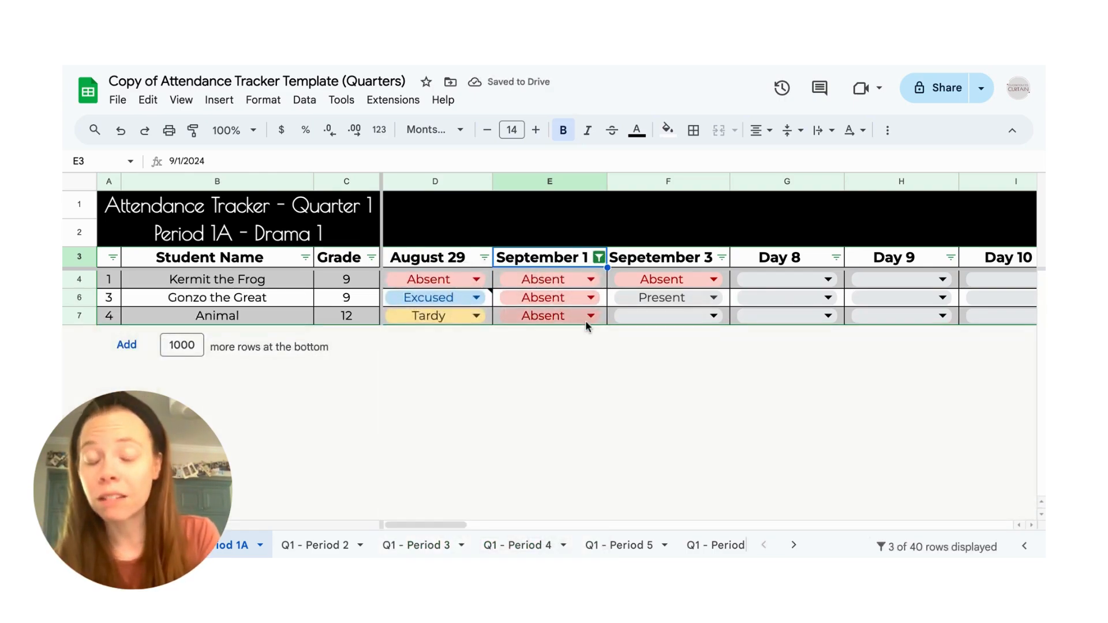
- Restore the full roster by including blanks and Present in the September 1 filter again
{"action": "left_click", "coordinate": [599, 258]}
{"action": "scroll", "coordinate": [515, 430], "scroll_direction": "down", "scroll_amount": 2}
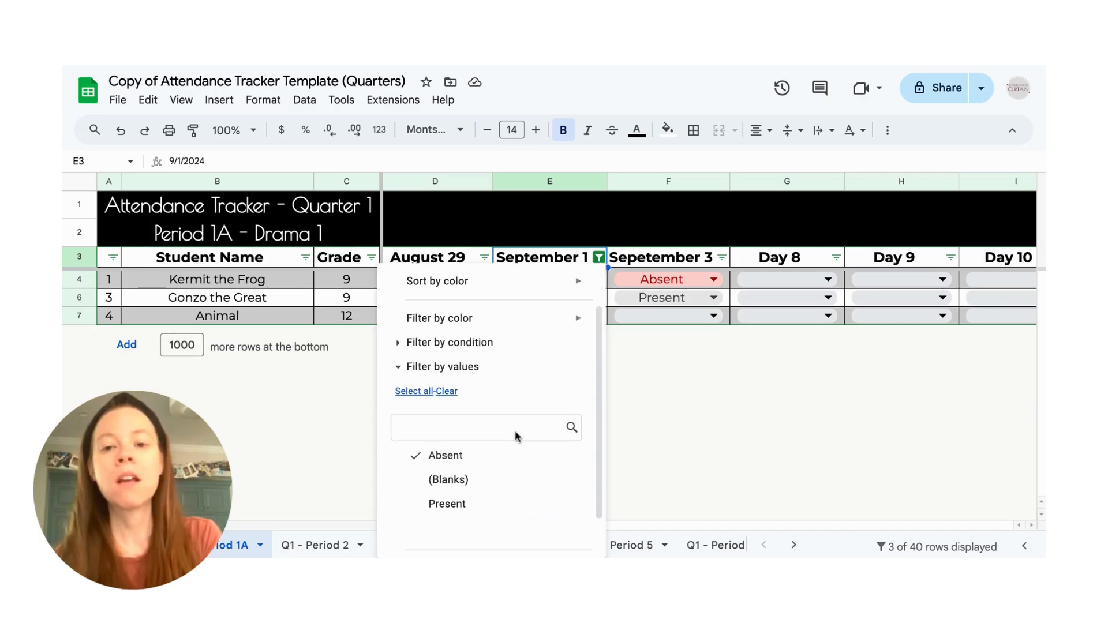
{"action": "scroll", "coordinate": [515, 430], "scroll_direction": "down", "scroll_amount": 1}
{"action": "left_click", "coordinate": [509, 438]}
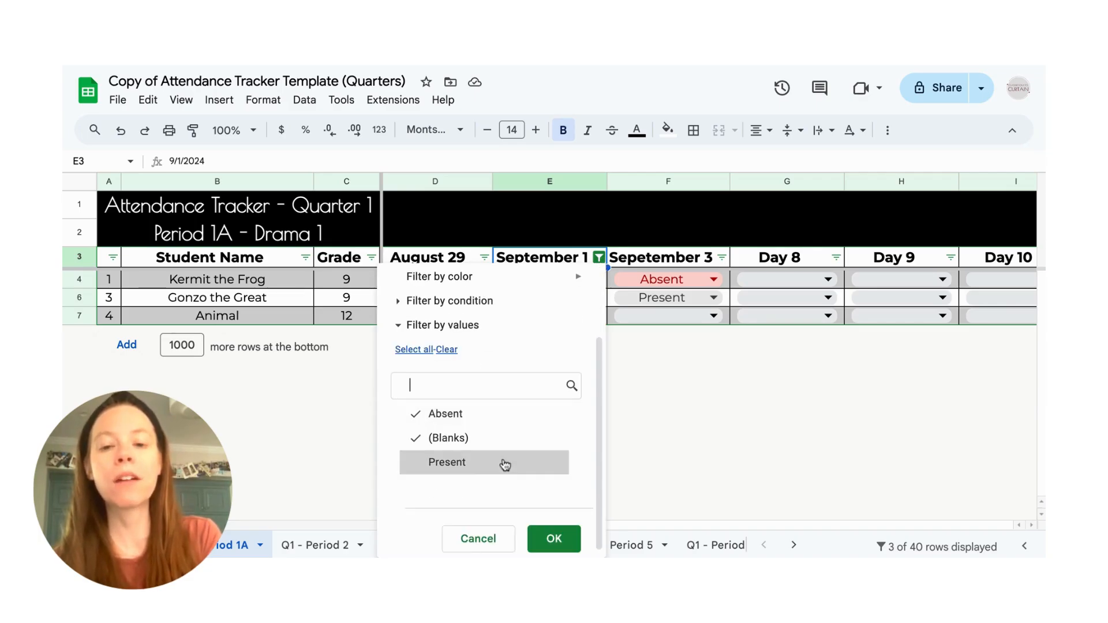
{"action": "left_click", "coordinate": [505, 463]}
{"action": "left_click", "coordinate": [554, 538]}
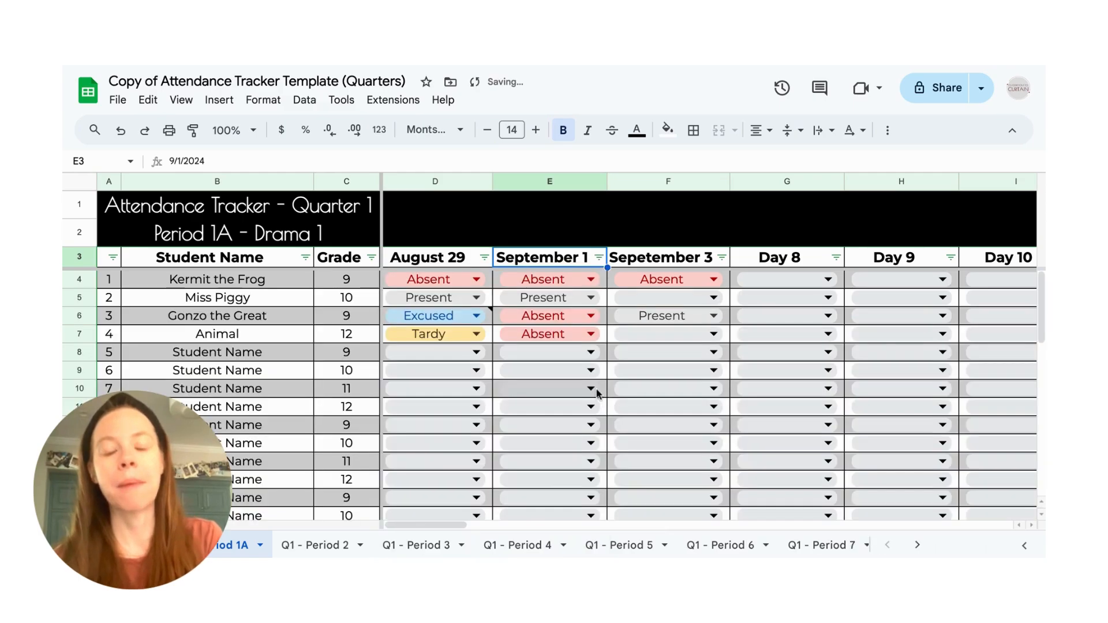
- Filter the Grade column to show only grade 9 students
{"action": "scroll", "coordinate": [596, 394], "scroll_direction": "left", "scroll_amount": 1}
{"action": "left_click", "coordinate": [371, 257]}
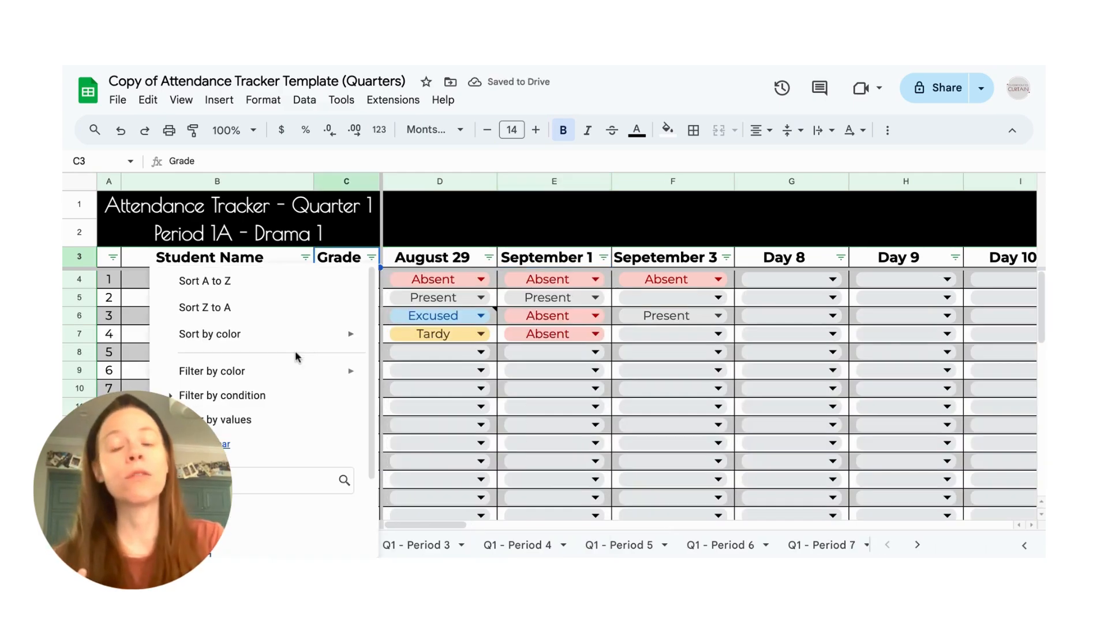
{"action": "scroll", "coordinate": [283, 381], "scroll_direction": "down", "scroll_amount": 2}
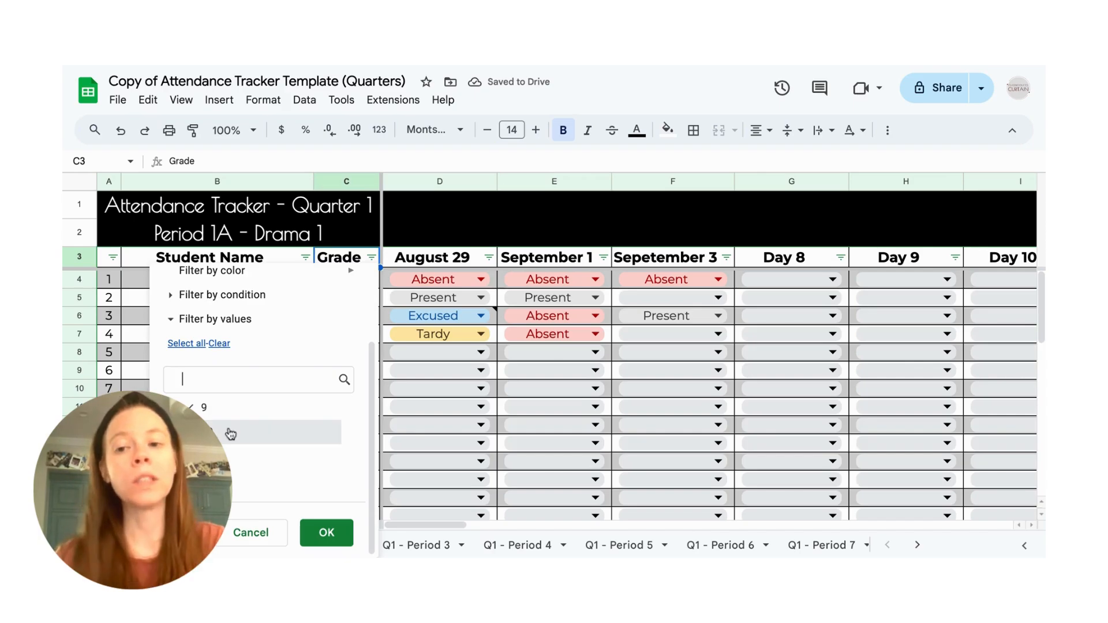
{"action": "left_click", "coordinate": [203, 480]}
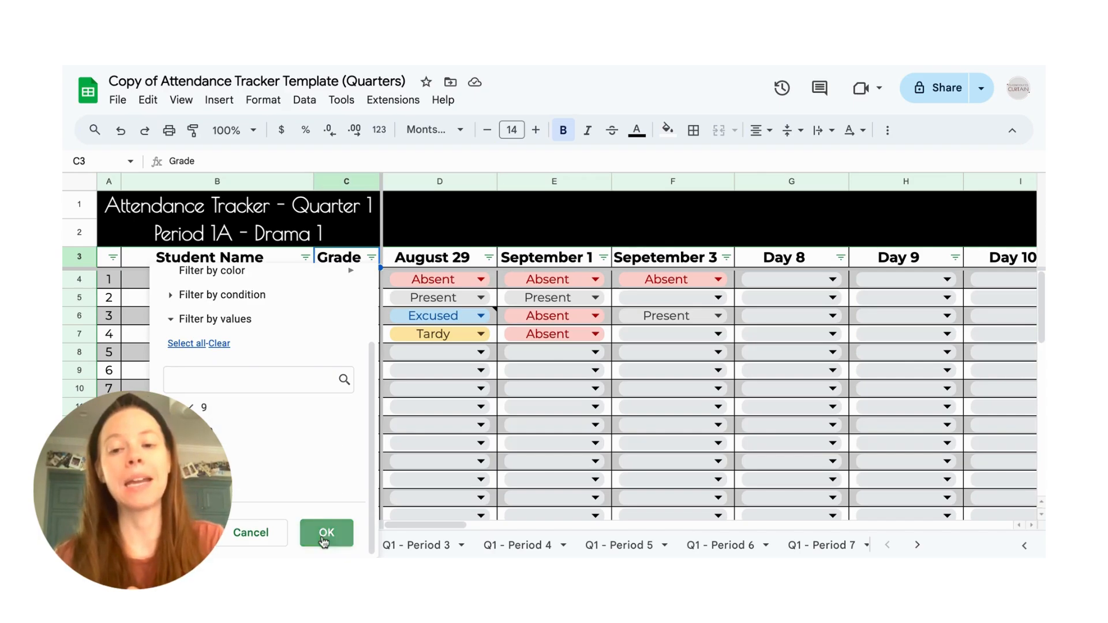
{"action": "left_click", "coordinate": [325, 533]}
- Include grades 10, 11 and 12 in the Grade filter again to show the full roster
{"action": "left_click", "coordinate": [371, 259]}
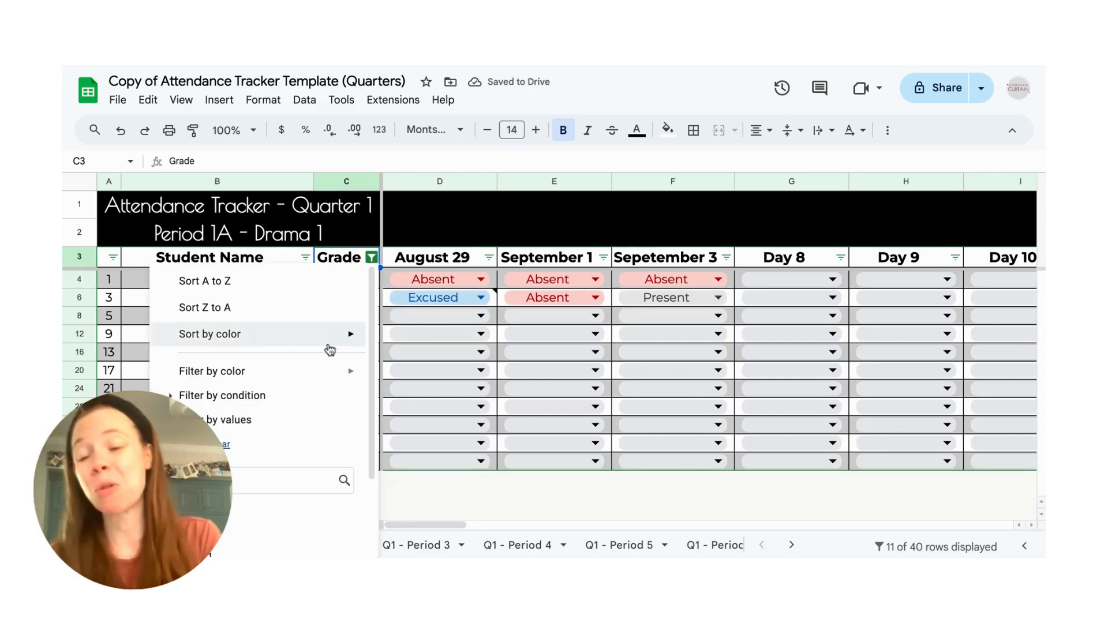
{"action": "scroll", "coordinate": [234, 491], "scroll_direction": "down", "scroll_amount": 1}
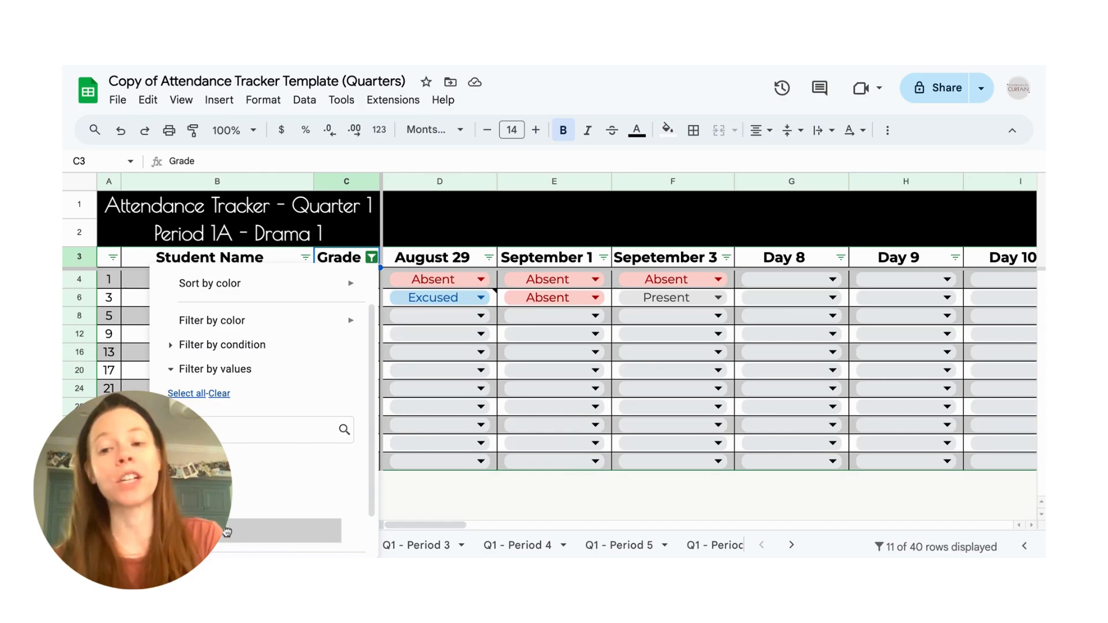
{"action": "scroll", "coordinate": [226, 532], "scroll_direction": "down", "scroll_amount": 1}
{"action": "left_click", "coordinate": [323, 533]}
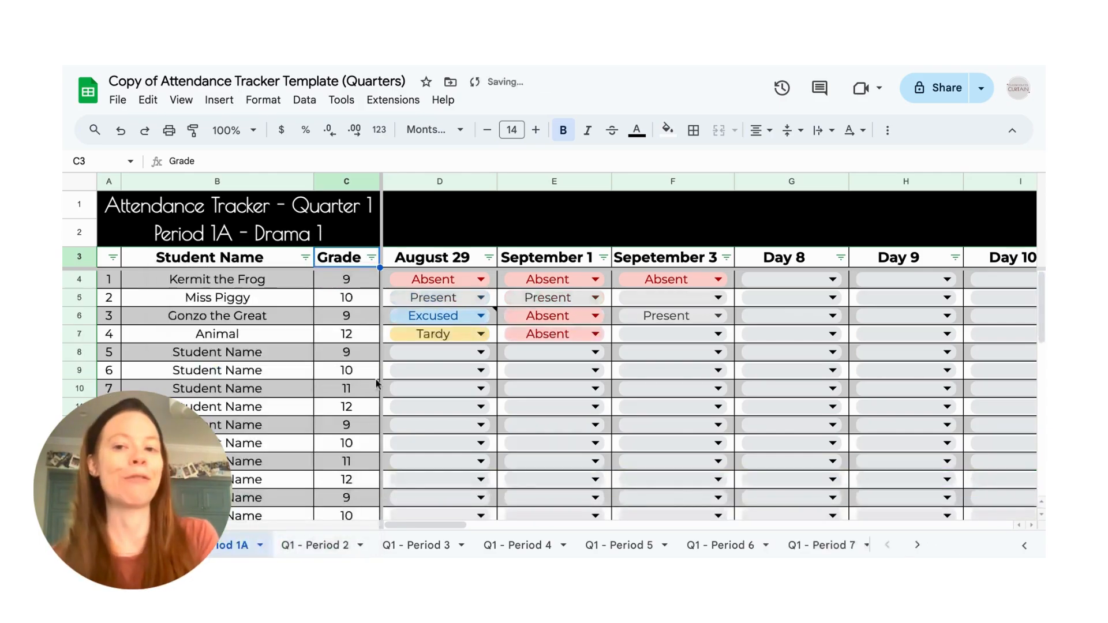
- Filter grade 12 out of the Grade column and look through the remaining students
{"action": "left_click", "coordinate": [371, 257]}
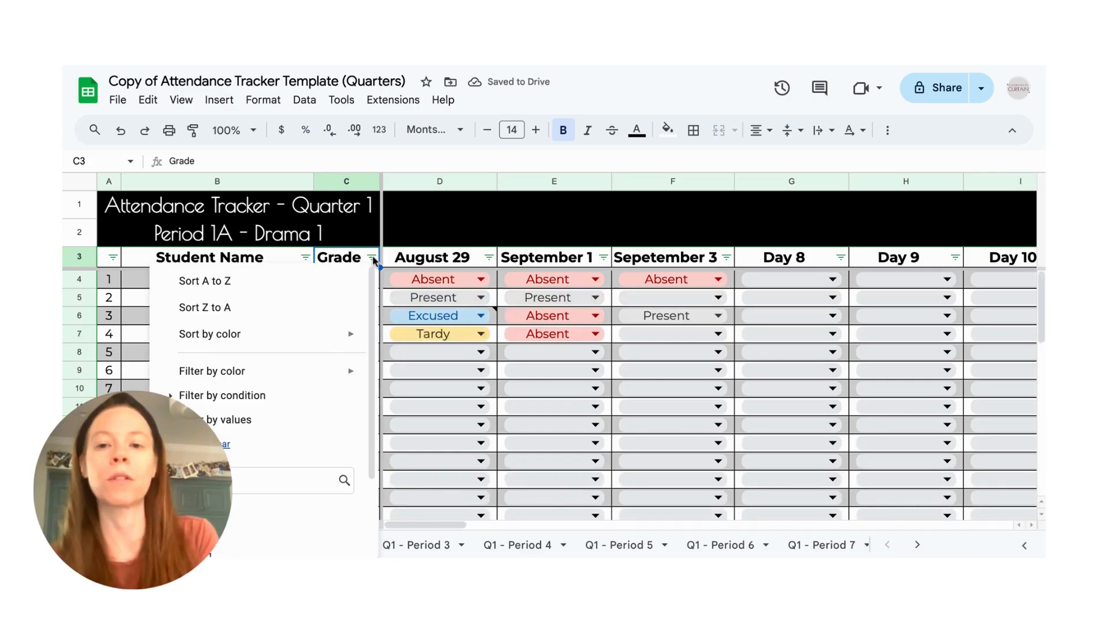
{"action": "scroll", "coordinate": [299, 465], "scroll_direction": "down", "scroll_amount": 2}
{"action": "left_click", "coordinate": [303, 469]}
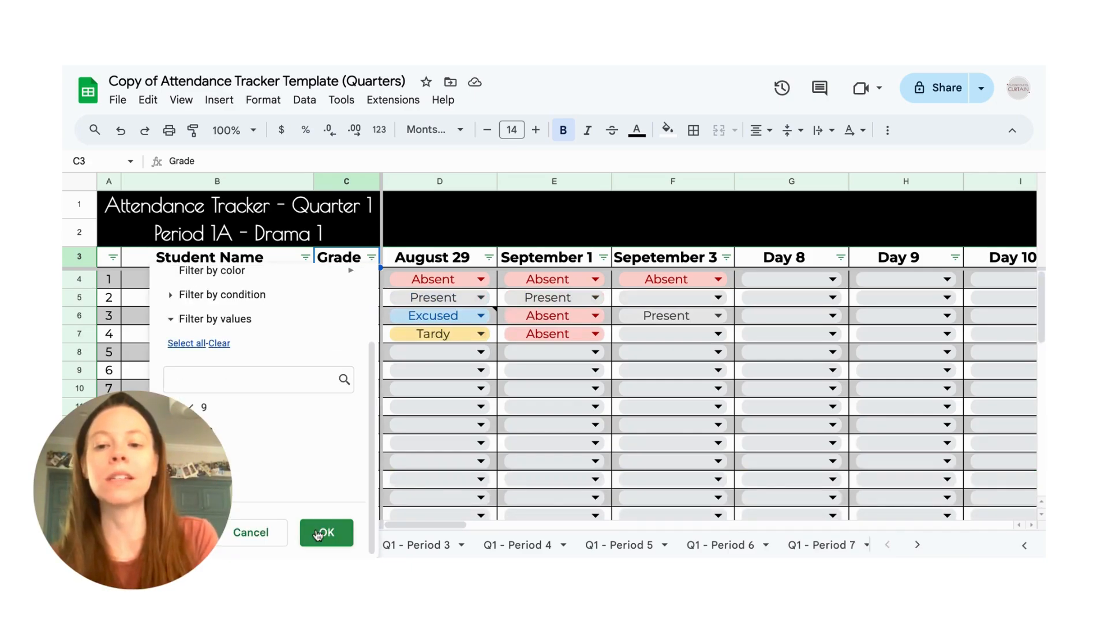
{"action": "left_click", "coordinate": [325, 532]}
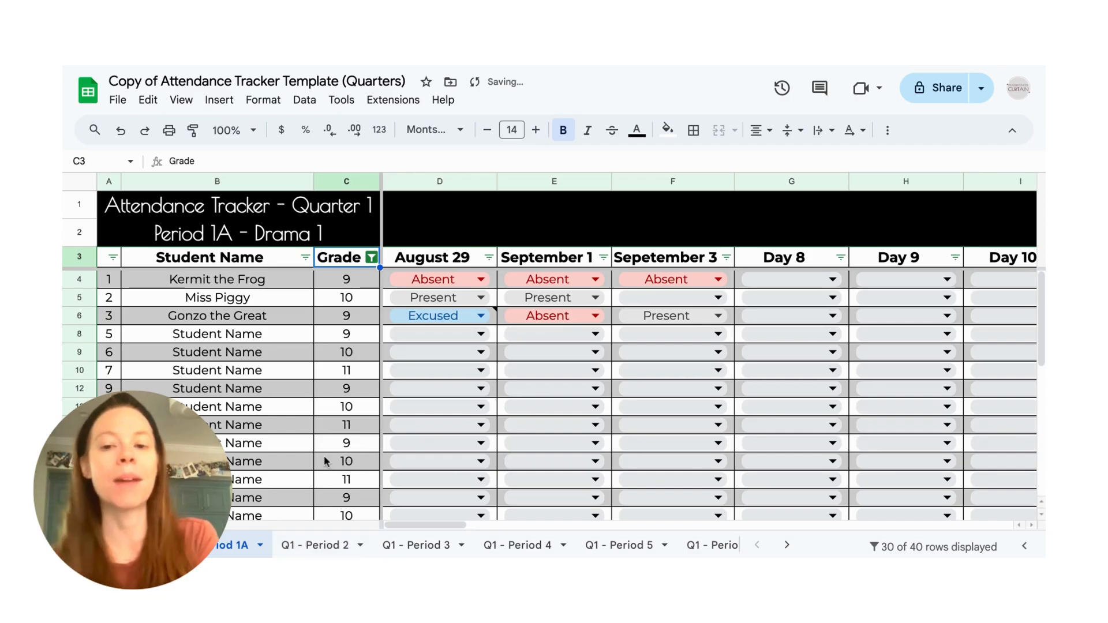
{"action": "scroll", "coordinate": [324, 455], "scroll_direction": "down", "scroll_amount": 5}
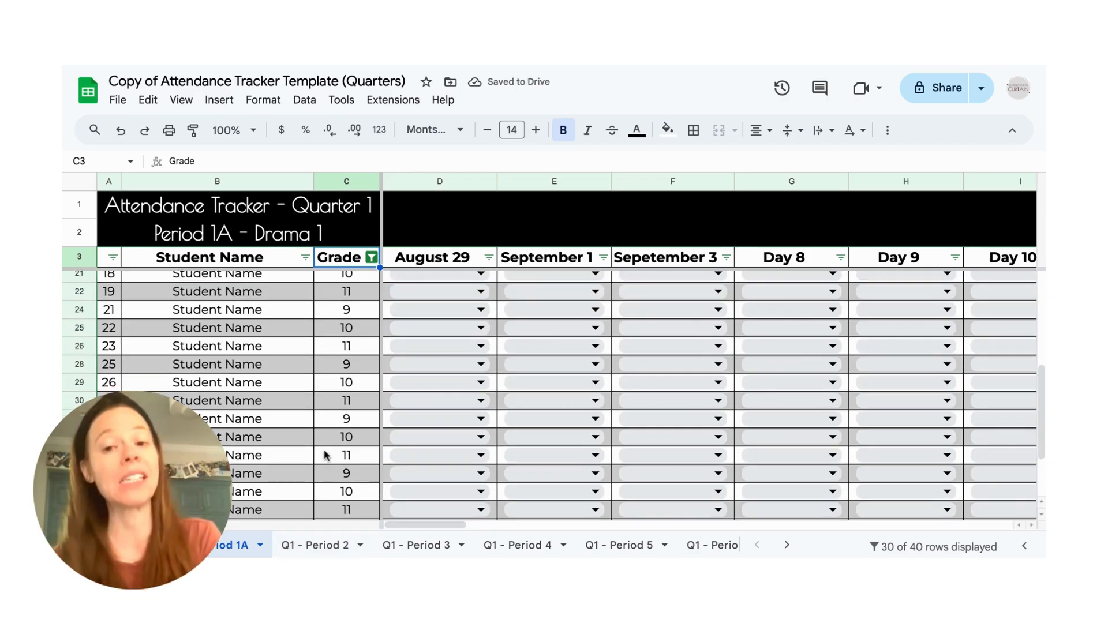
{"action": "scroll", "coordinate": [368, 272], "scroll_direction": "up", "scroll_amount": 5}
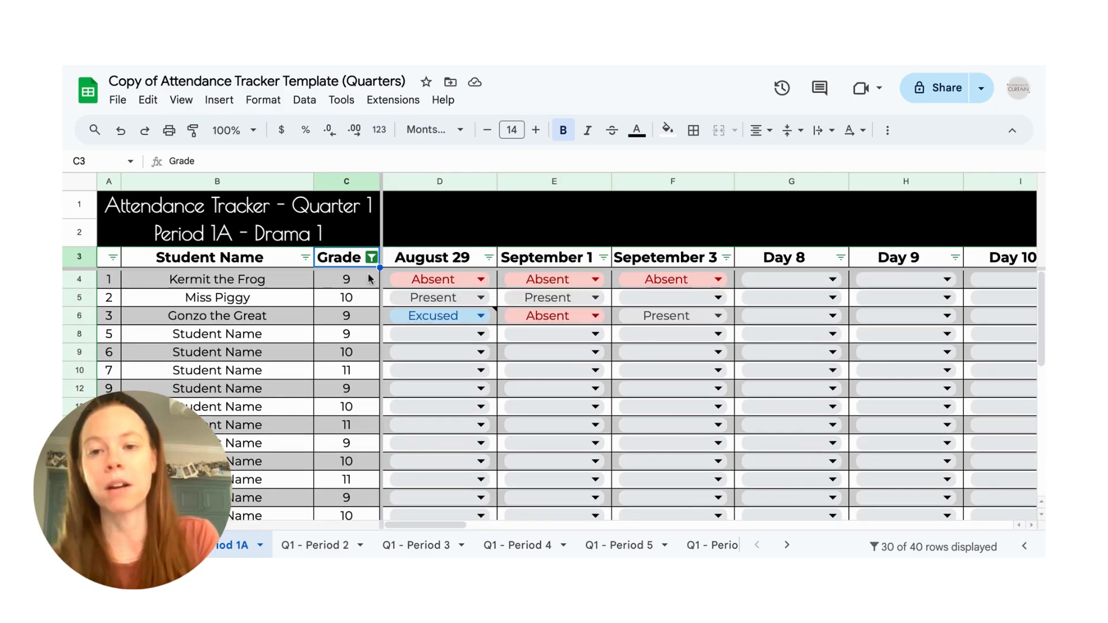
- Include grade 12 in the Grade filter again so that every student is listed
{"action": "left_click", "coordinate": [370, 258]}
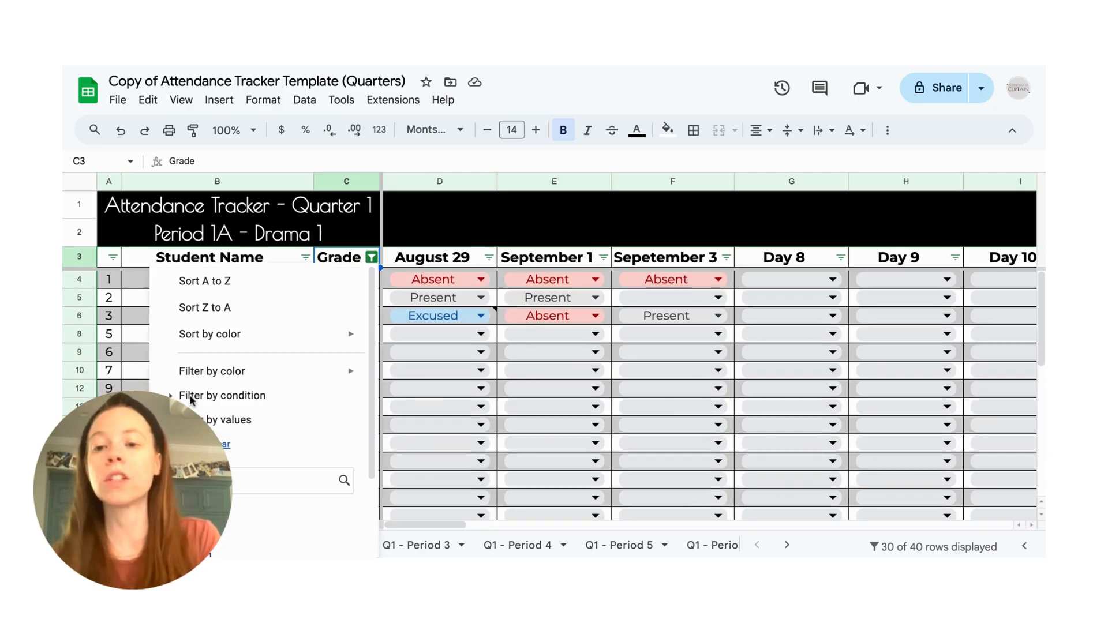
{"action": "scroll", "coordinate": [189, 393], "scroll_direction": "down", "scroll_amount": 2}
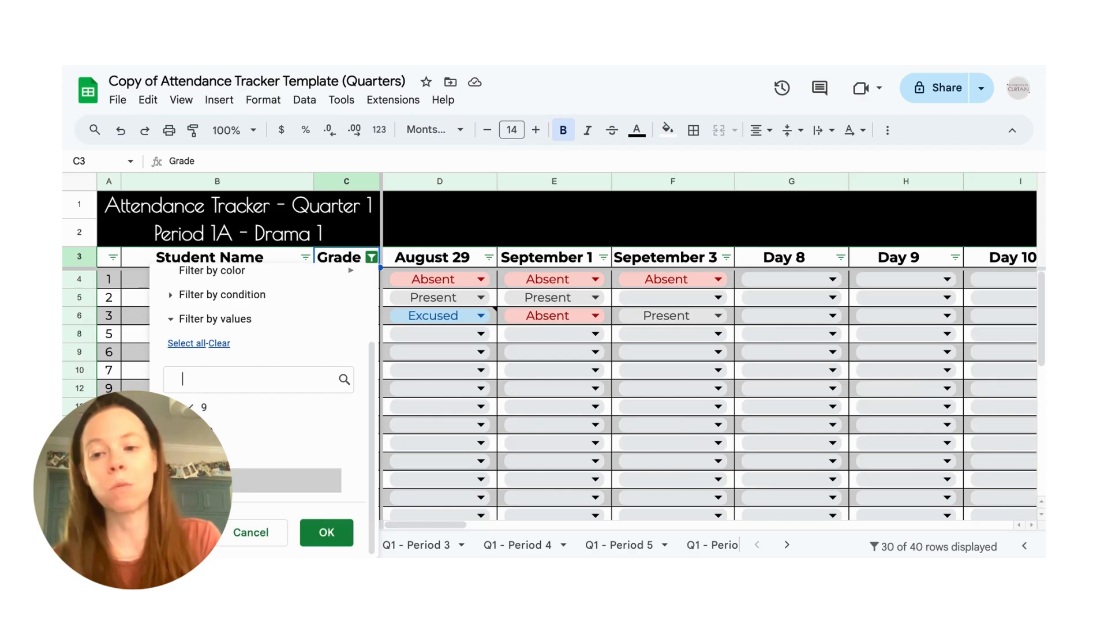
{"action": "mouse_move", "coordinate": [231, 278]}
{"action": "left_click", "coordinate": [327, 532]}
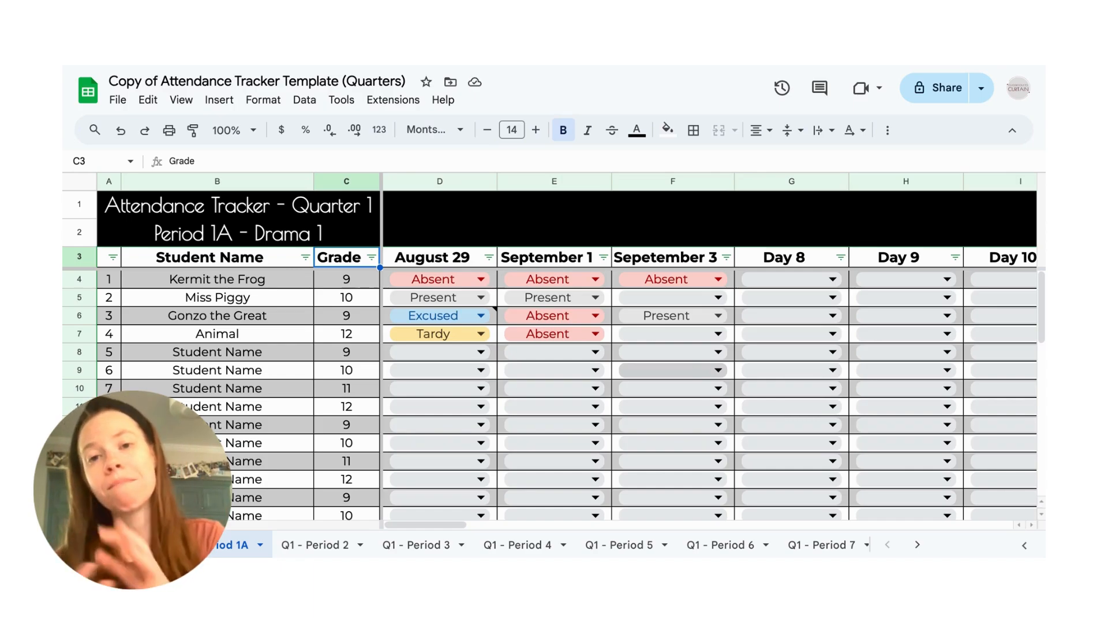
- Set the font of the "Attendance Tracker - Quarter 1" title to Playfair Display and widen the Grade column to fit it
{"action": "left_click", "coordinate": [80, 204]}
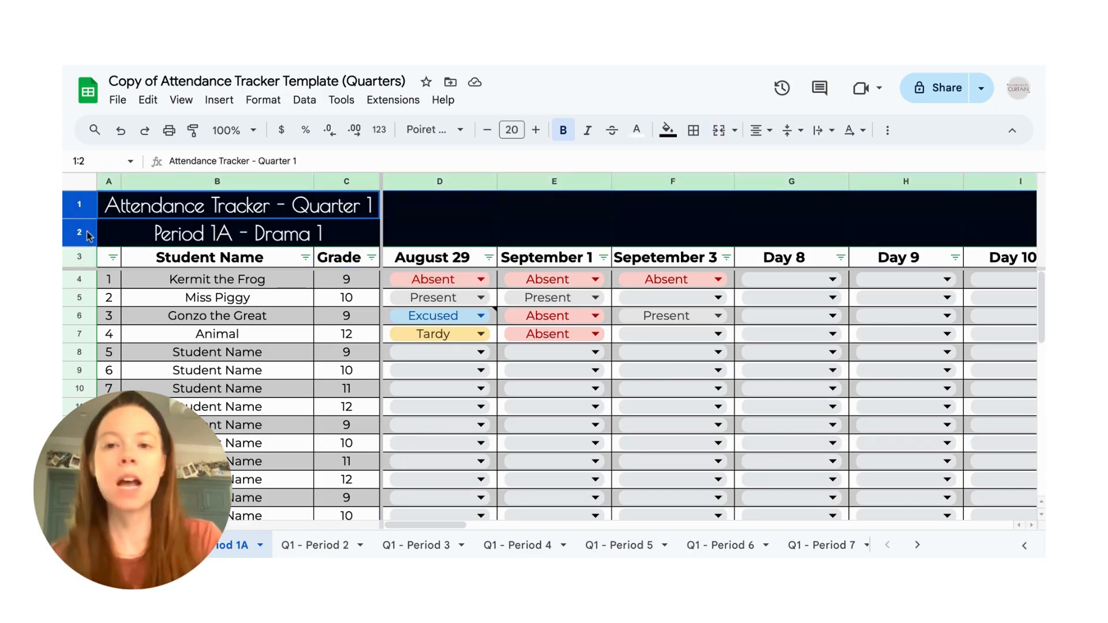
{"action": "left_click", "coordinate": [202, 211]}
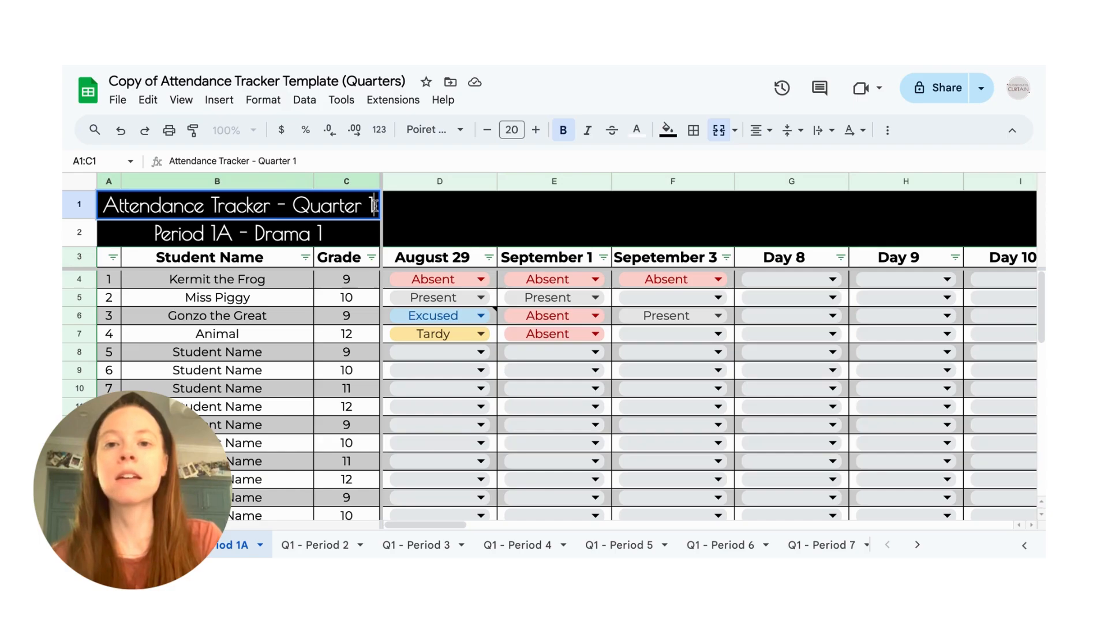
{"action": "left_click_drag", "start_coordinate": [375, 205], "coordinate": [106, 201]}
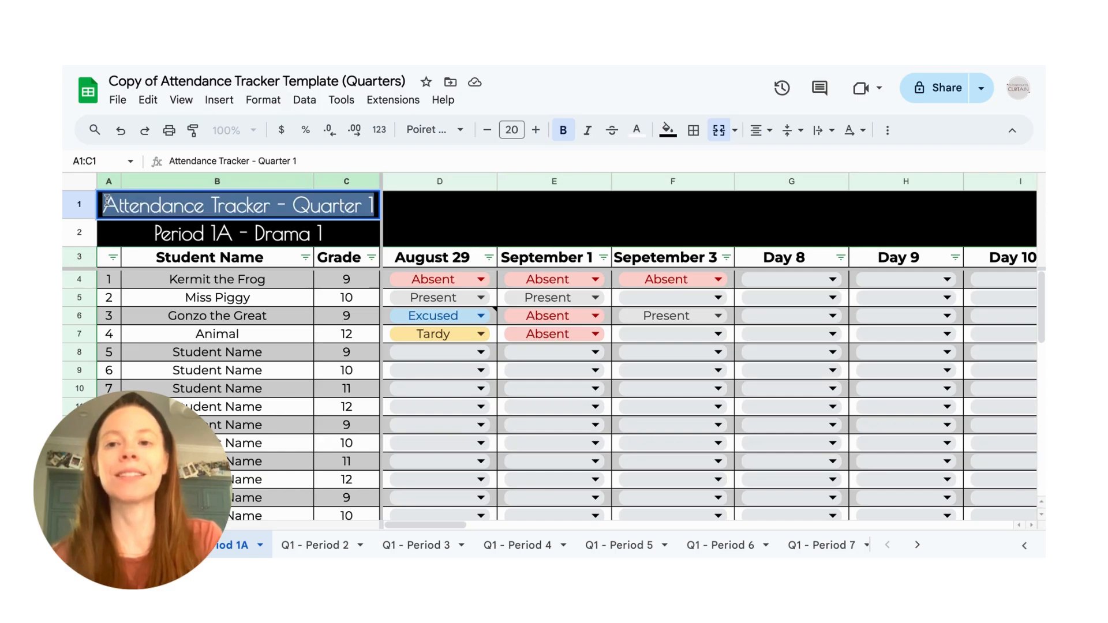
{"action": "left_click", "coordinate": [453, 132]}
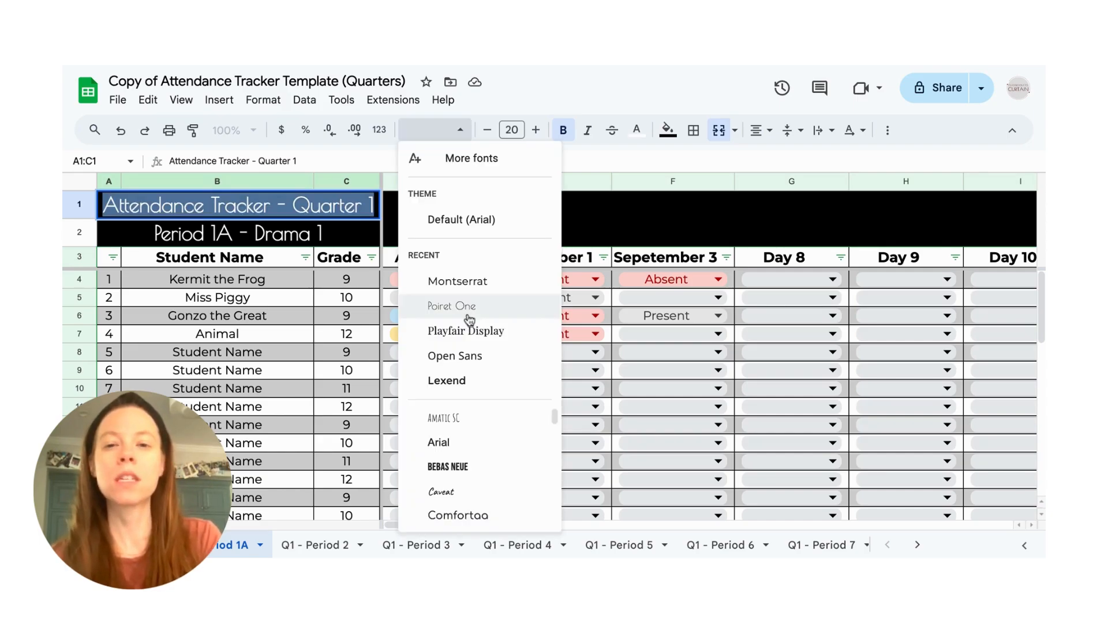
{"action": "left_click", "coordinate": [469, 330]}
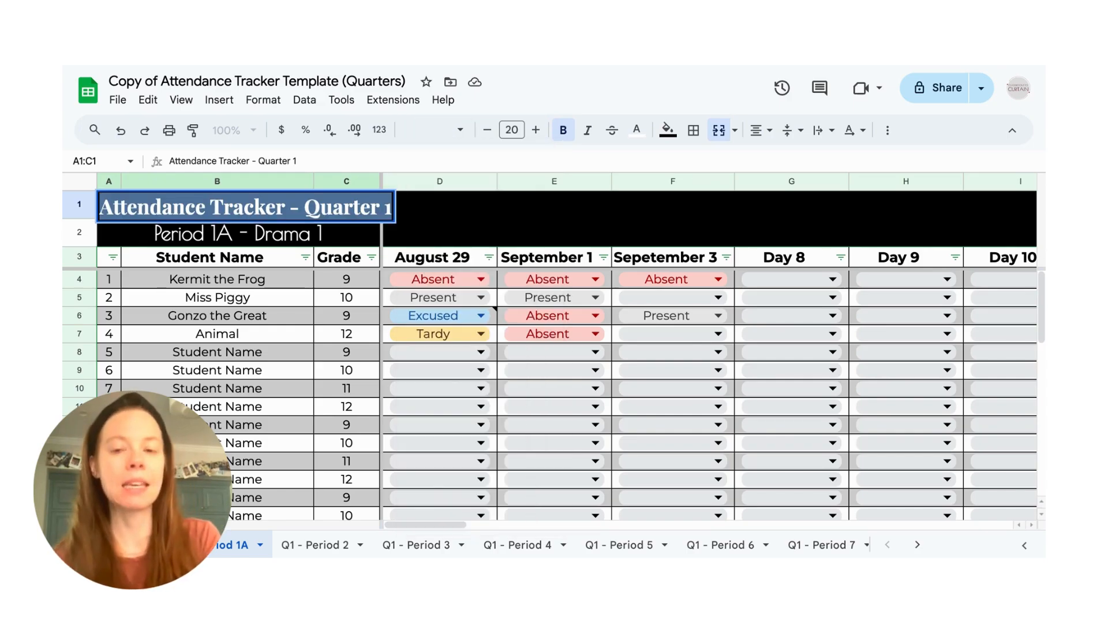
{"action": "left_click", "coordinate": [376, 182]}
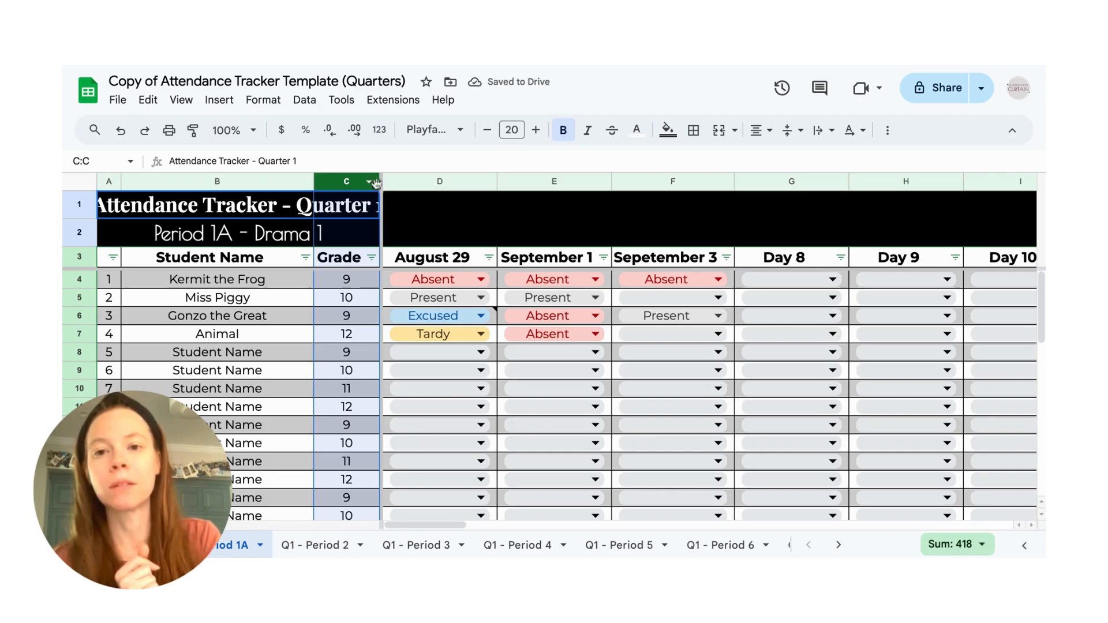
{"action": "left_click_drag", "start_coordinate": [379, 182], "coordinate": [404, 182]}
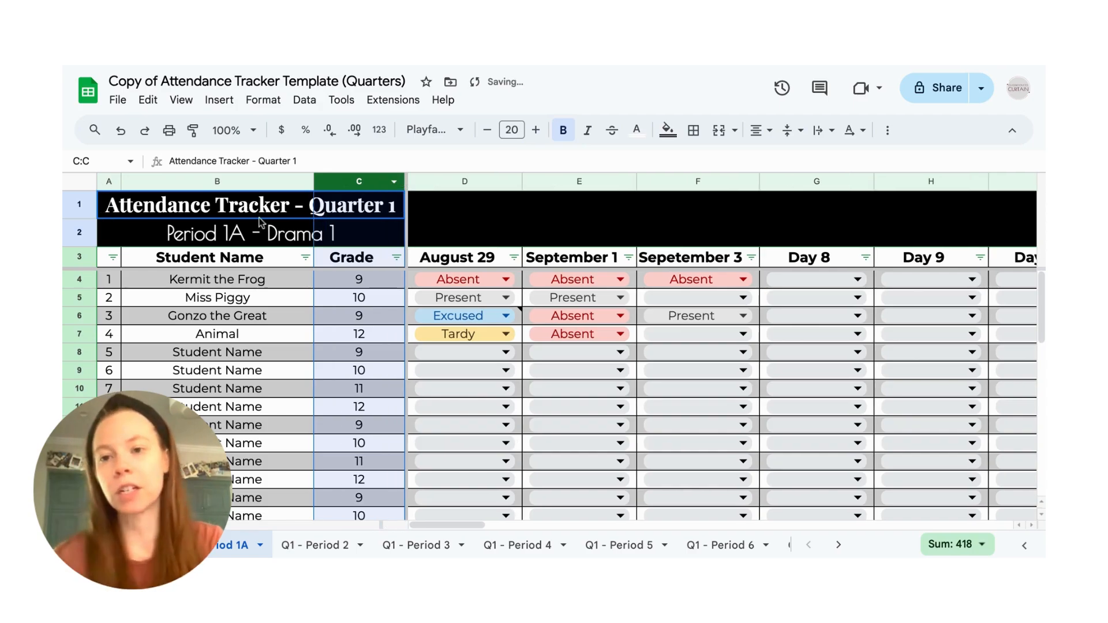
{"action": "left_click", "coordinate": [191, 236]}
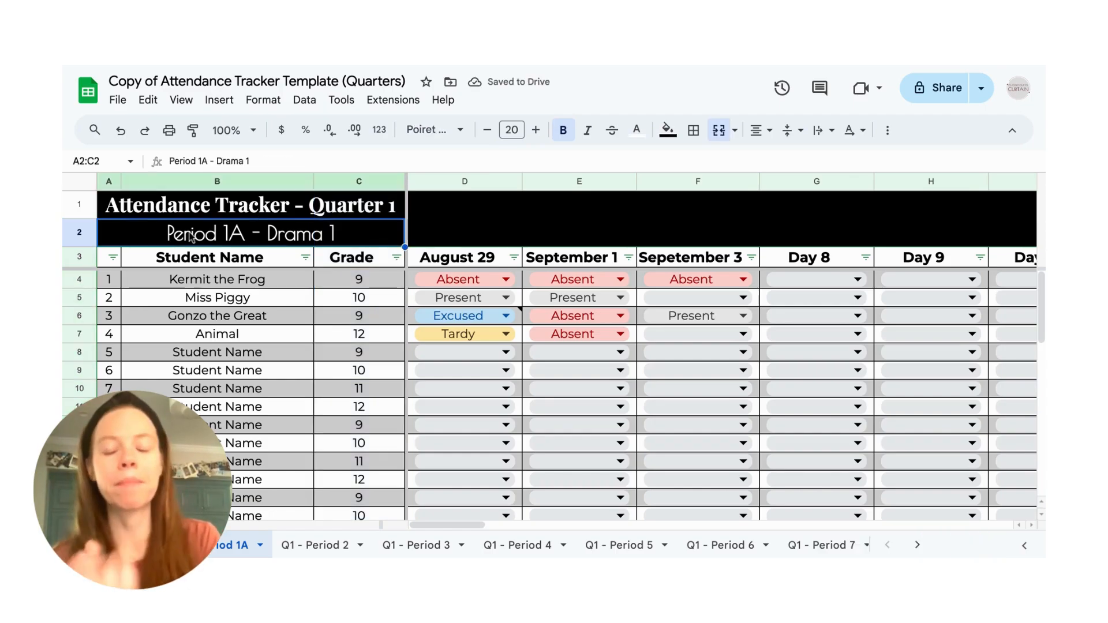
{"action": "scroll", "coordinate": [199, 286], "scroll_direction": "down", "scroll_amount": 1}
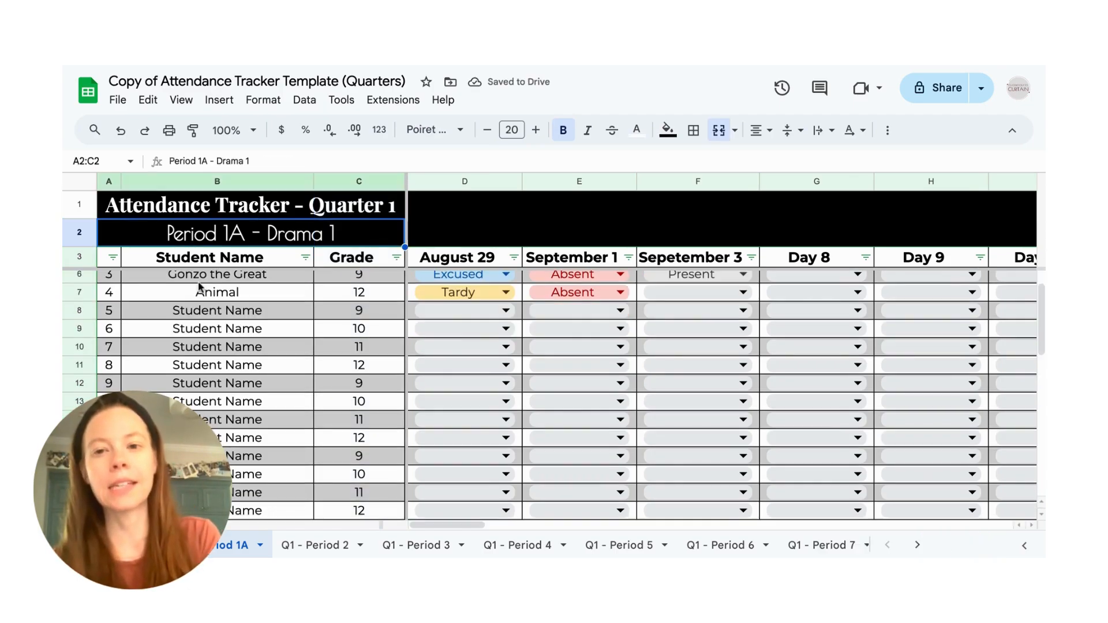
{"action": "scroll", "coordinate": [199, 285], "scroll_direction": "up", "scroll_amount": 1}
{"action": "scroll", "coordinate": [199, 291], "scroll_direction": "right", "scroll_amount": 1}
{"action": "scroll", "coordinate": [199, 295], "scroll_direction": "down", "scroll_amount": 1}
{"action": "scroll", "coordinate": [199, 295], "scroll_direction": "left", "scroll_amount": 1}
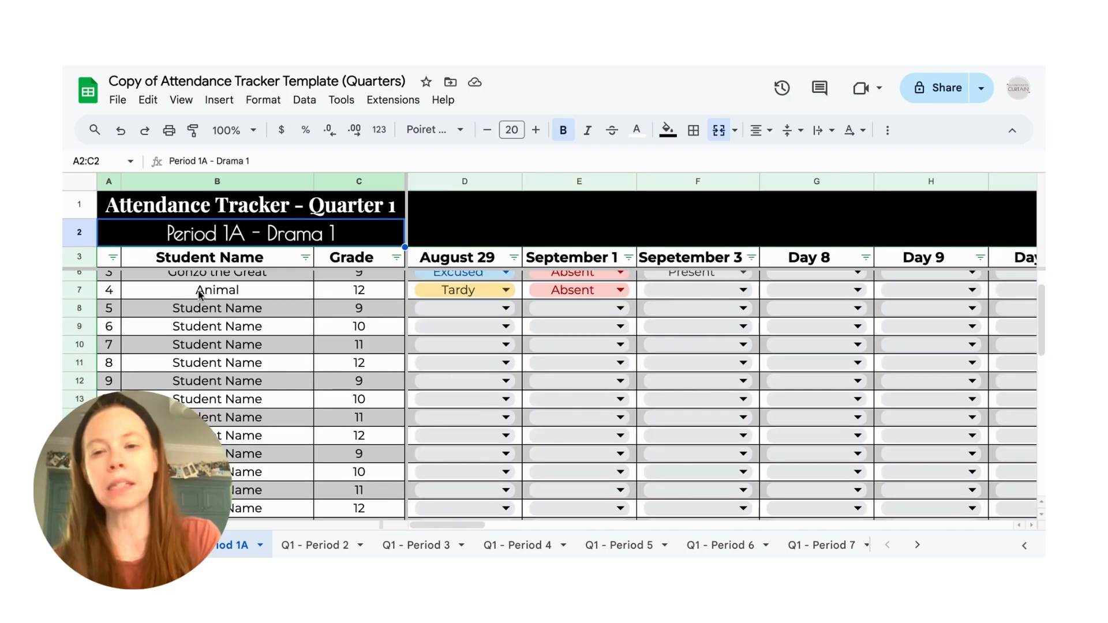
{"action": "scroll", "coordinate": [199, 294], "scroll_direction": "up", "scroll_amount": 1}
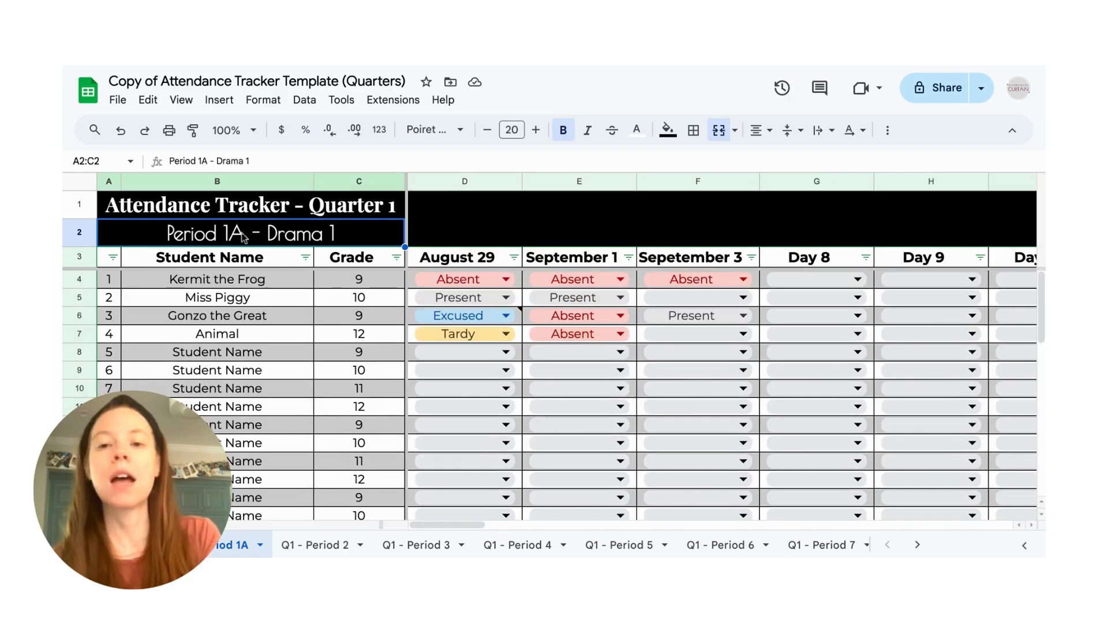
- Fill the whole "Attendance Tracker - Quarter 1" title row with the darkest magenta shade
{"action": "left_click", "coordinate": [87, 213]}
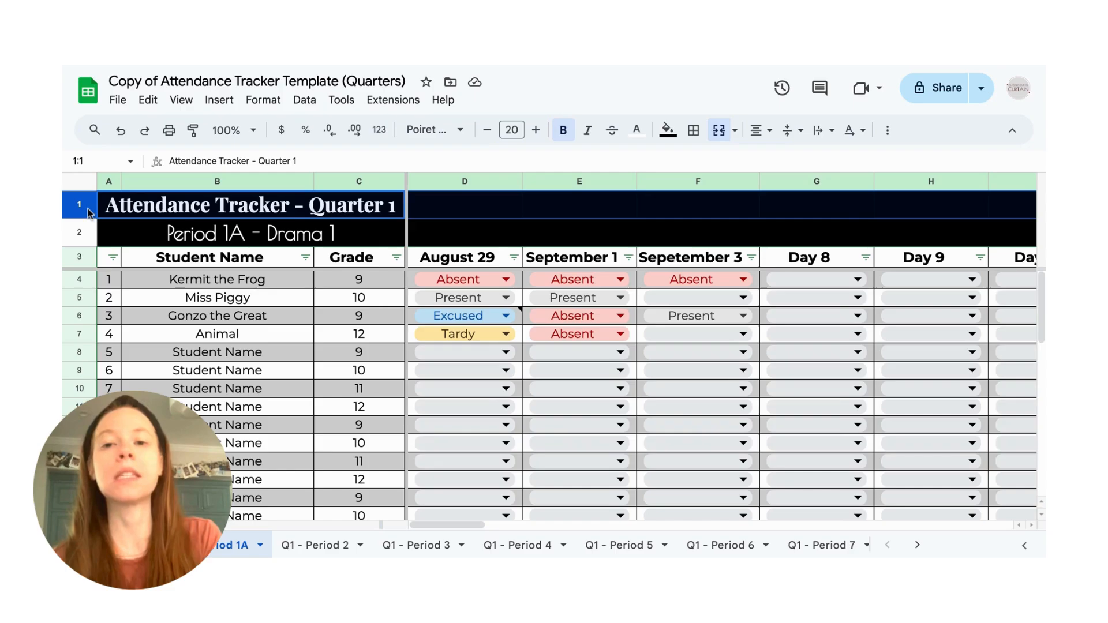
{"action": "left_click", "coordinate": [664, 131]}
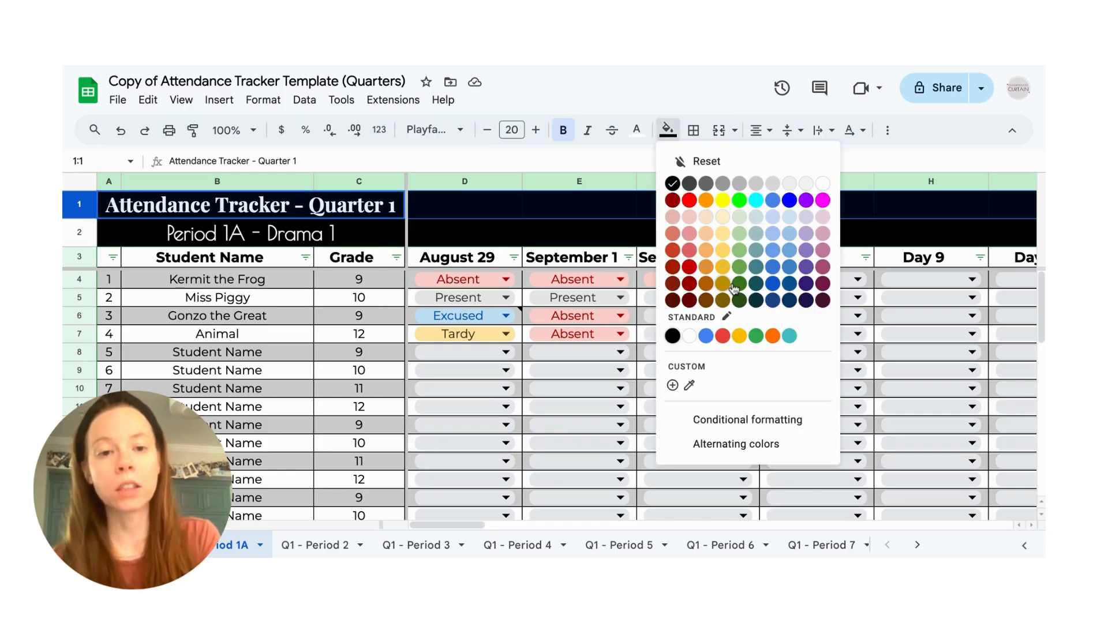
{"action": "left_click", "coordinate": [821, 301]}
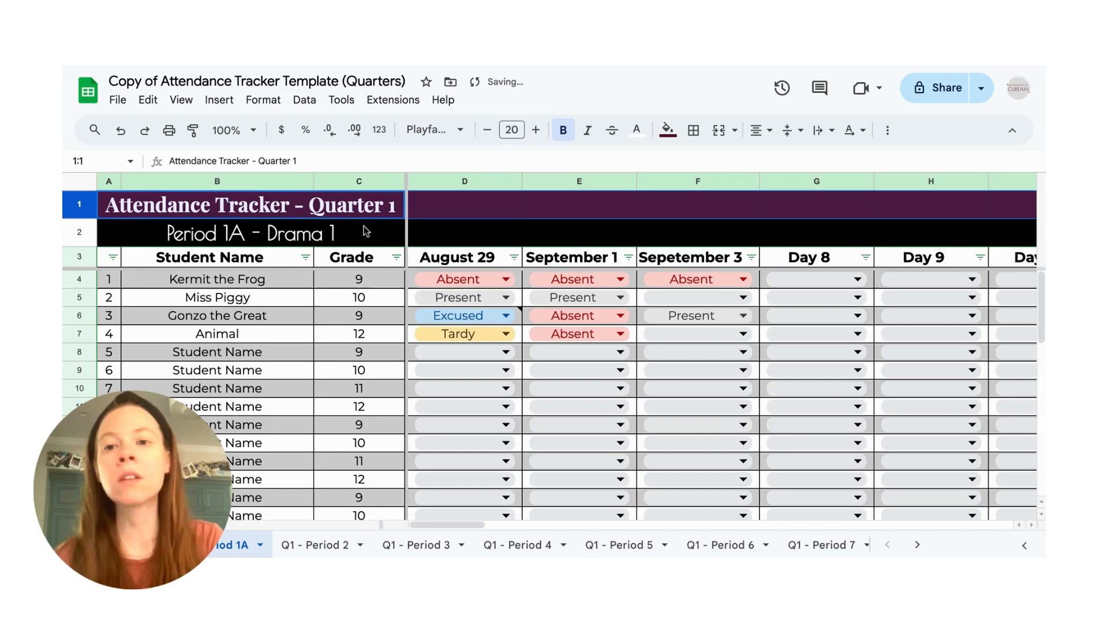
- Fill the whole "Period 1A - Drama 1" row with the darkest blue shade
{"action": "left_click", "coordinate": [354, 233]}
{"action": "left_click", "coordinate": [82, 233]}
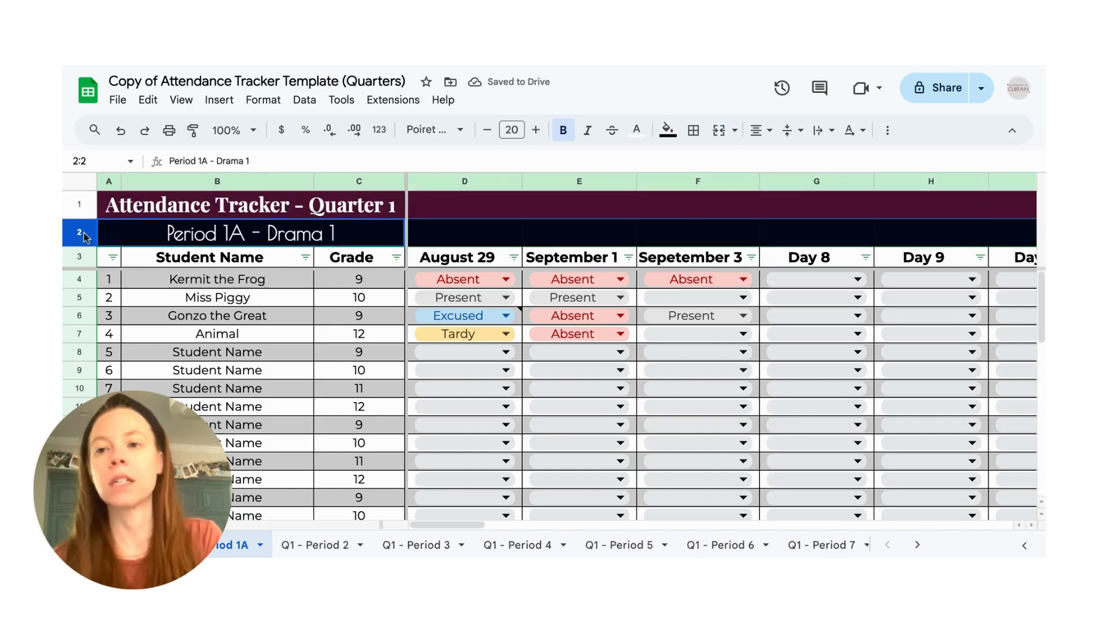
{"action": "left_click", "coordinate": [669, 131]}
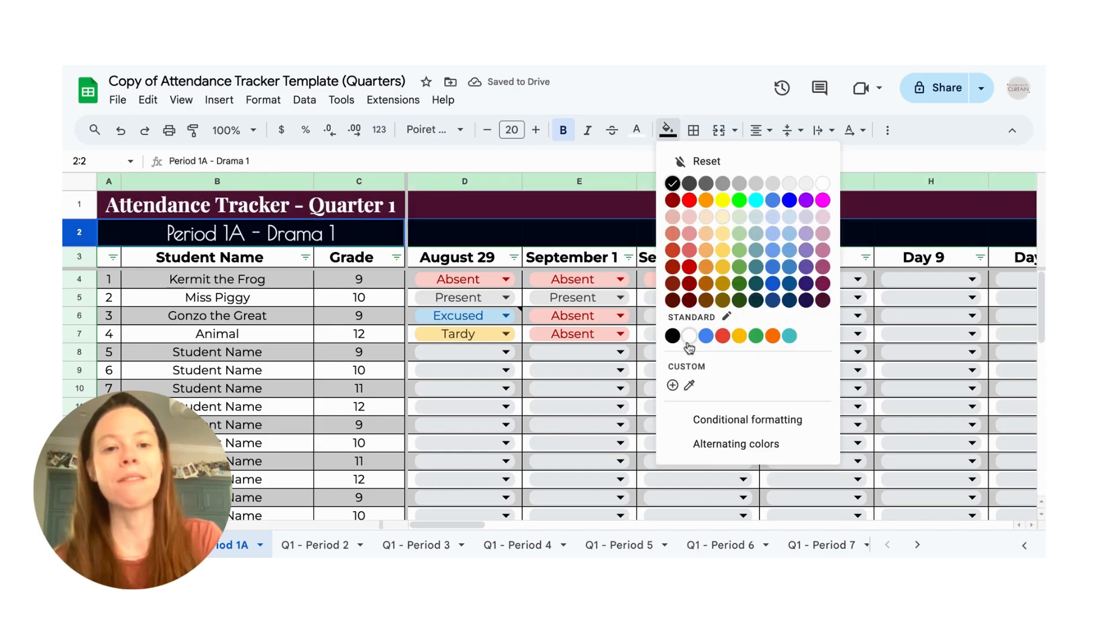
{"action": "left_click", "coordinate": [790, 300]}
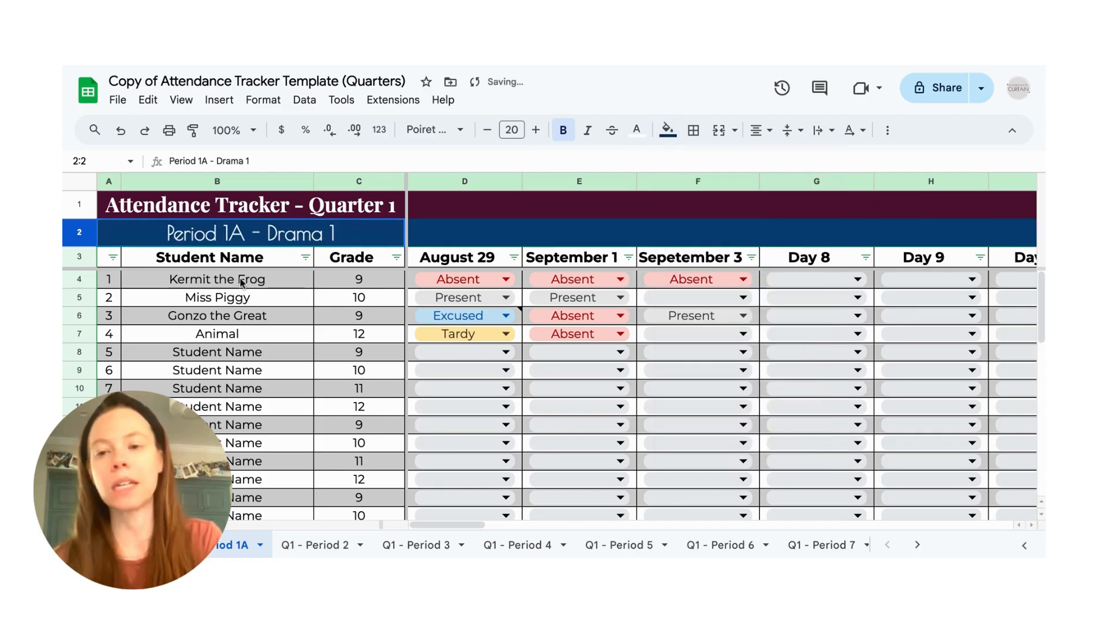
{"action": "left_click", "coordinate": [242, 282]}
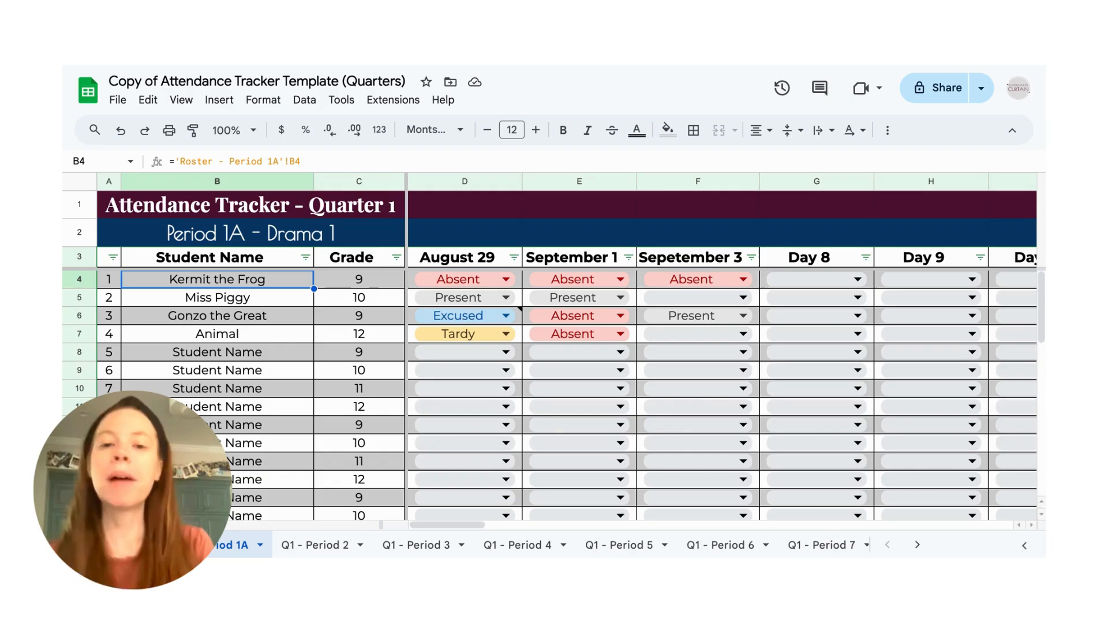
- Open the attendance status dropdown rule for editing from the first student's August 29 cell
{"action": "left_click", "coordinate": [507, 280]}
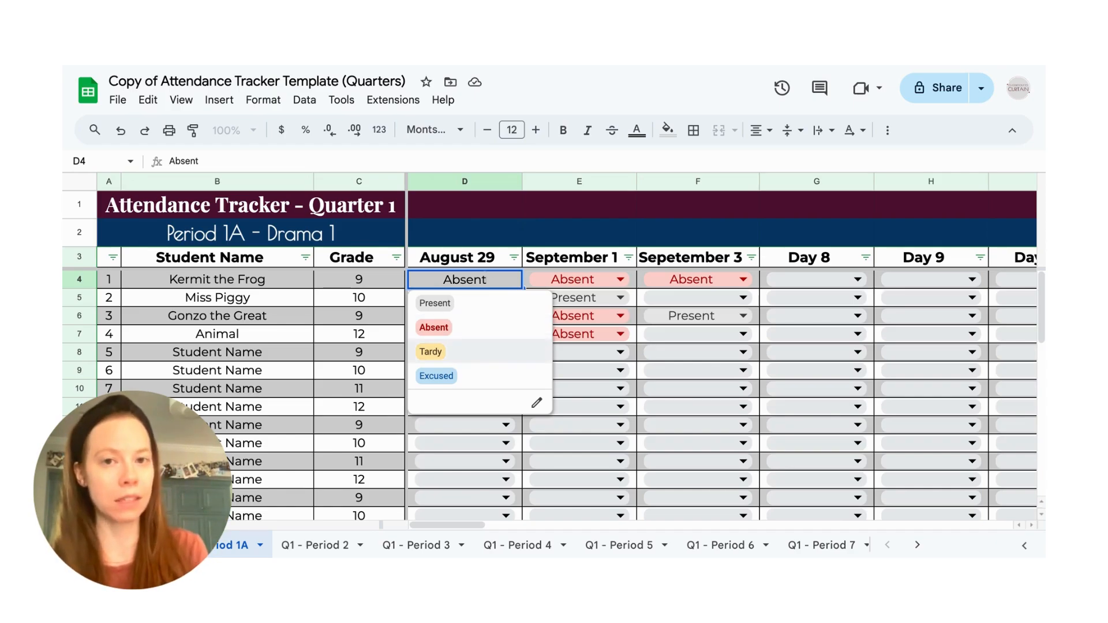
{"action": "left_click", "coordinate": [537, 407]}
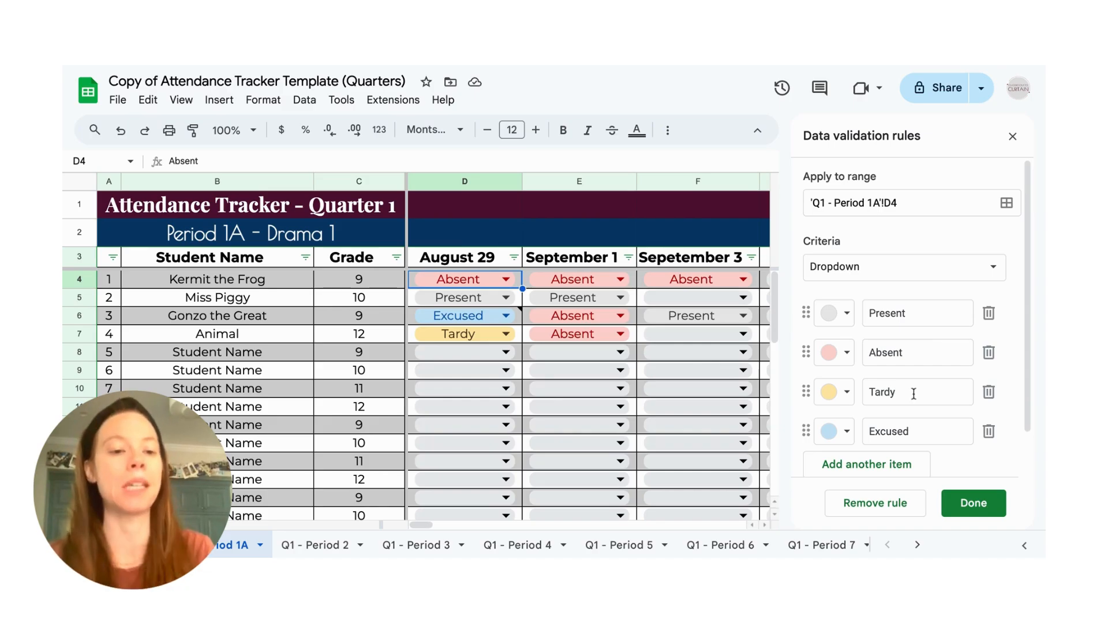
- Try dark red as the colour of the Tardy option and set it back to light yellow
{"action": "left_click", "coordinate": [846, 392]}
{"action": "left_click", "coordinate": [863, 260]}
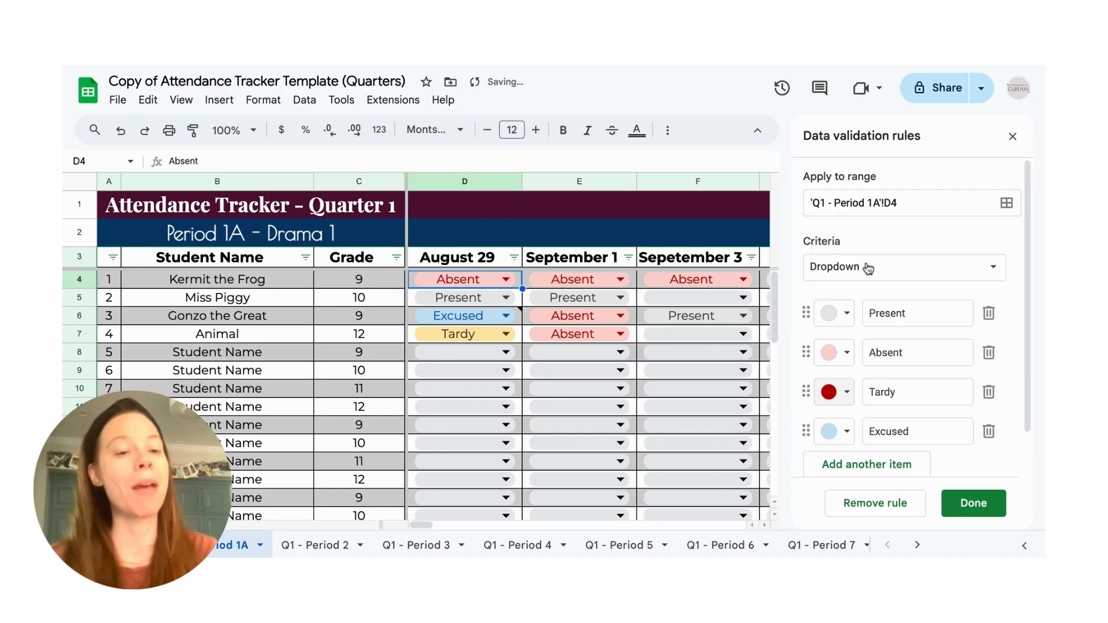
{"action": "left_click", "coordinate": [845, 394]}
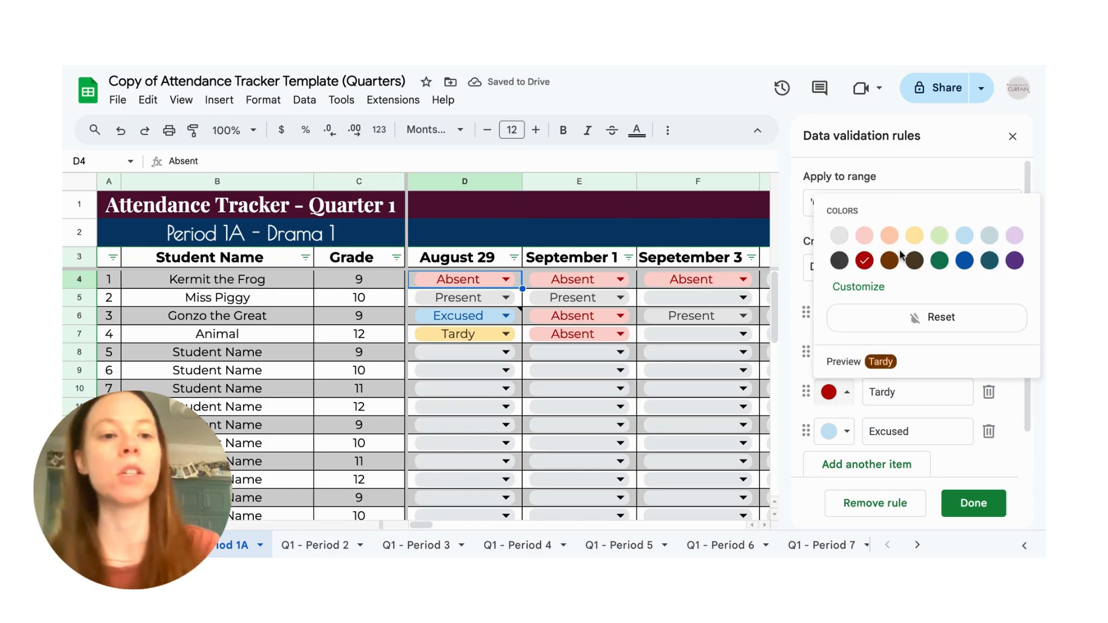
{"action": "left_click", "coordinate": [914, 235]}
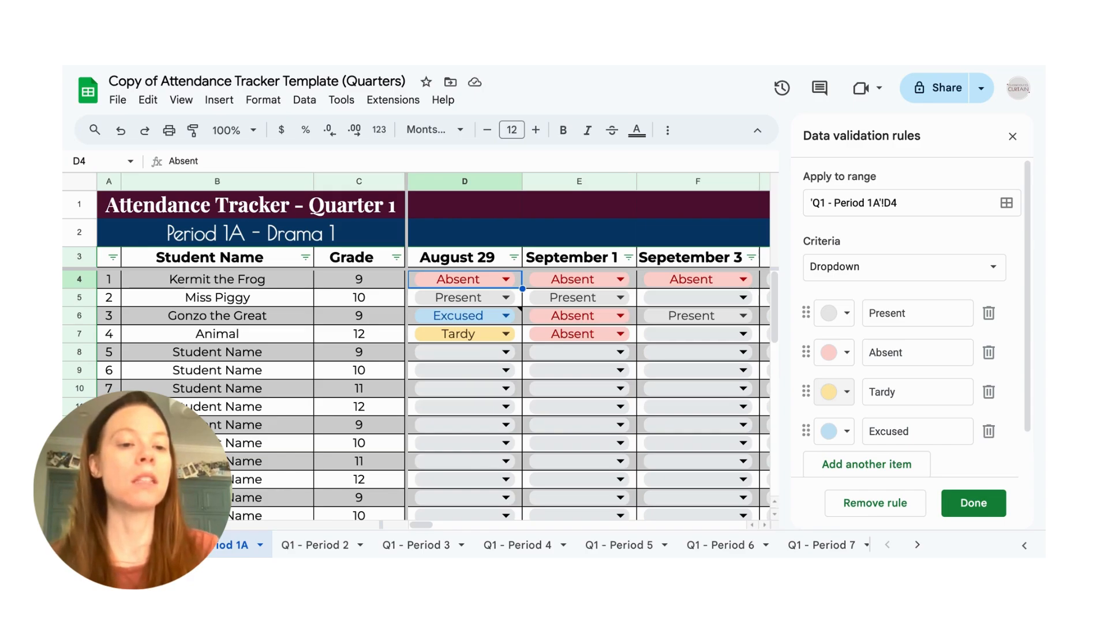
- Rename the Excused option in the attendance dropdown rule to "Field Trip"
{"action": "left_click_drag", "start_coordinate": [911, 431], "coordinate": [856, 430]}
{"action": "key", "text": "BackSpace"}
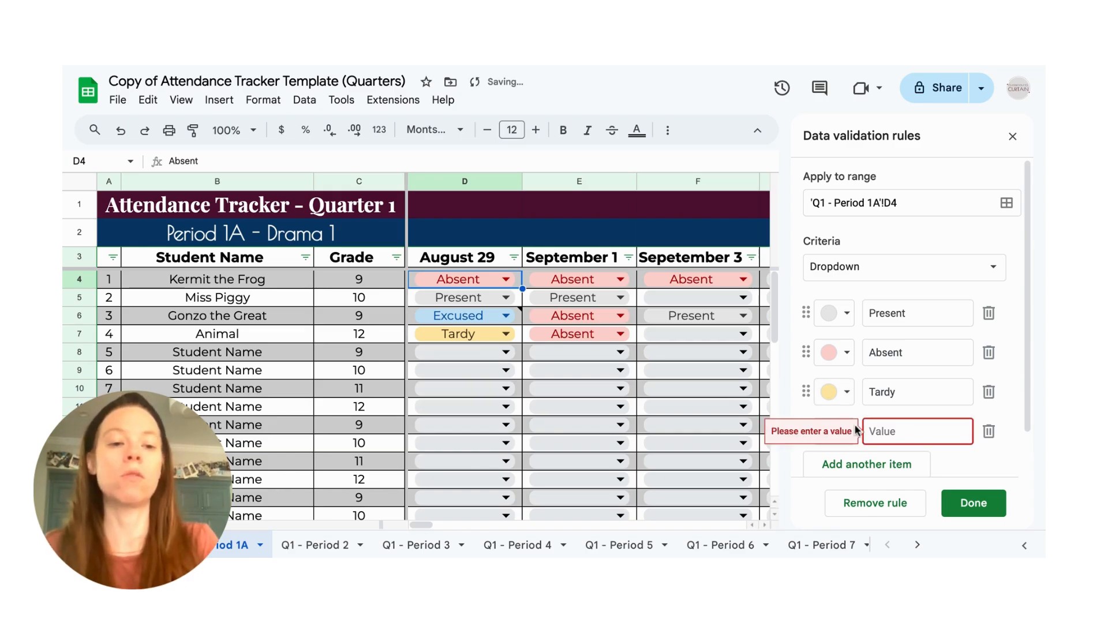
{"action": "type", "text": "Field Trip"}
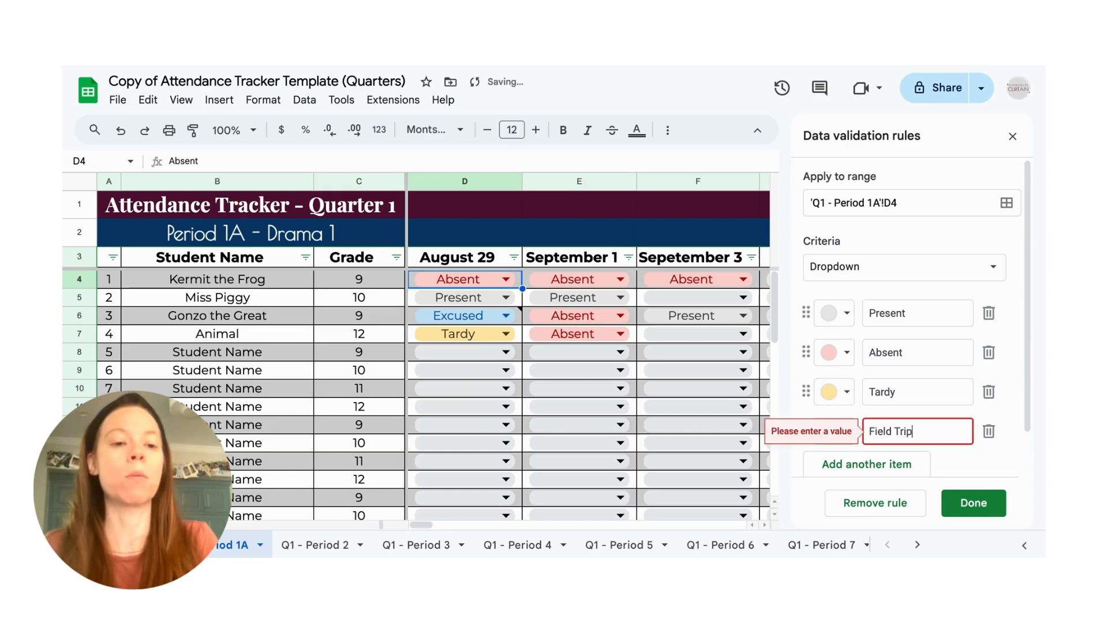
{"action": "left_click", "coordinate": [957, 457]}
- Add another option named "Althetics Release" below Field Trip in the attendance dropdown rule
{"action": "left_click", "coordinate": [905, 463]}
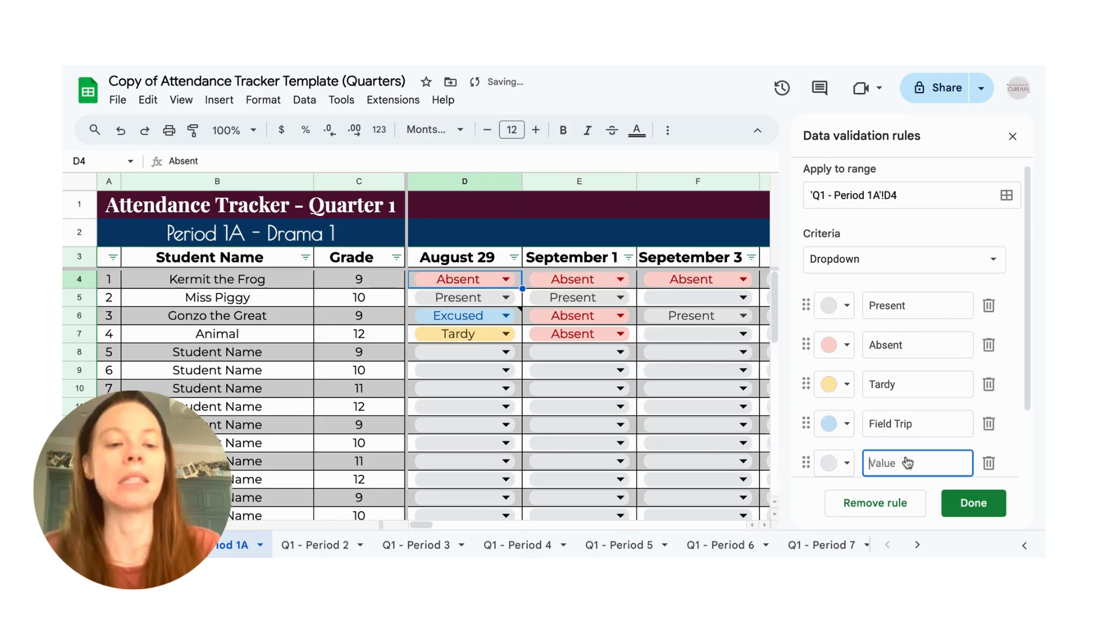
{"action": "type", "text": "A"}
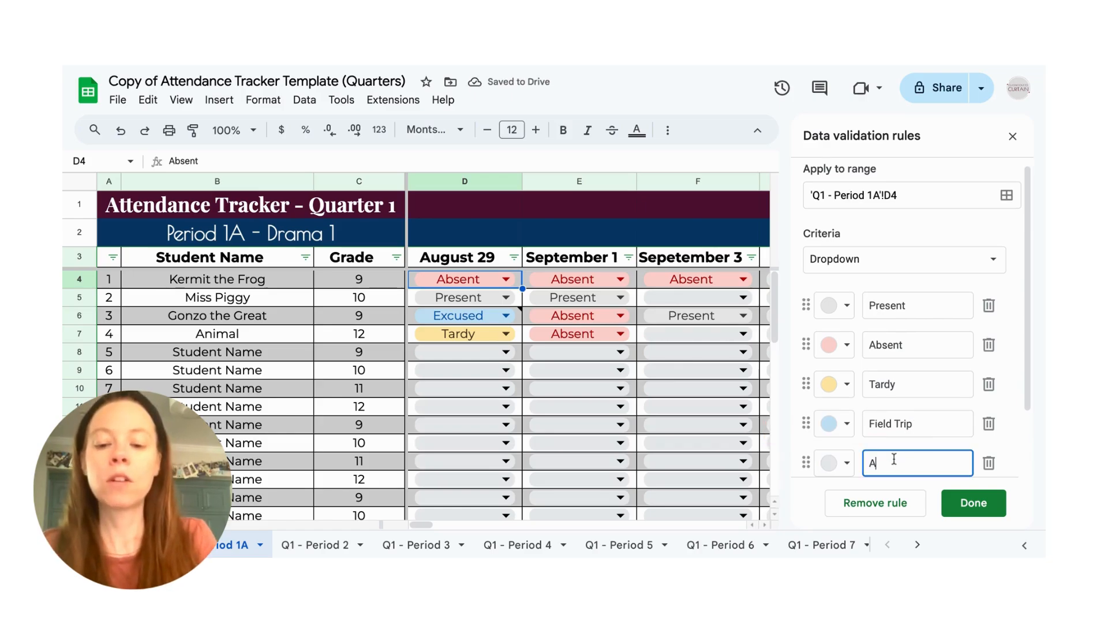
{"action": "type", "text": "lther"}
{"action": "key", "text": "BackSpace"}
{"action": "type", "text": "tics"}
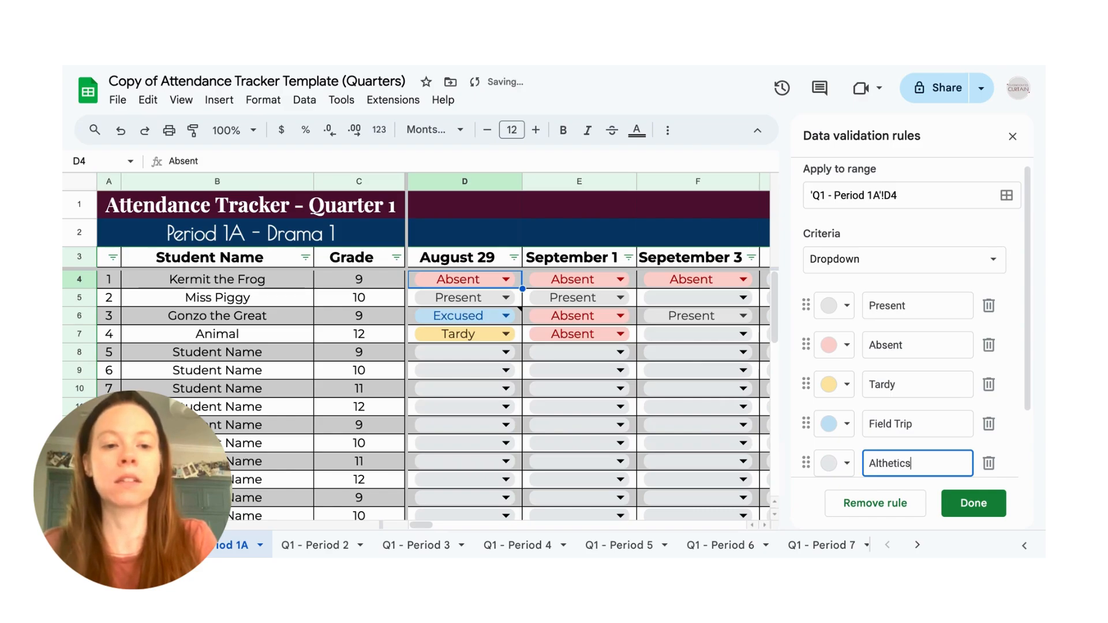
{"action": "type", "text": " Release"}
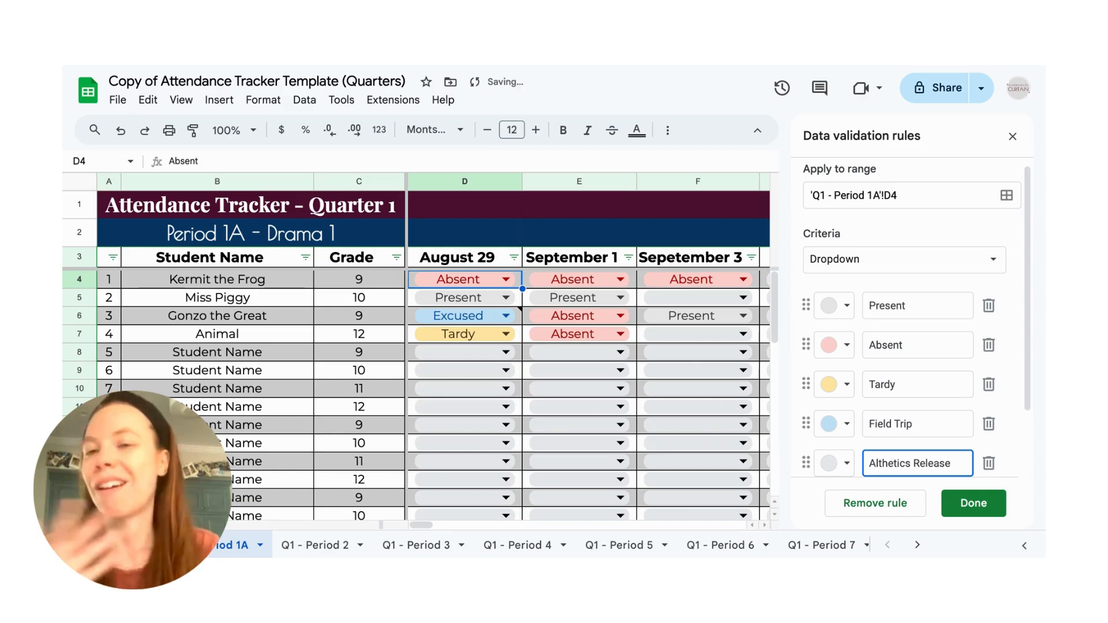
- Add a "Rehearsal" option in light green and apply the rule changes to all matching attendance dropdowns
{"action": "scroll", "coordinate": [909, 447], "scroll_direction": "down", "scroll_amount": 1}
{"action": "left_click", "coordinate": [880, 427]}
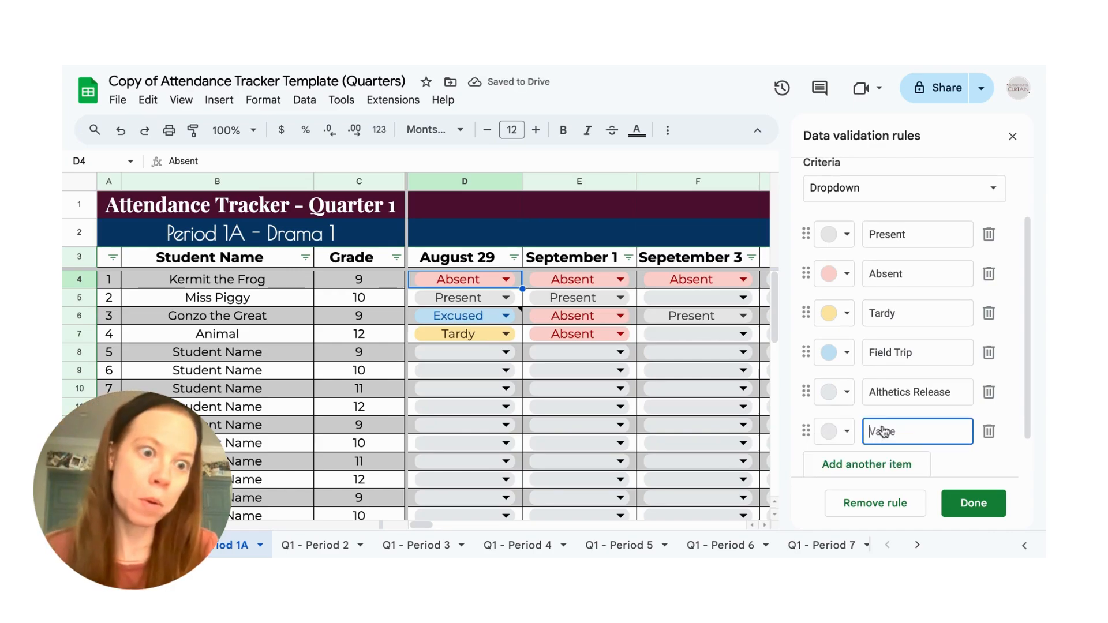
{"action": "type", "text": "Rehearsal"}
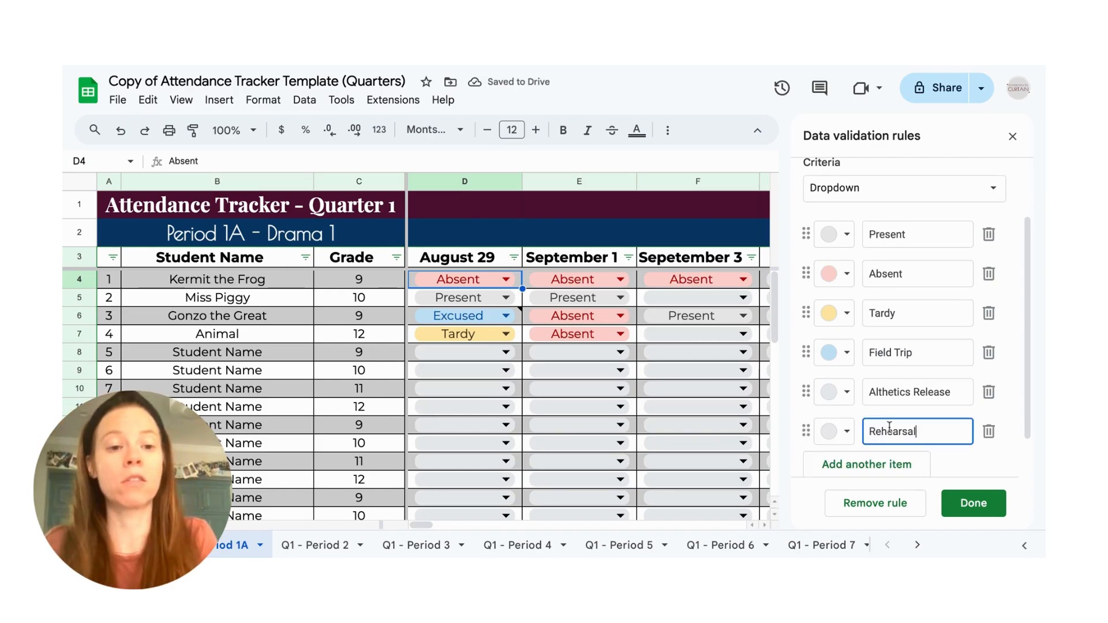
{"action": "left_click", "coordinate": [837, 430]}
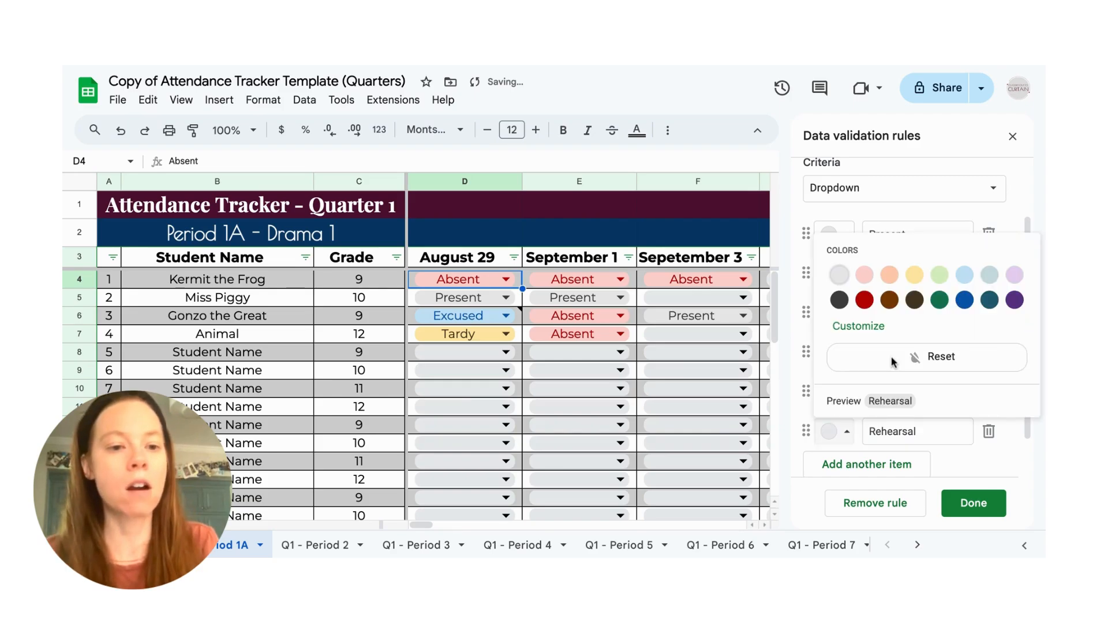
{"action": "left_click", "coordinate": [939, 275]}
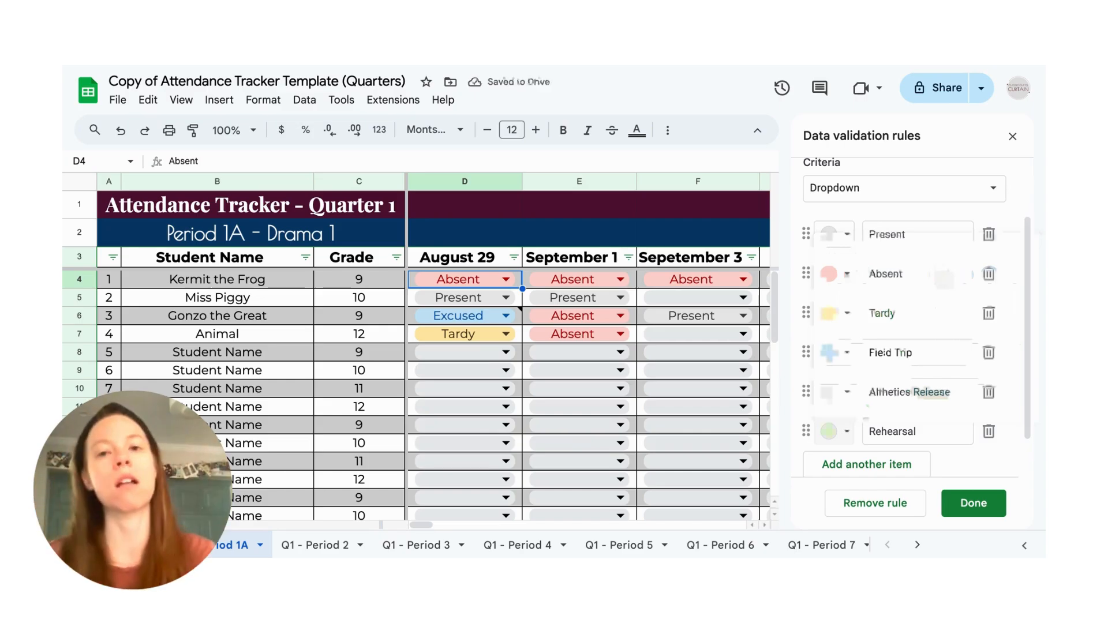
{"action": "left_click", "coordinate": [969, 505]}
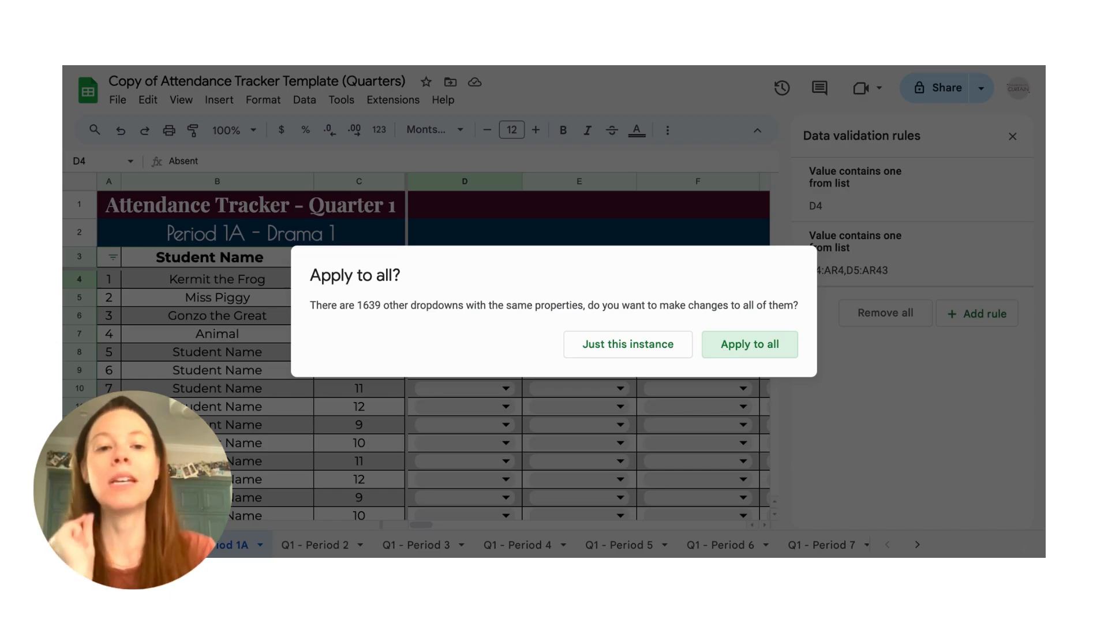
{"action": "left_click", "coordinate": [740, 349]}
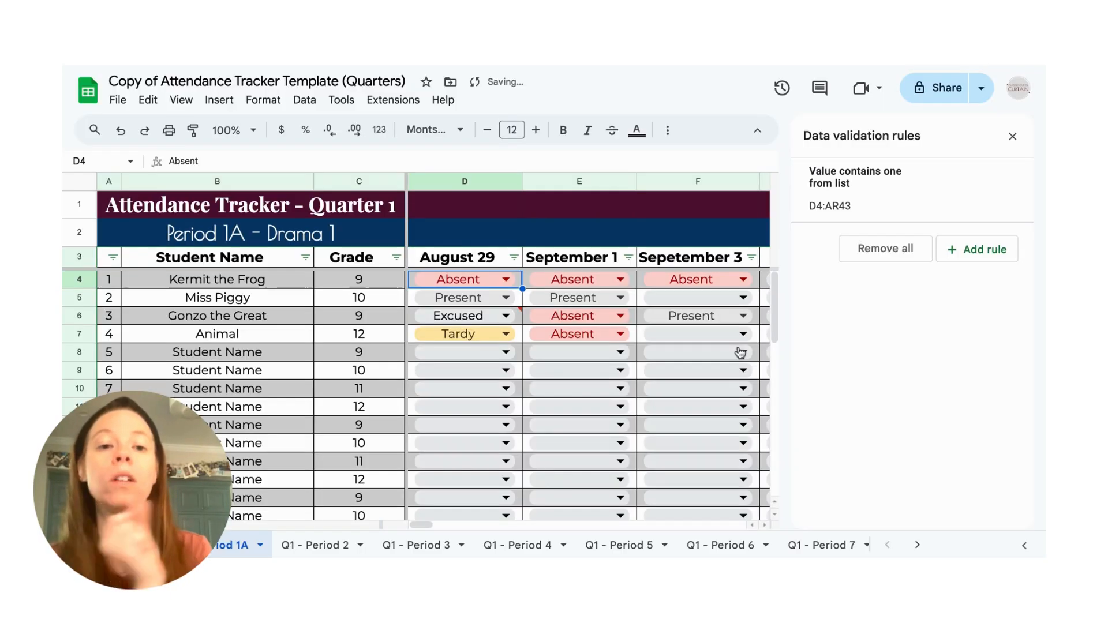
- For September 3, set Animal to Althetics Release, the student in row 8 to Rehearsal and the student in row 9 to Field Trip
{"action": "left_click", "coordinate": [722, 333]}
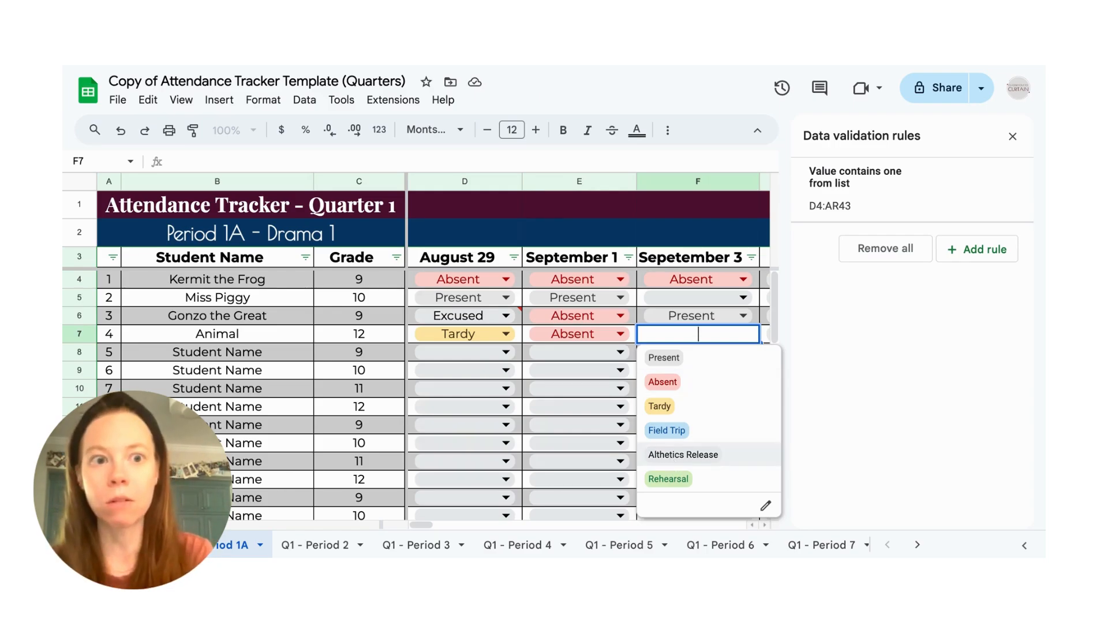
{"action": "key", "text": "Return"}
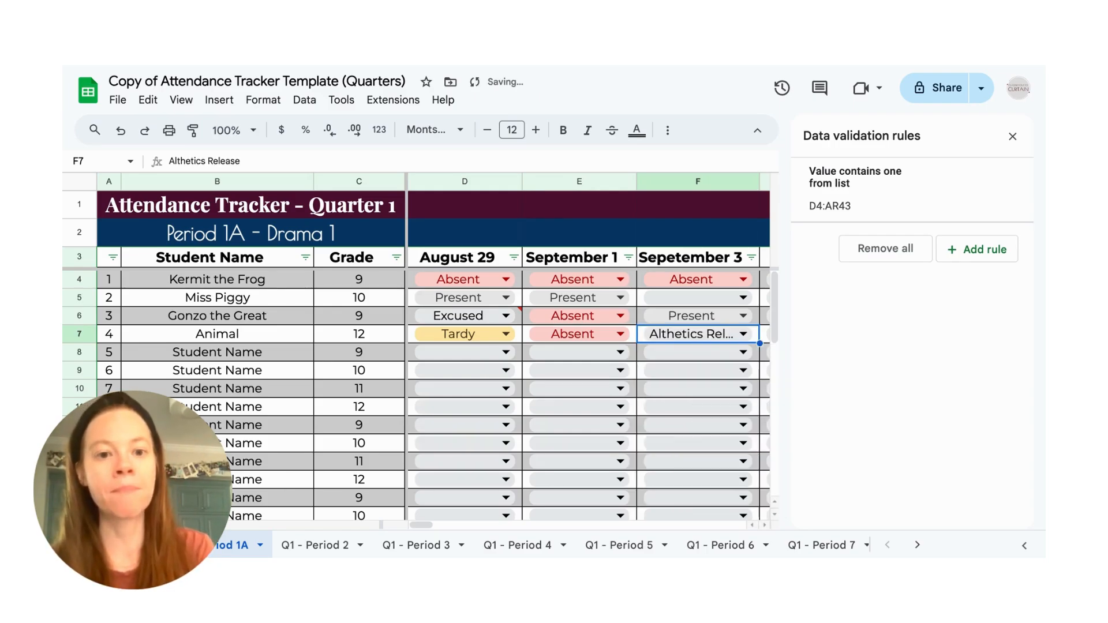
{"action": "left_click", "coordinate": [696, 352]}
{"action": "left_click", "coordinate": [692, 498]}
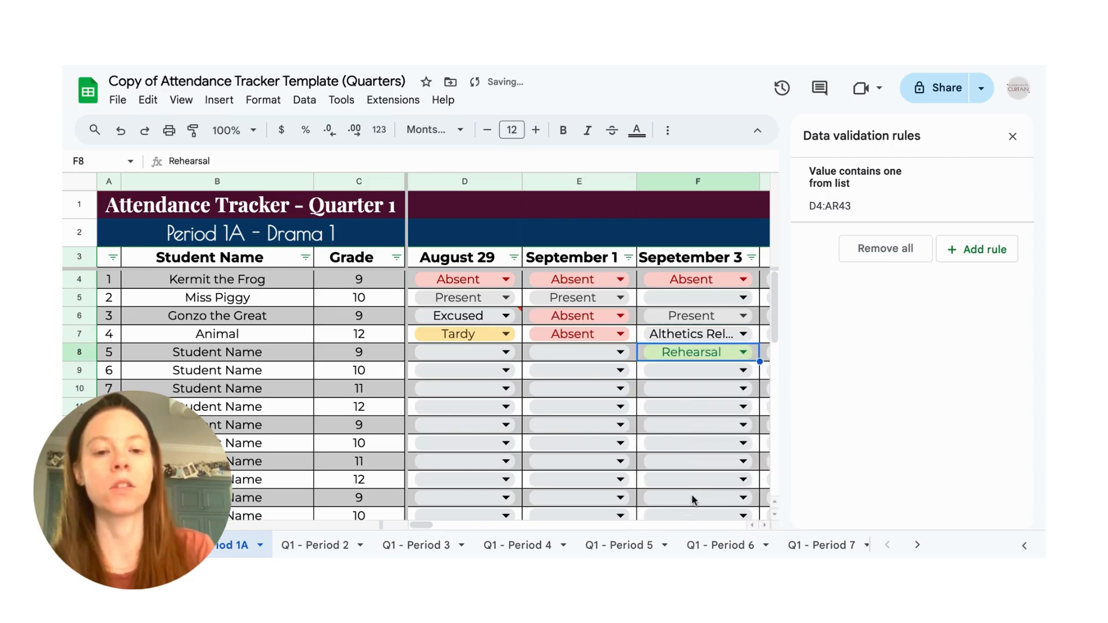
{"action": "left_click", "coordinate": [689, 370]}
{"action": "left_click", "coordinate": [667, 467]}
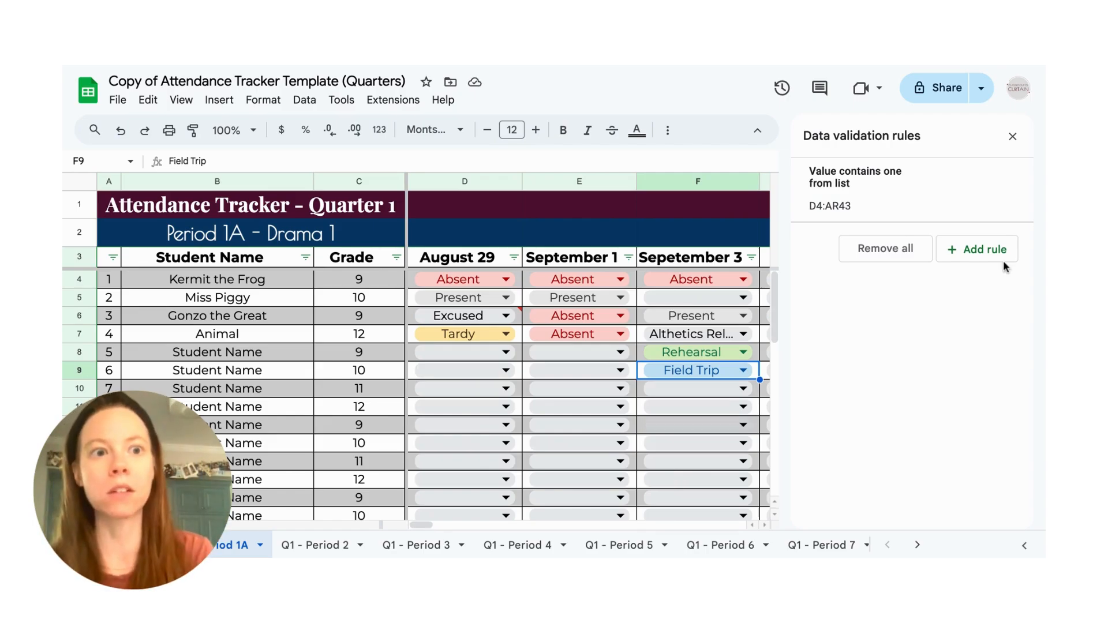
{"action": "left_click", "coordinate": [1012, 136]}
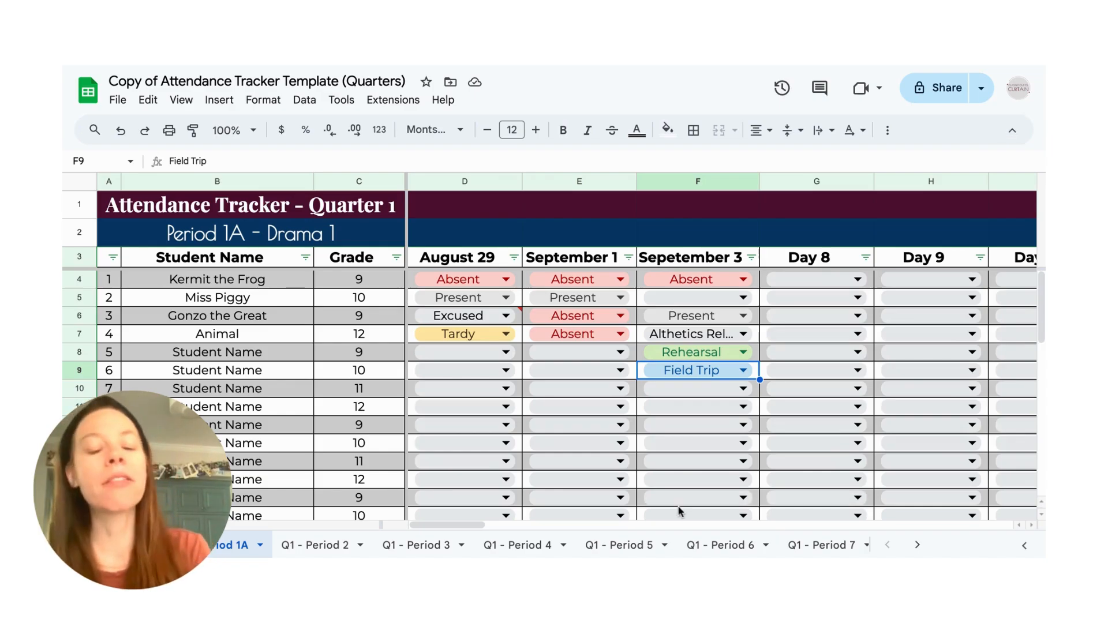
- Change the Absent Count column's conditional formatting rule so it applies to values greater than or equal to 5
{"action": "scroll", "coordinate": [677, 511], "scroll_direction": "right", "scroll_amount": 15}
{"action": "scroll", "coordinate": [992, 314], "scroll_direction": "right", "scroll_amount": 5}
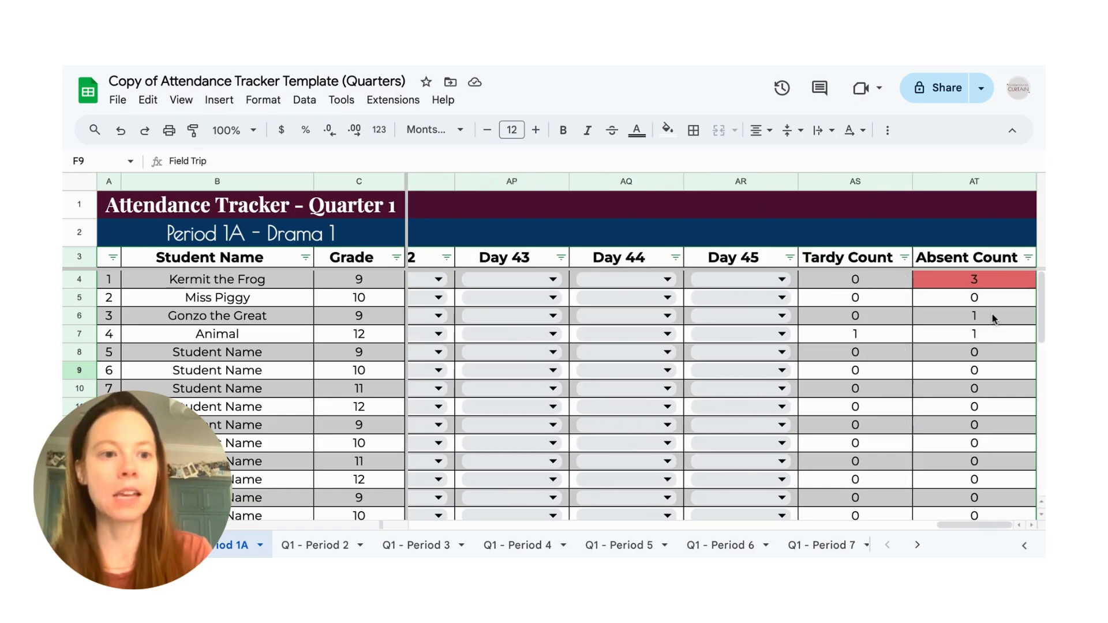
{"action": "left_click", "coordinate": [987, 279]}
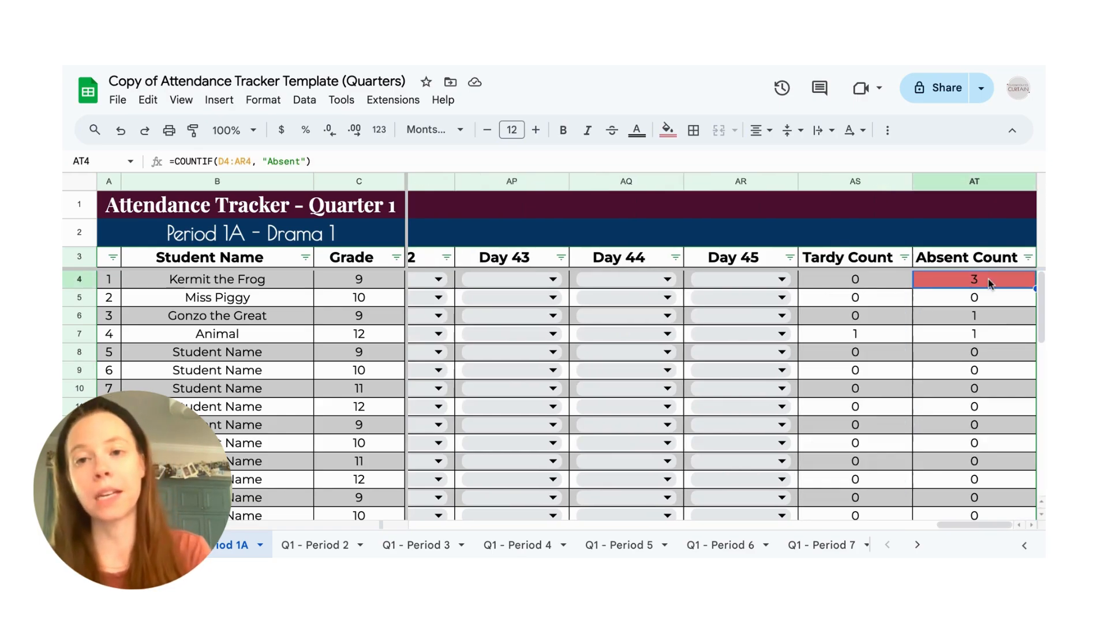
{"action": "left_click", "coordinate": [976, 183]}
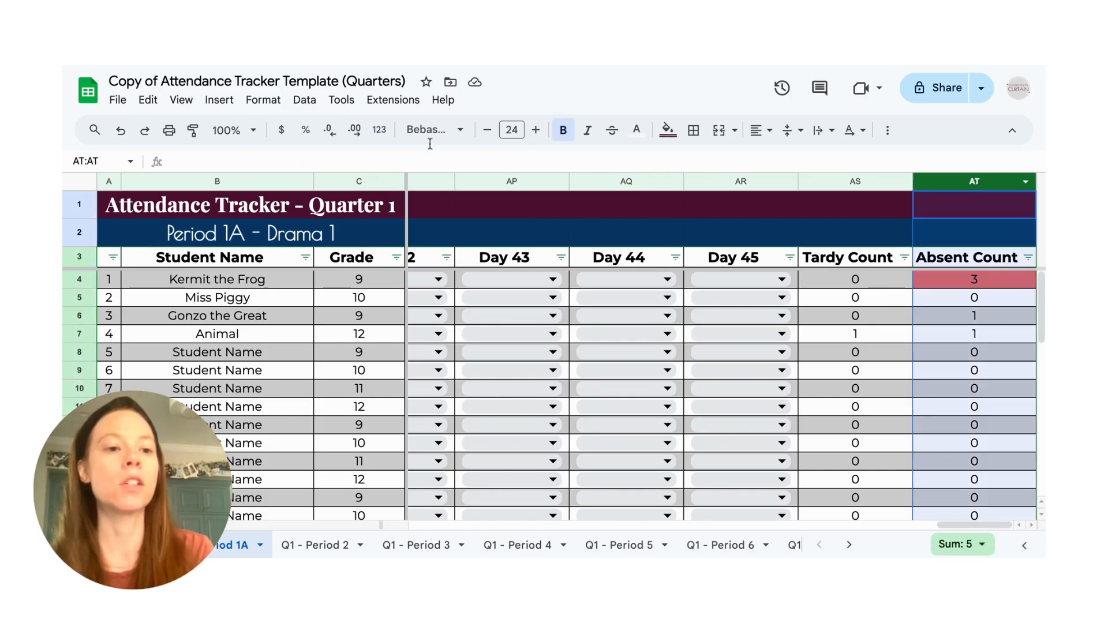
{"action": "left_click", "coordinate": [257, 104]}
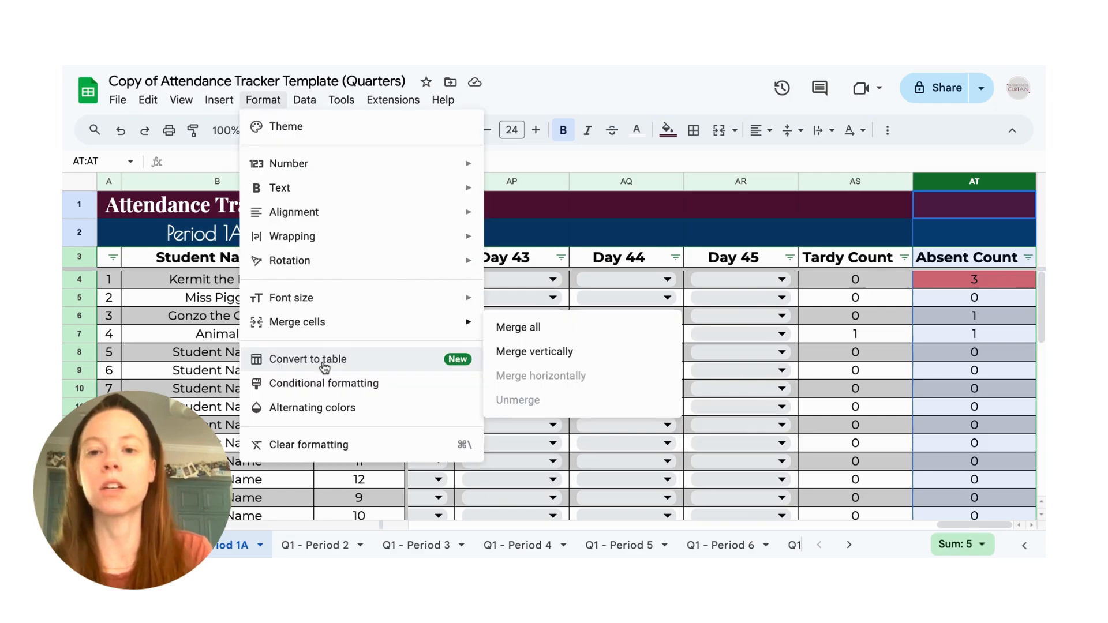
{"action": "left_click", "coordinate": [324, 383]}
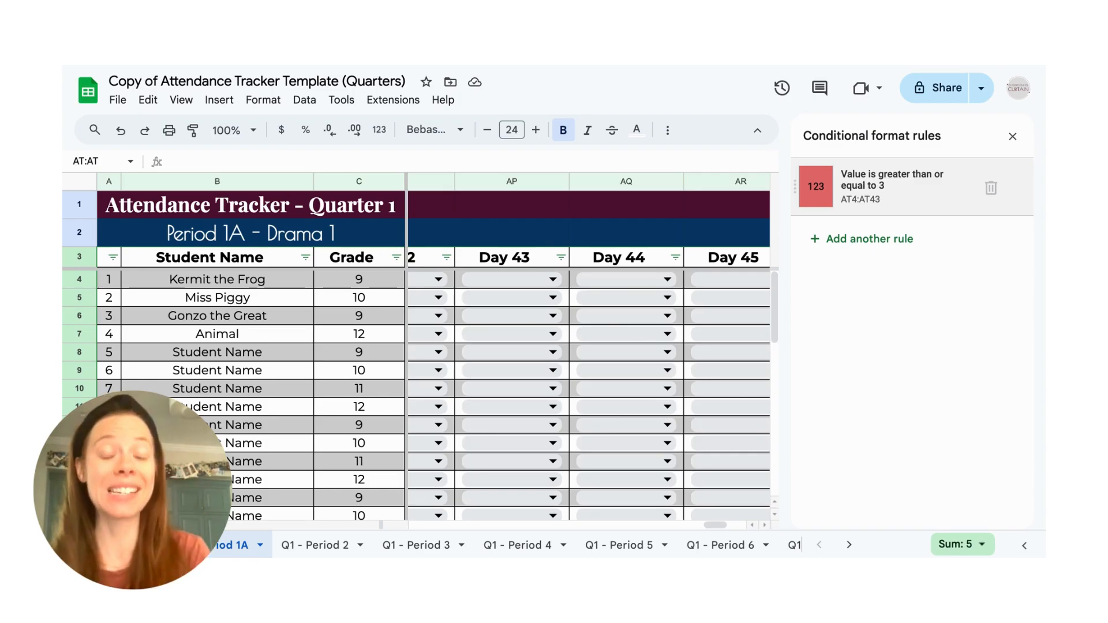
{"action": "left_click", "coordinate": [891, 185]}
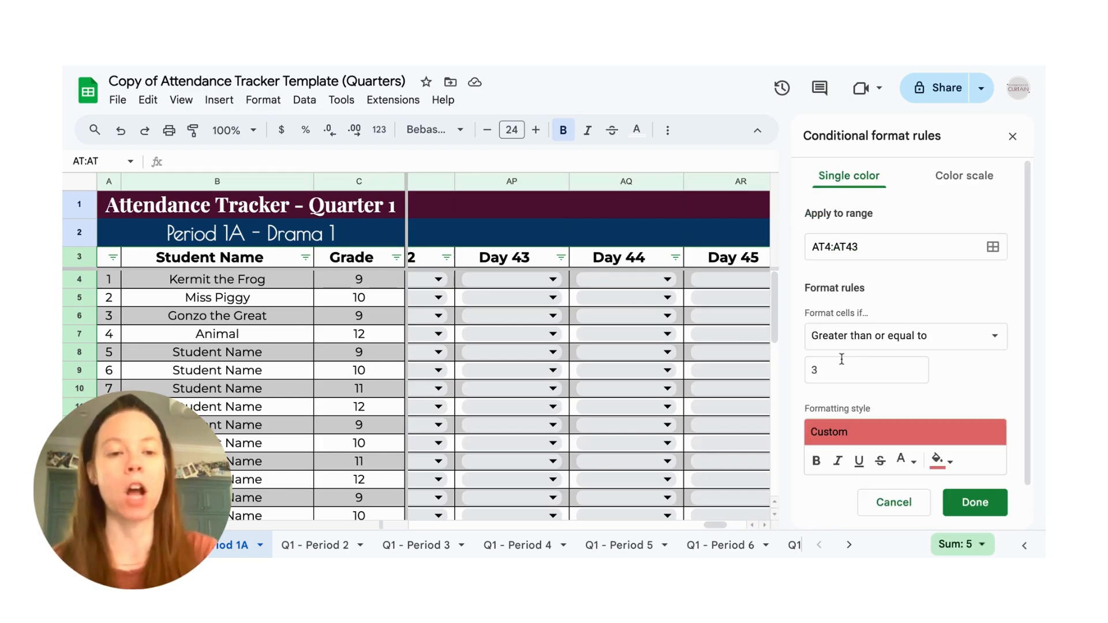
{"action": "left_click", "coordinate": [836, 367]}
{"action": "key", "text": "BackSpace"}
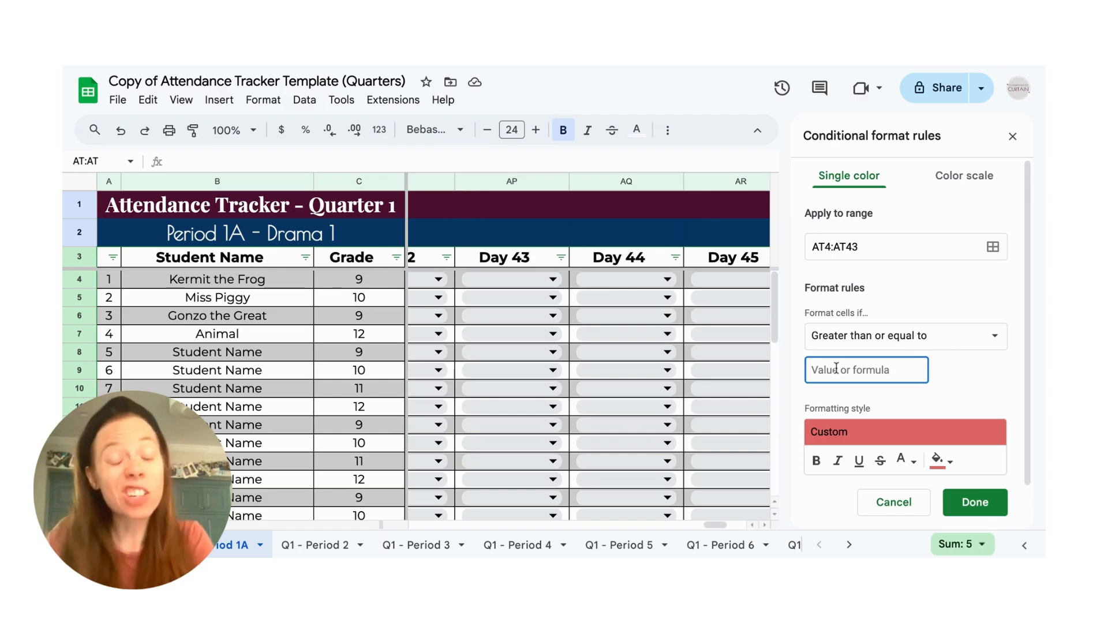
{"action": "type", "text": "5"}
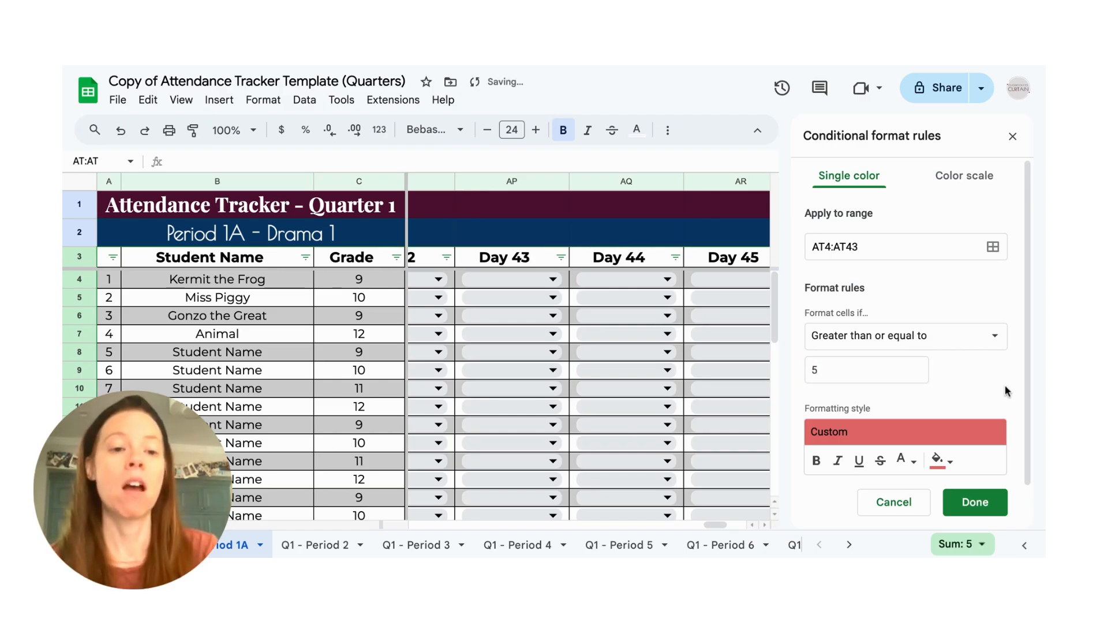
{"action": "left_click", "coordinate": [987, 504]}
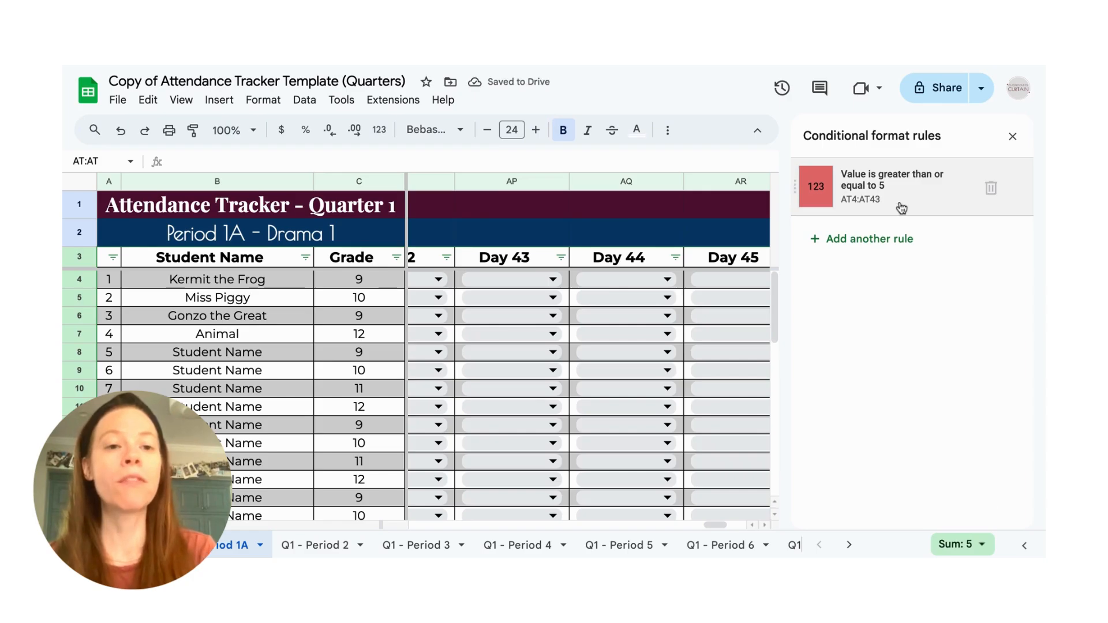
- Change the fill colour of the Absent Count conditional formatting rule to bright green and close the rules
{"action": "left_click", "coordinate": [914, 195]}
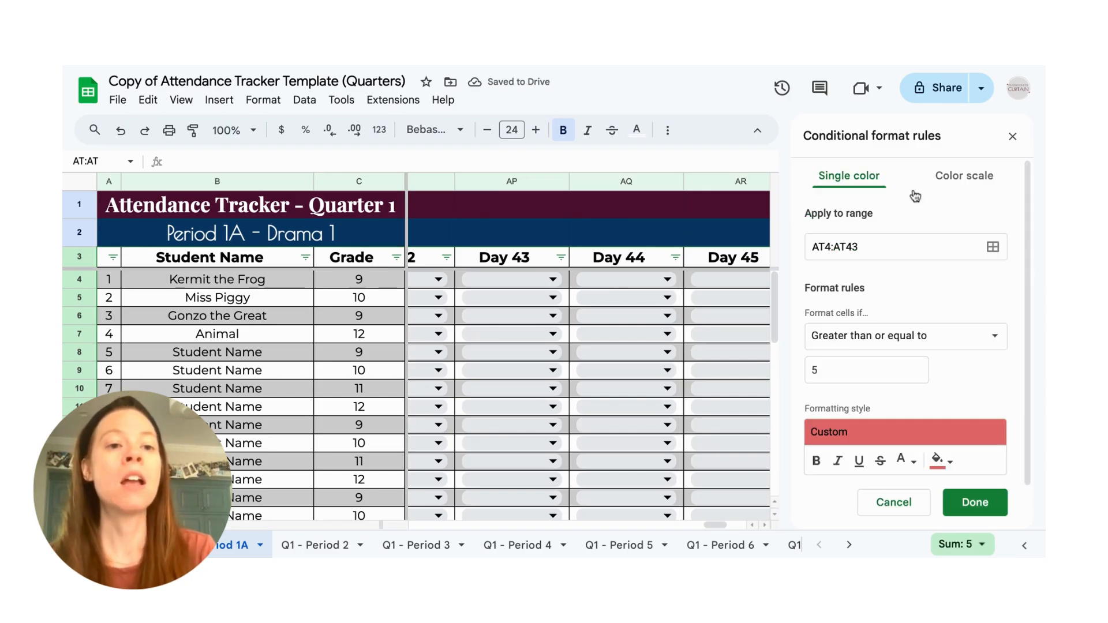
{"action": "scroll", "coordinate": [888, 453], "scroll_direction": "down", "scroll_amount": 2}
{"action": "left_click", "coordinate": [949, 416]}
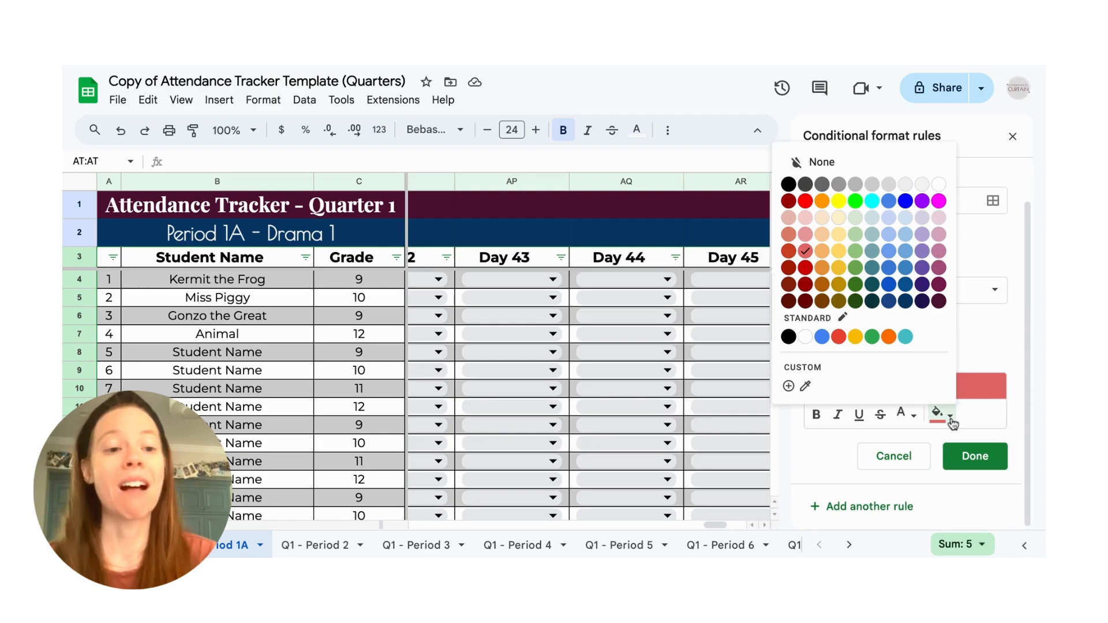
{"action": "left_click", "coordinate": [855, 202]}
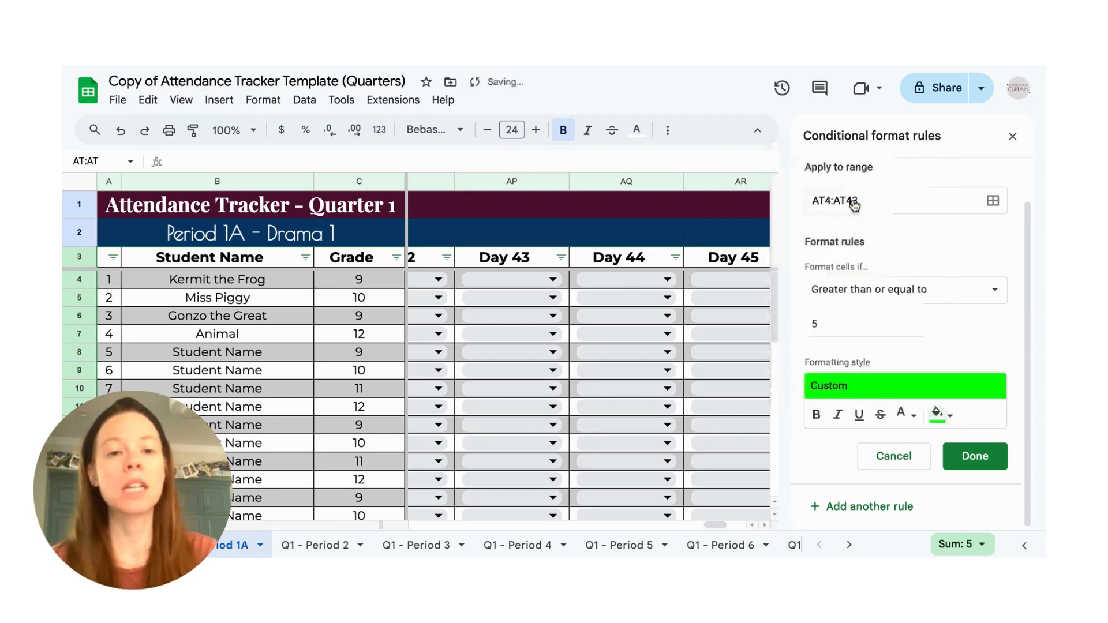
{"action": "left_click", "coordinate": [979, 458]}
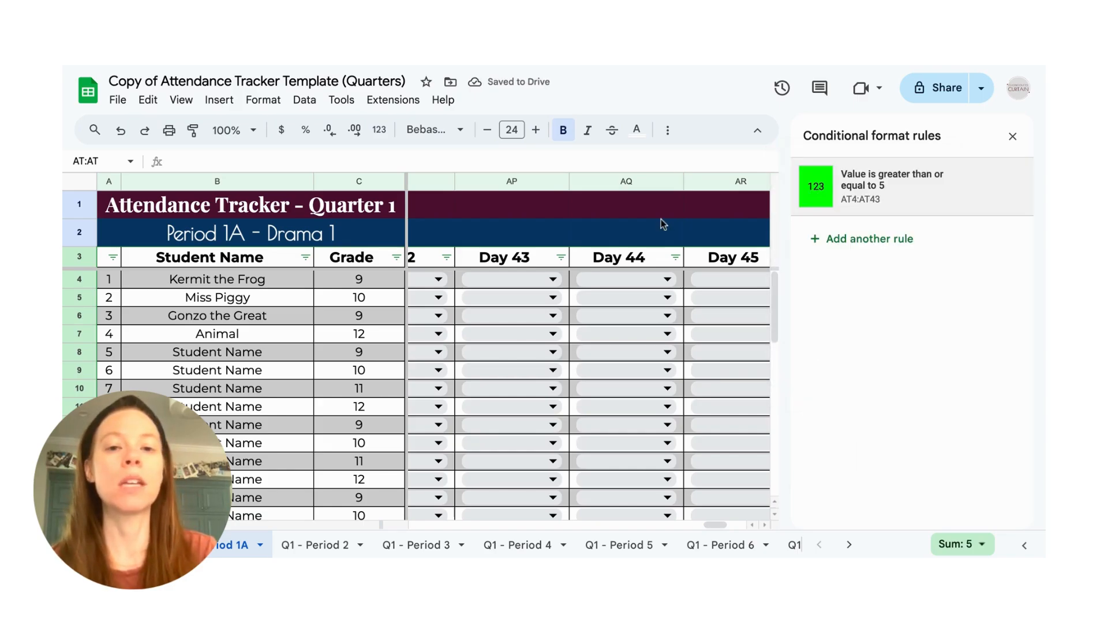
{"action": "left_click", "coordinate": [666, 239]}
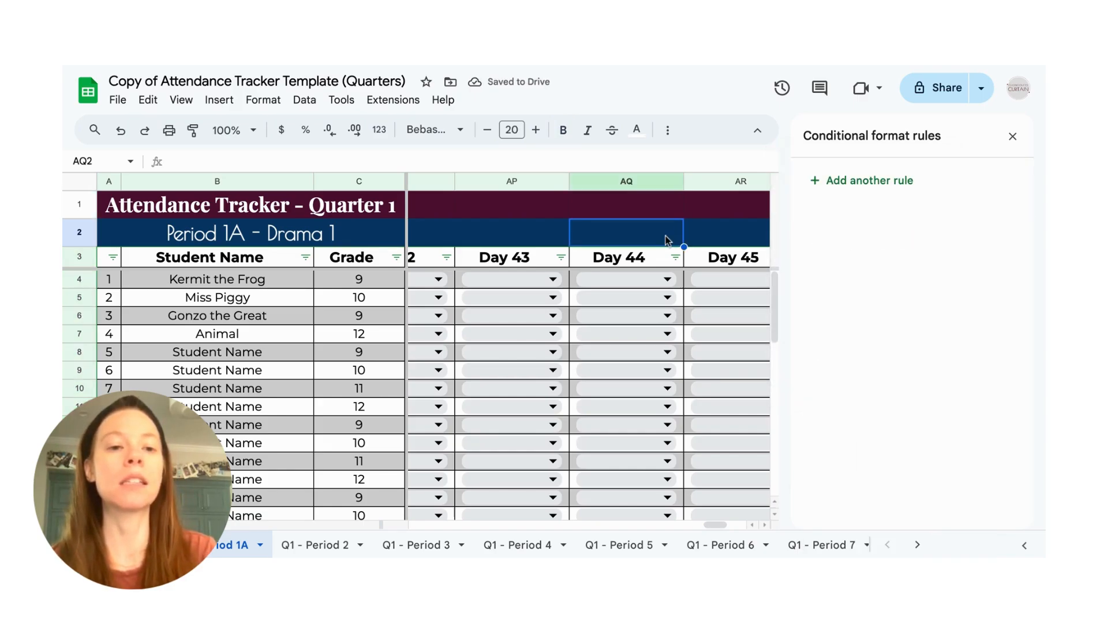
{"action": "left_click", "coordinate": [1012, 136]}
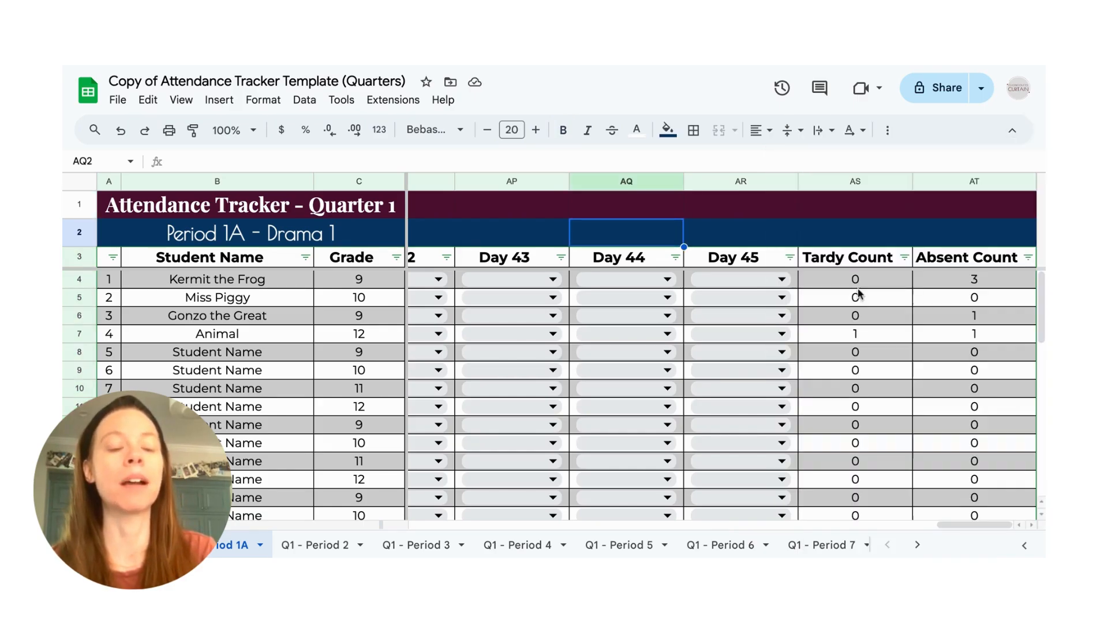
- Mark Kermit the Frog as Absent on Day 44 and Day 45 to test the Absent Count highlighting
{"action": "left_click", "coordinate": [585, 287]}
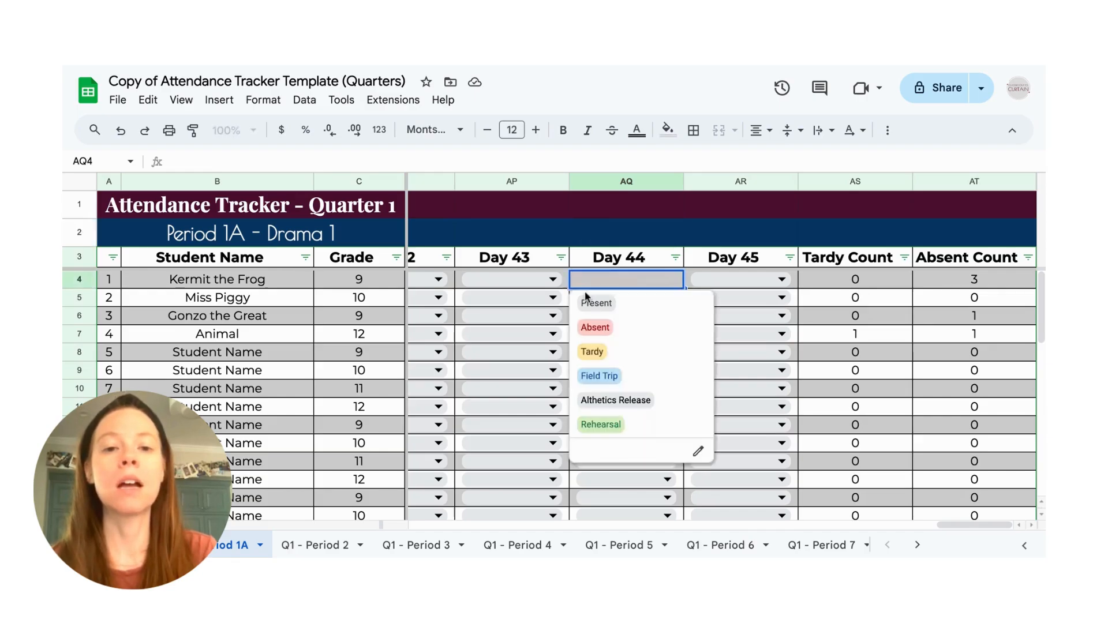
{"action": "left_click", "coordinate": [596, 328]}
{"action": "left_click", "coordinate": [710, 286]}
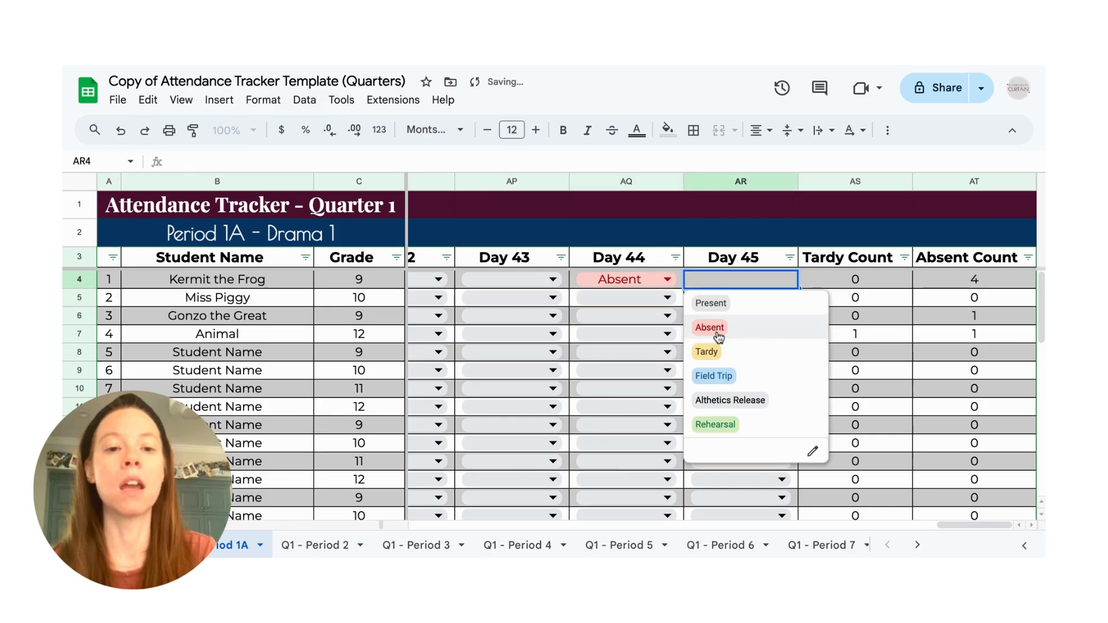
{"action": "left_click", "coordinate": [710, 327]}
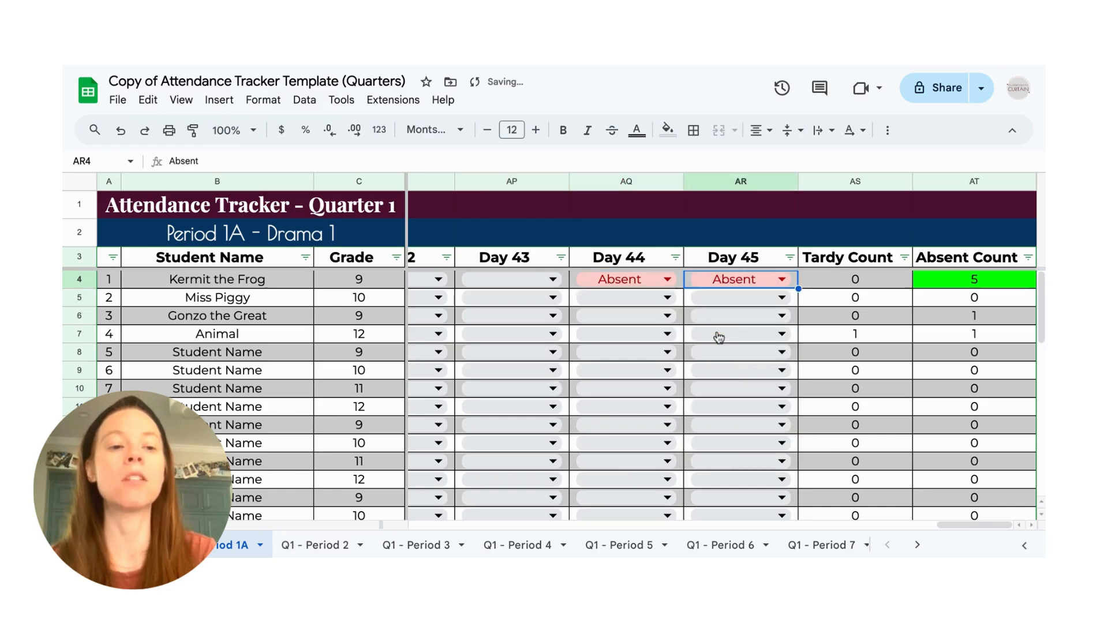
{"action": "left_click", "coordinate": [993, 287]}
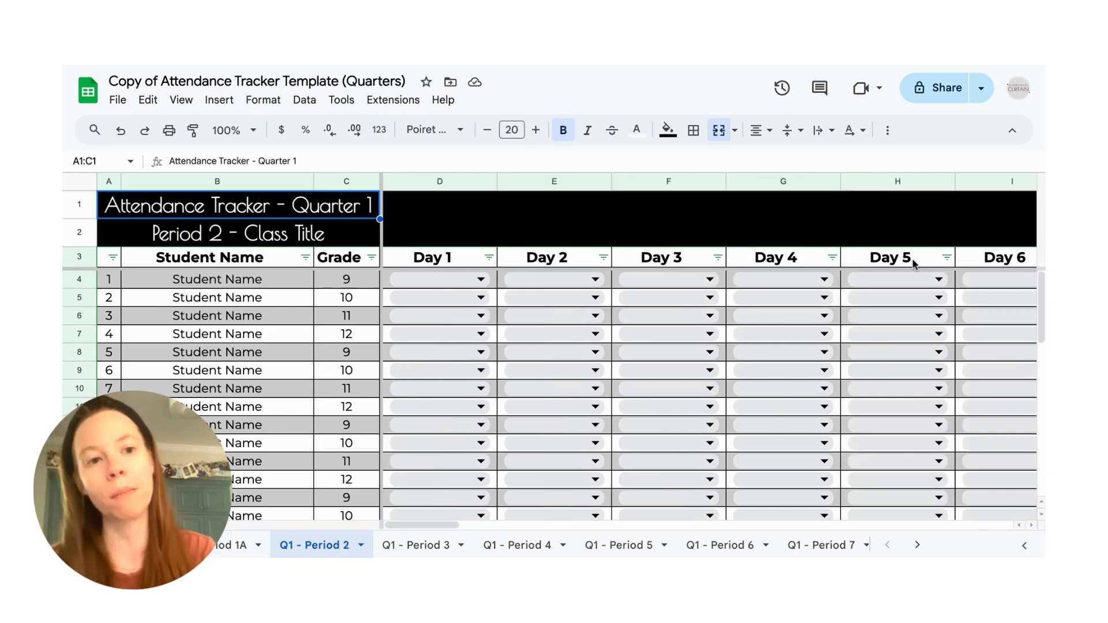
- Look over the day and count columns of the Q1 - Period 2 sheet and the sheets for the other quarters
{"action": "left_click", "coordinate": [625, 217]}
{"action": "scroll", "coordinate": [930, 247], "scroll_direction": "right", "scroll_amount": 10}
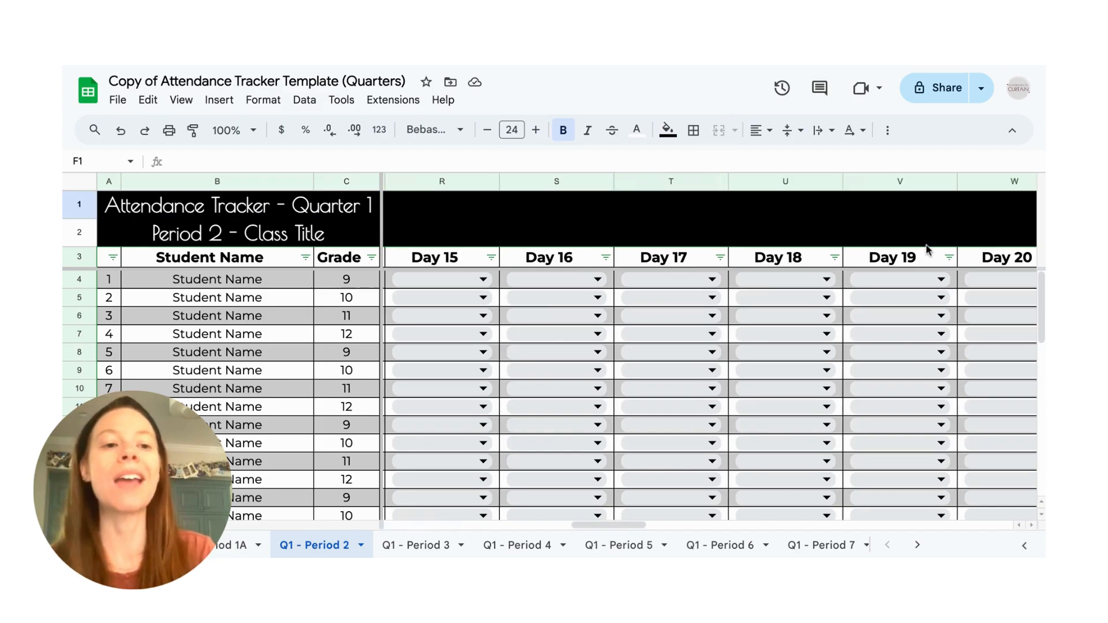
{"action": "scroll", "coordinate": [928, 248], "scroll_direction": "right", "scroll_amount": 20}
{"action": "scroll", "coordinate": [926, 248], "scroll_direction": "right", "scroll_amount": 3}
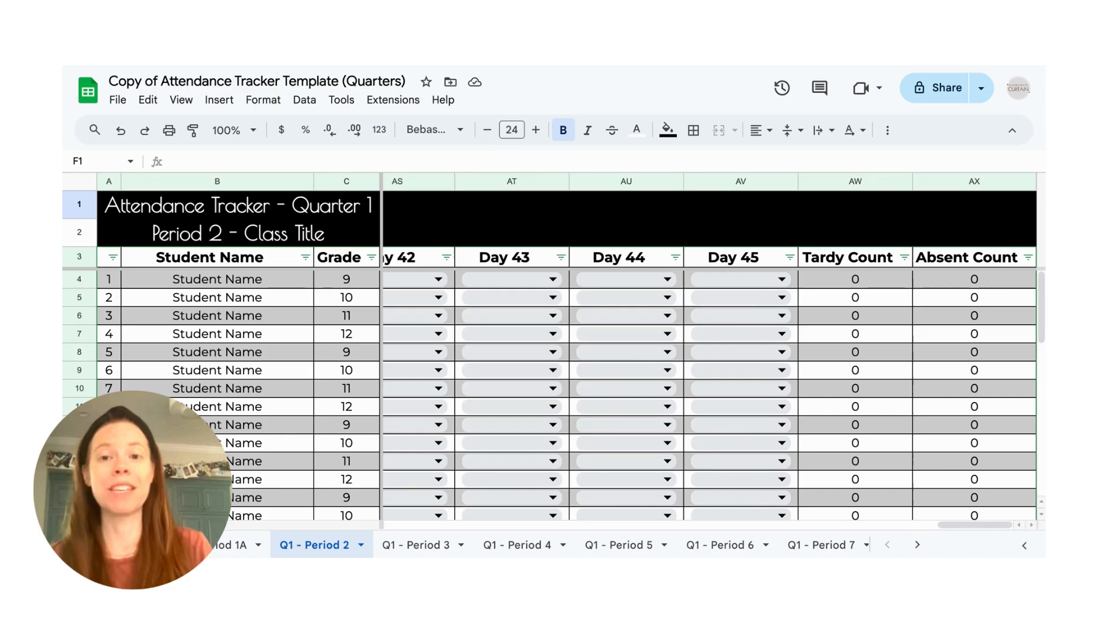
{"action": "scroll", "coordinate": [225, 339], "scroll_direction": "left", "scroll_amount": 15}
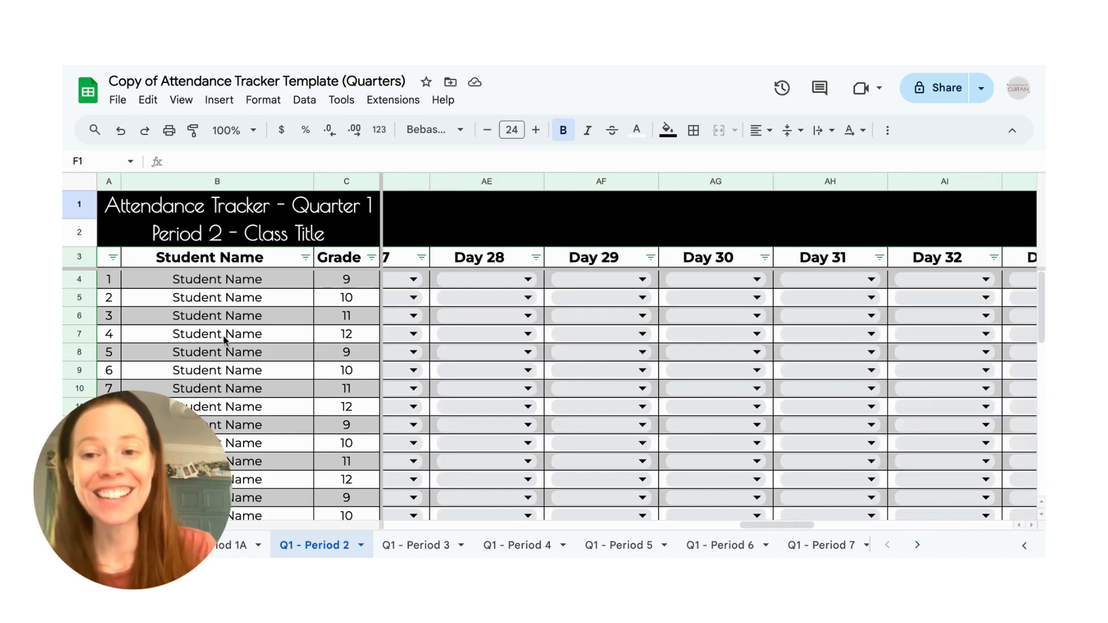
{"action": "left_click", "coordinate": [225, 339]}
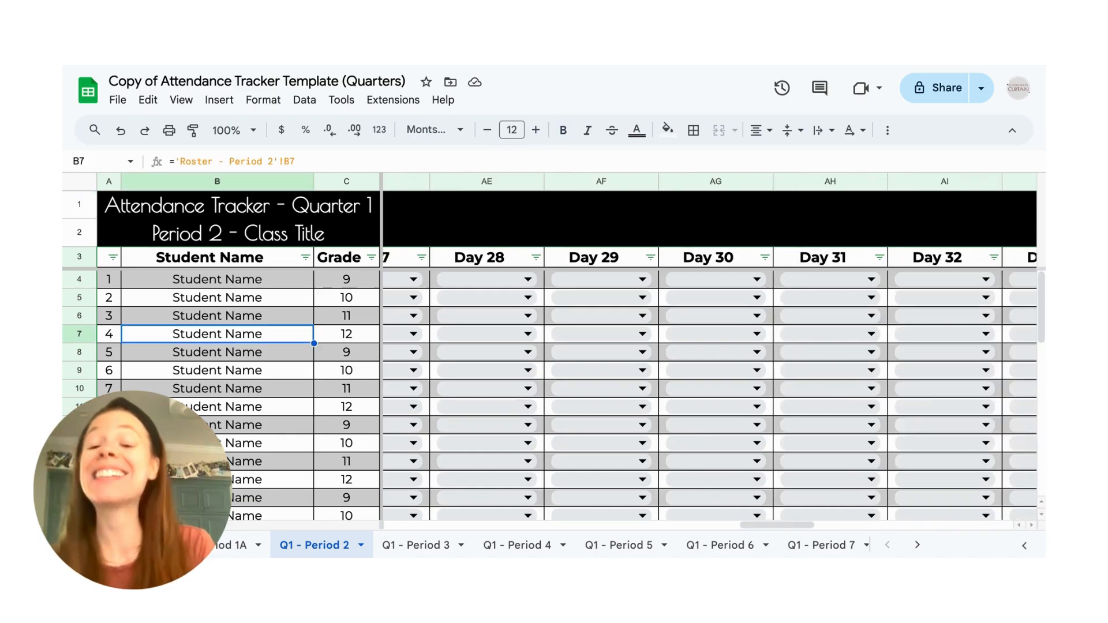
{"action": "scroll", "coordinate": [433, 538], "scroll_direction": "right", "scroll_amount": 5}
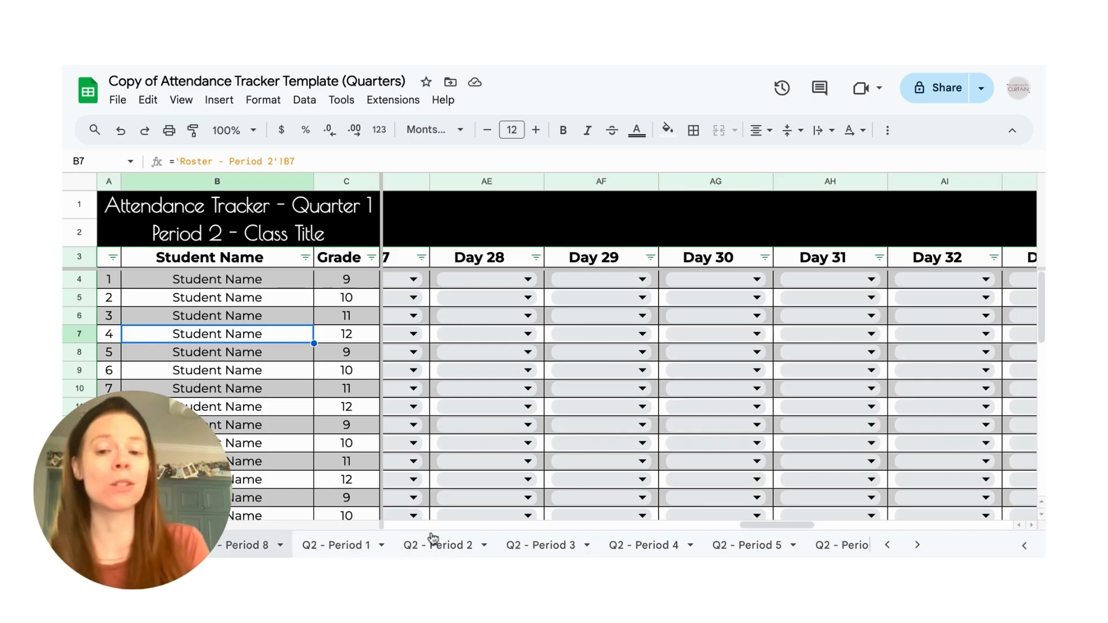
{"action": "scroll", "coordinate": [433, 538], "scroll_direction": "right", "scroll_amount": 5}
{"action": "scroll", "coordinate": [415, 545], "scroll_direction": "right", "scroll_amount": 2}
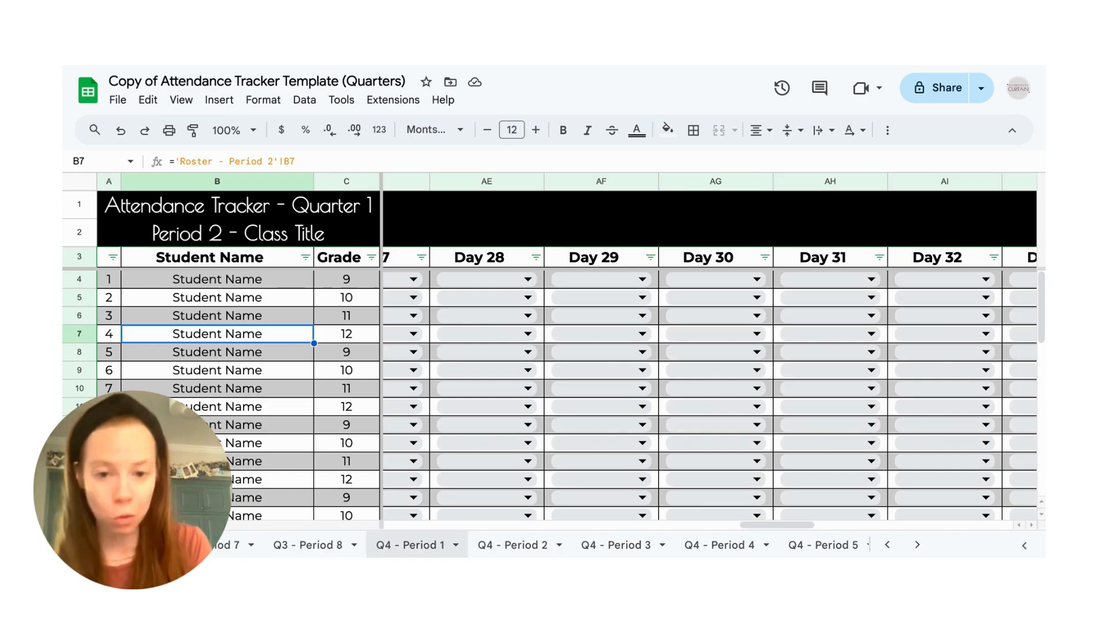
{"action": "left_click", "coordinate": [502, 224]}
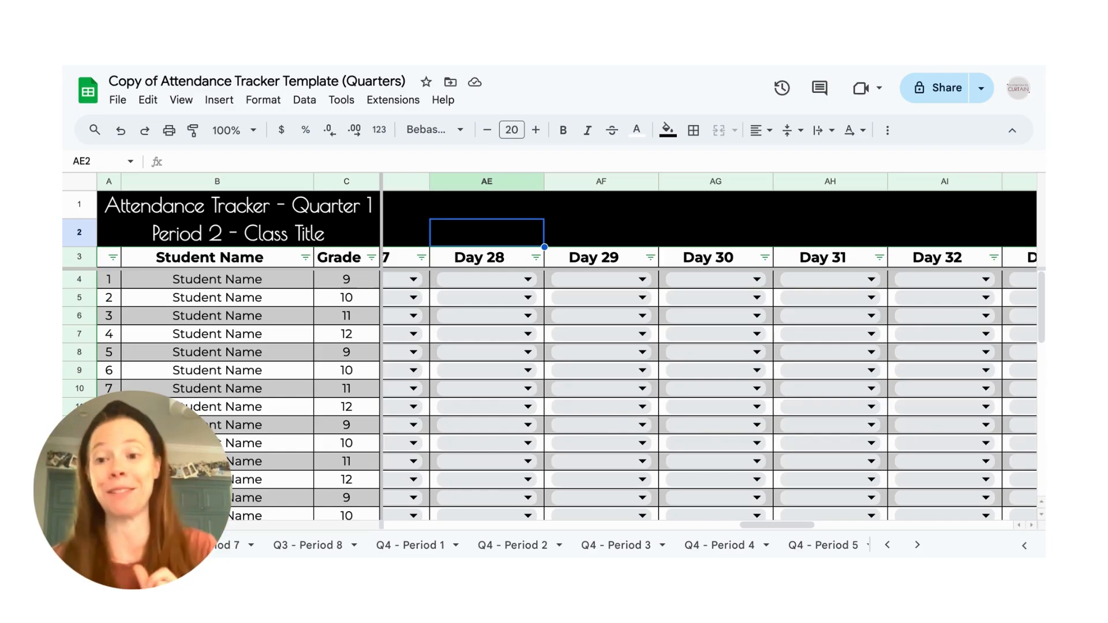
- Hide the Q1 - Period 2, Q1 - Period 3, Q1 - Period 4 and Q1 - Period 5 sheets
{"action": "scroll", "coordinate": [410, 551], "scroll_direction": "up", "scroll_amount": 5}
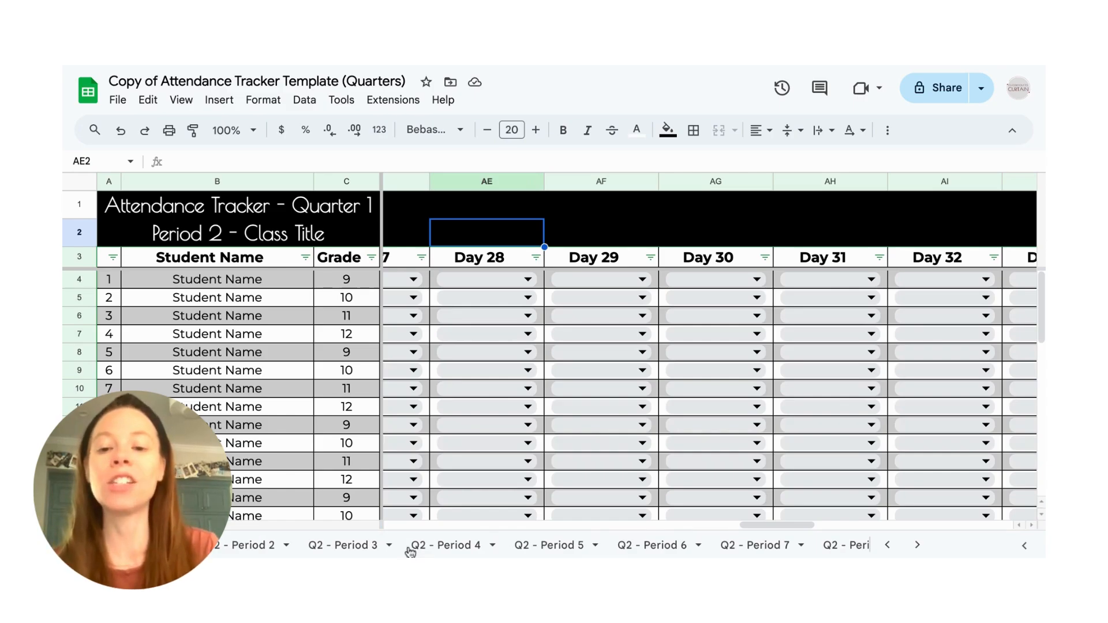
{"action": "scroll", "coordinate": [409, 551], "scroll_direction": "up", "scroll_amount": 5}
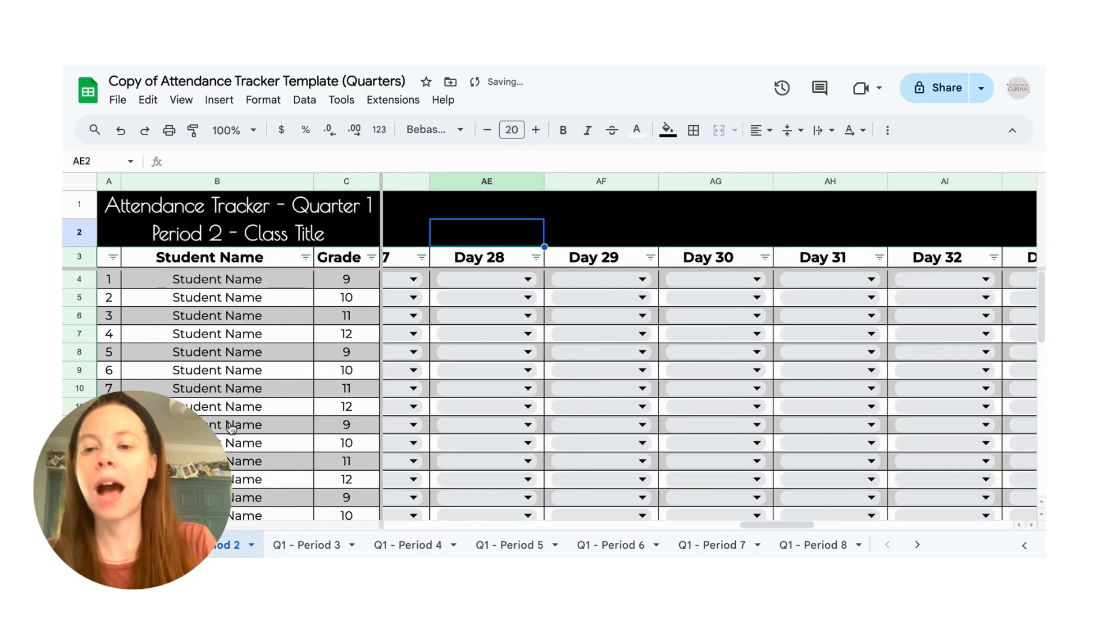
{"action": "right_click", "coordinate": [213, 549]}
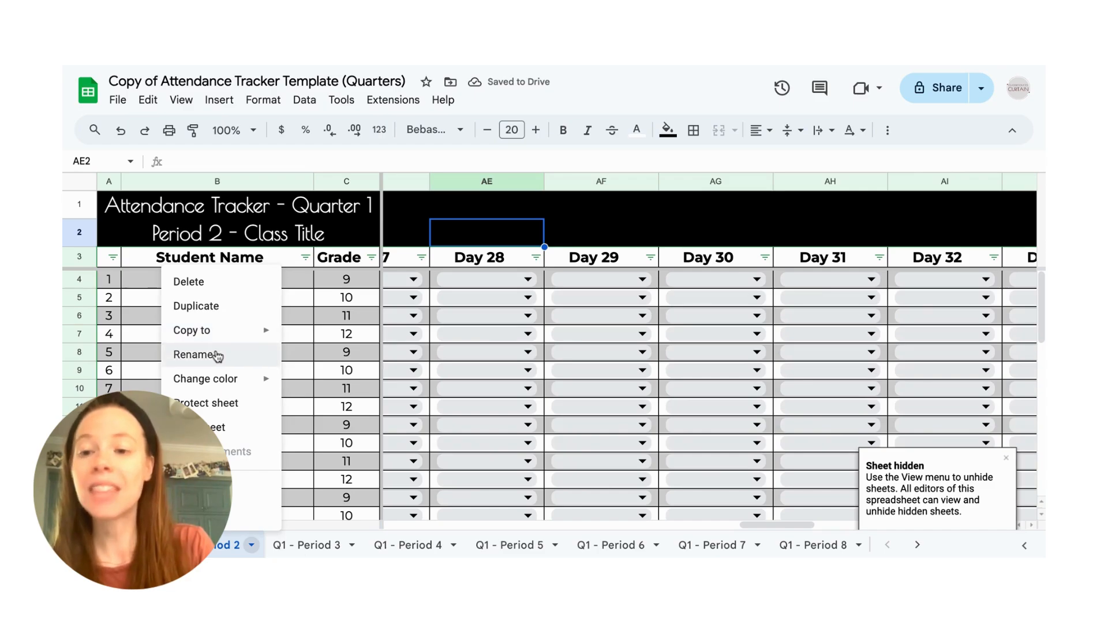
{"action": "left_click", "coordinate": [218, 428]}
{"action": "right_click", "coordinate": [211, 547]}
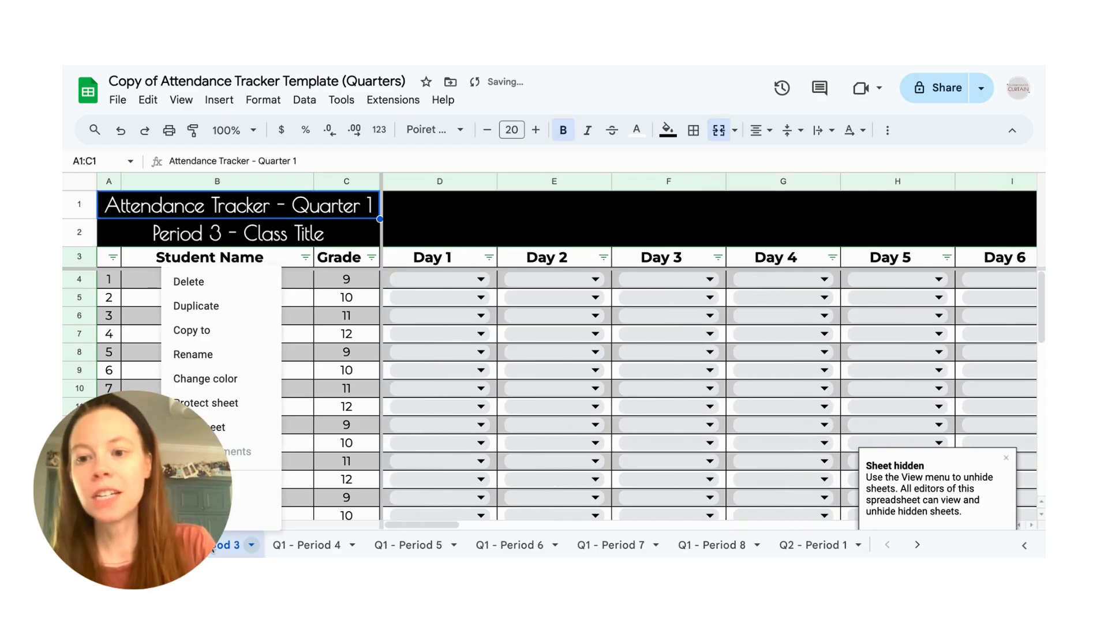
{"action": "left_click", "coordinate": [232, 427]}
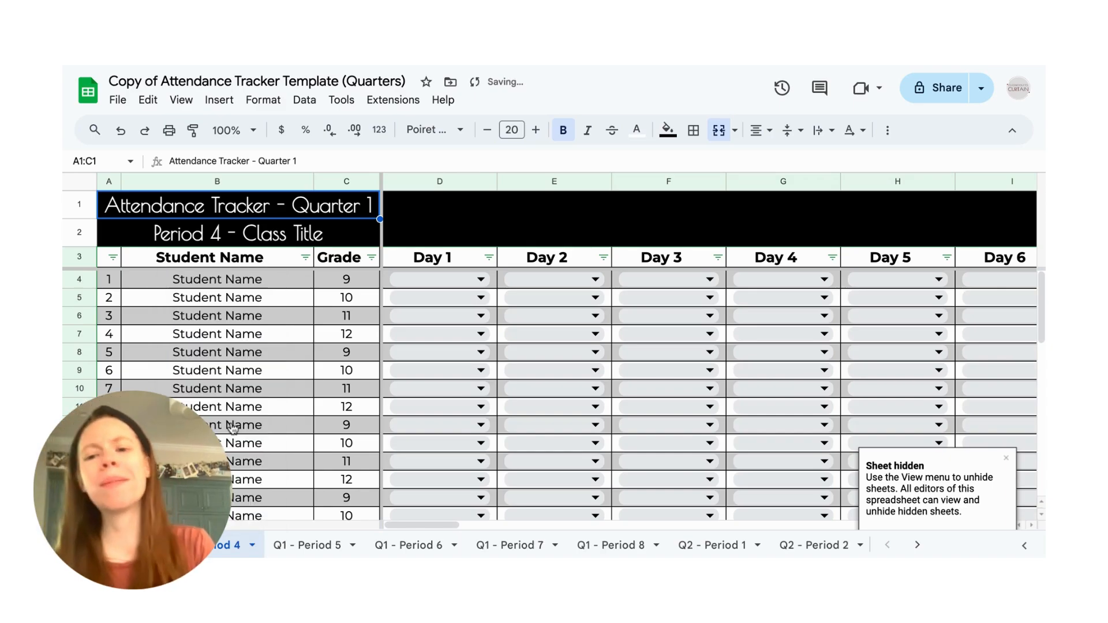
{"action": "right_click", "coordinate": [215, 548]}
{"action": "mouse_move", "coordinate": [221, 342]}
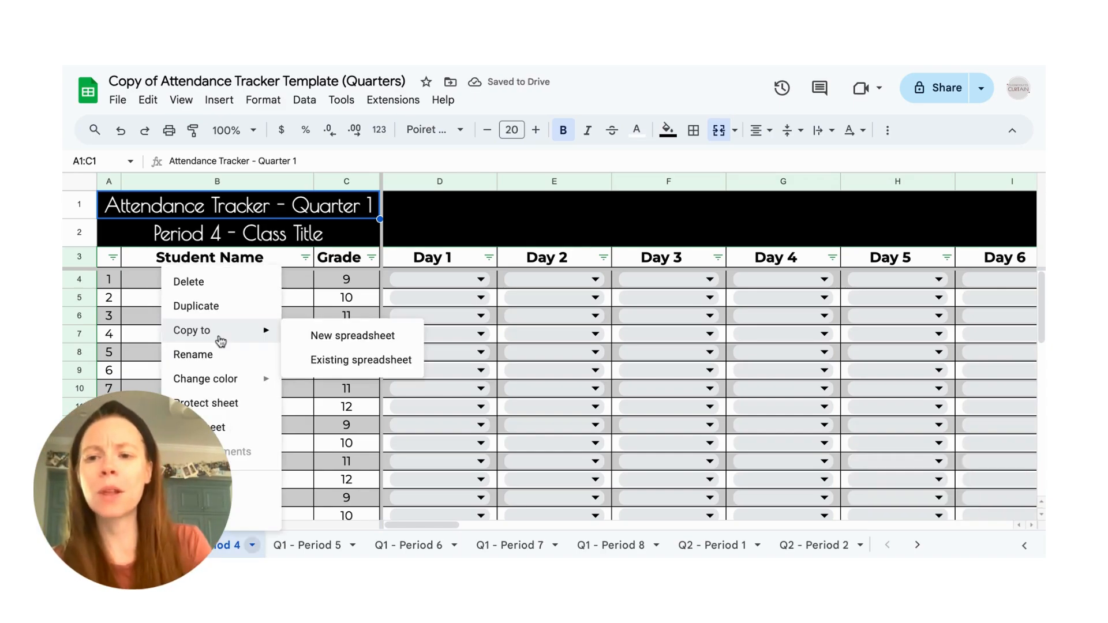
{"action": "left_click", "coordinate": [217, 427]}
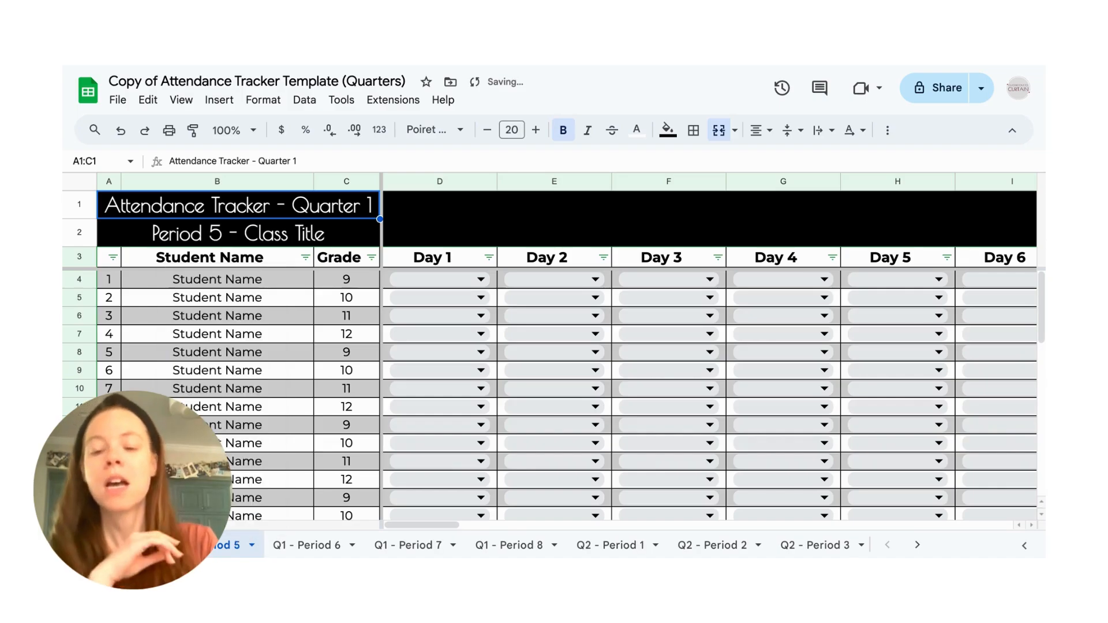
{"action": "left_click", "coordinate": [251, 544]}
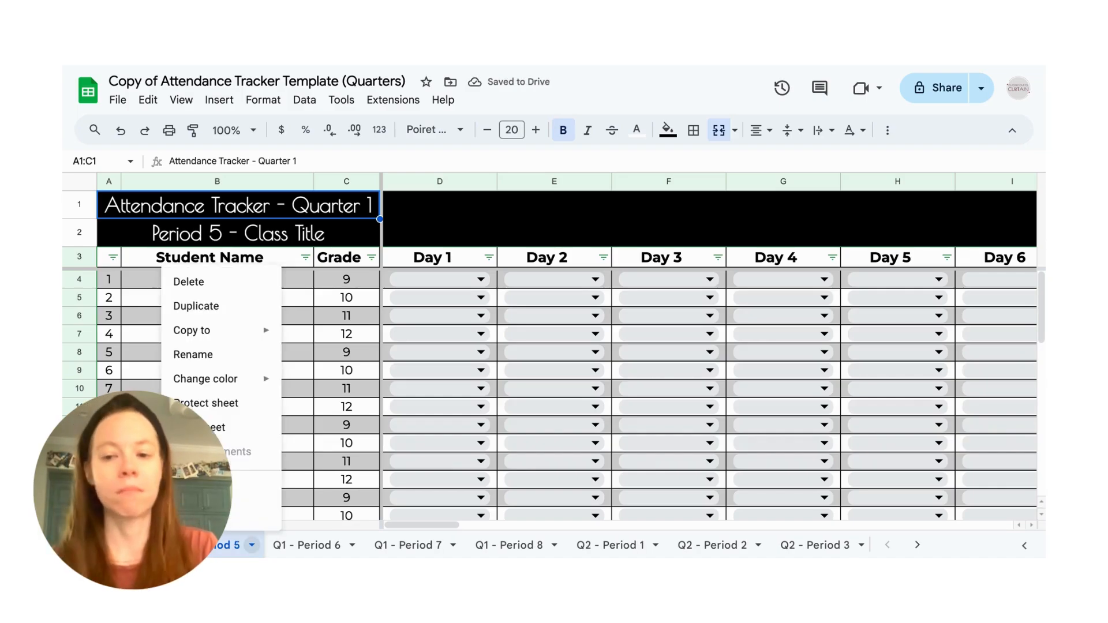
{"action": "left_click", "coordinate": [218, 427]}
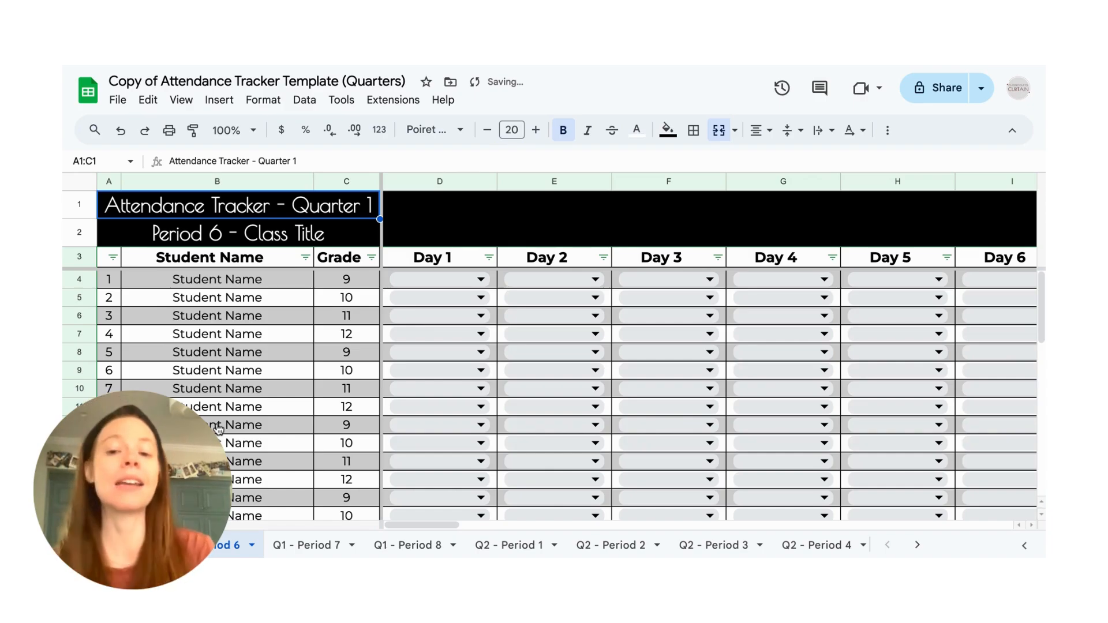
- Unhide the Q1 - Period 1A sheet from the list of all sheets and look over its last day and count columns
{"action": "left_click", "coordinate": [139, 545]}
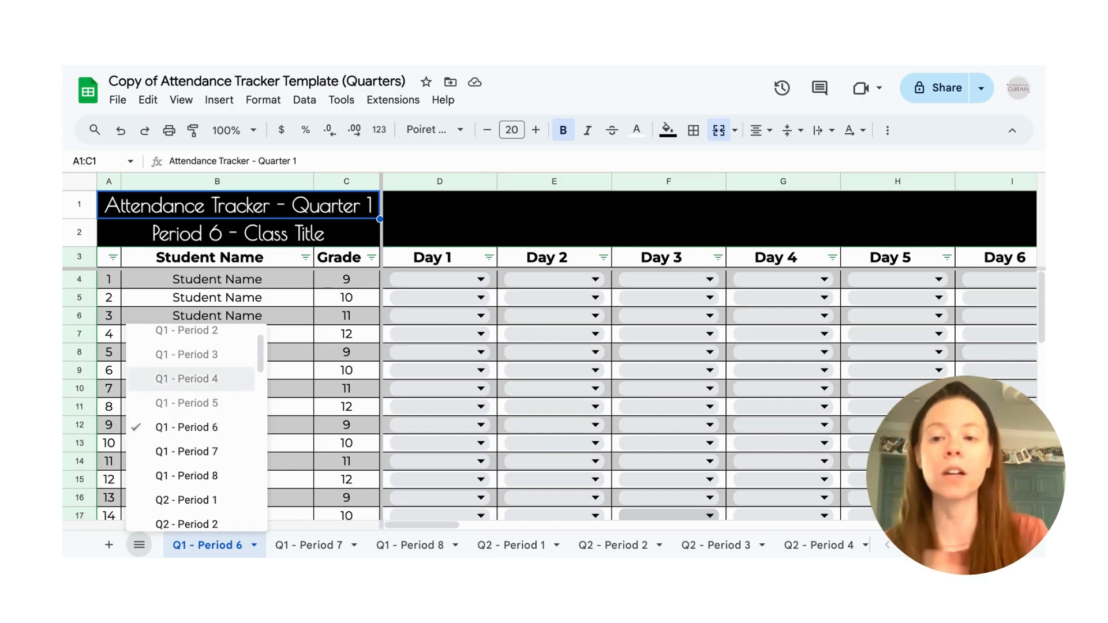
{"action": "scroll", "coordinate": [191, 384], "scroll_direction": "up", "scroll_amount": 1}
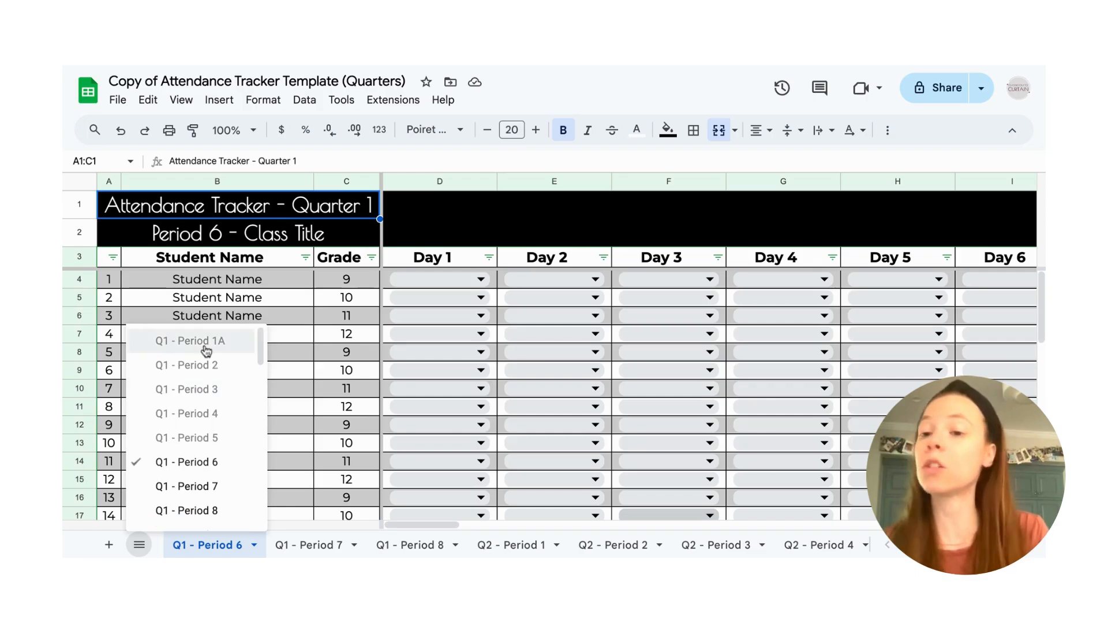
{"action": "left_click", "coordinate": [153, 541]}
{"action": "left_click", "coordinate": [139, 534]}
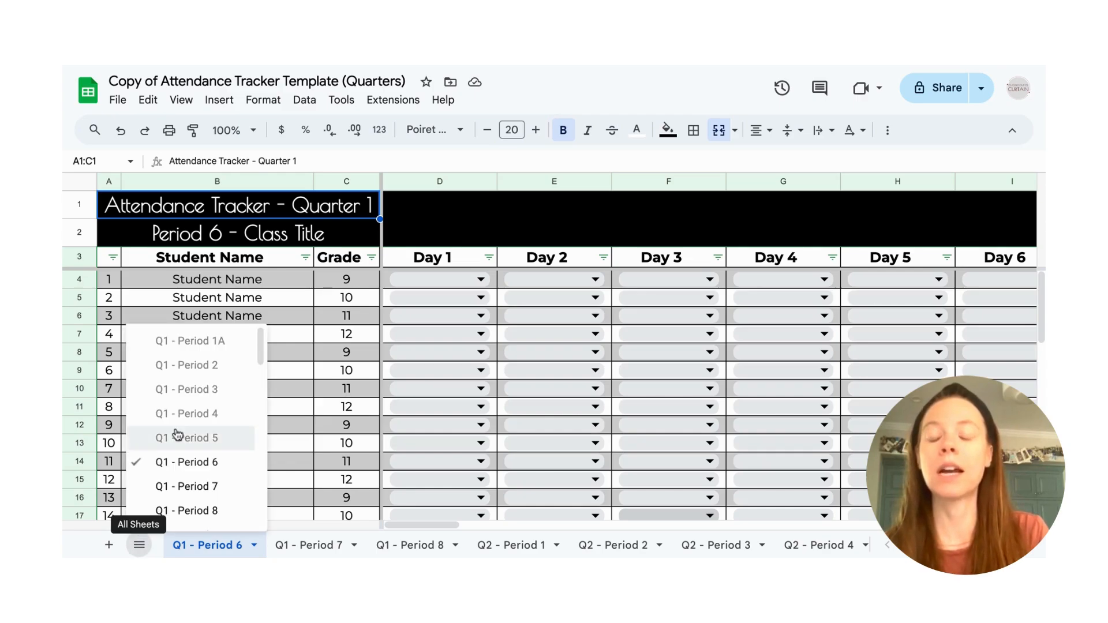
{"action": "left_click", "coordinate": [183, 344]}
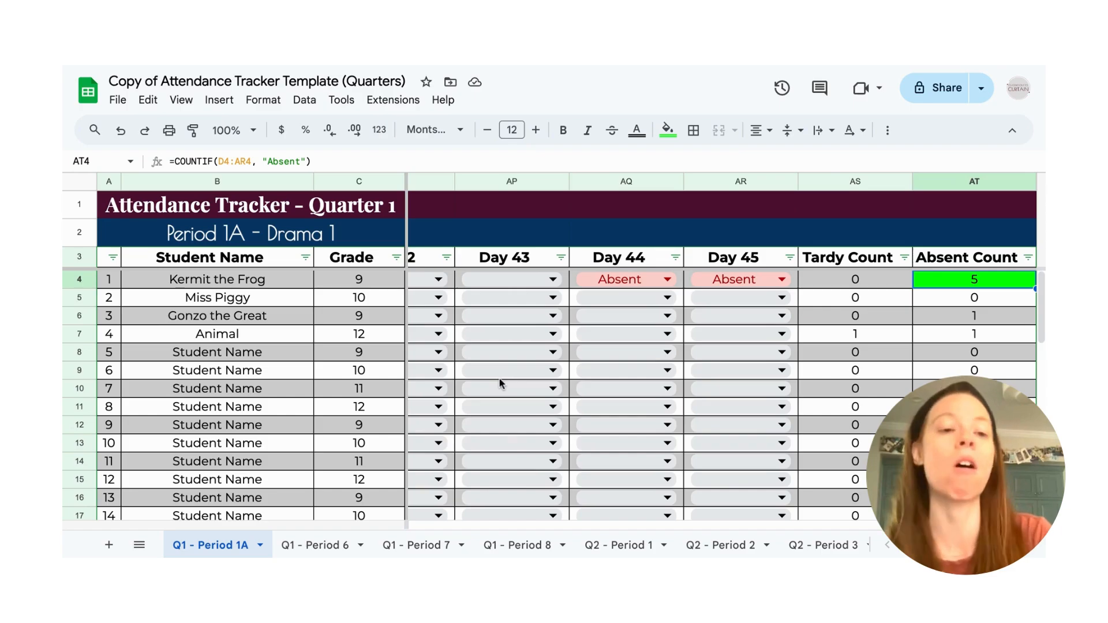
{"action": "scroll", "coordinate": [500, 384], "scroll_direction": "left", "scroll_amount": 6}
{"action": "scroll", "coordinate": [500, 384], "scroll_direction": "right", "scroll_amount": 4}
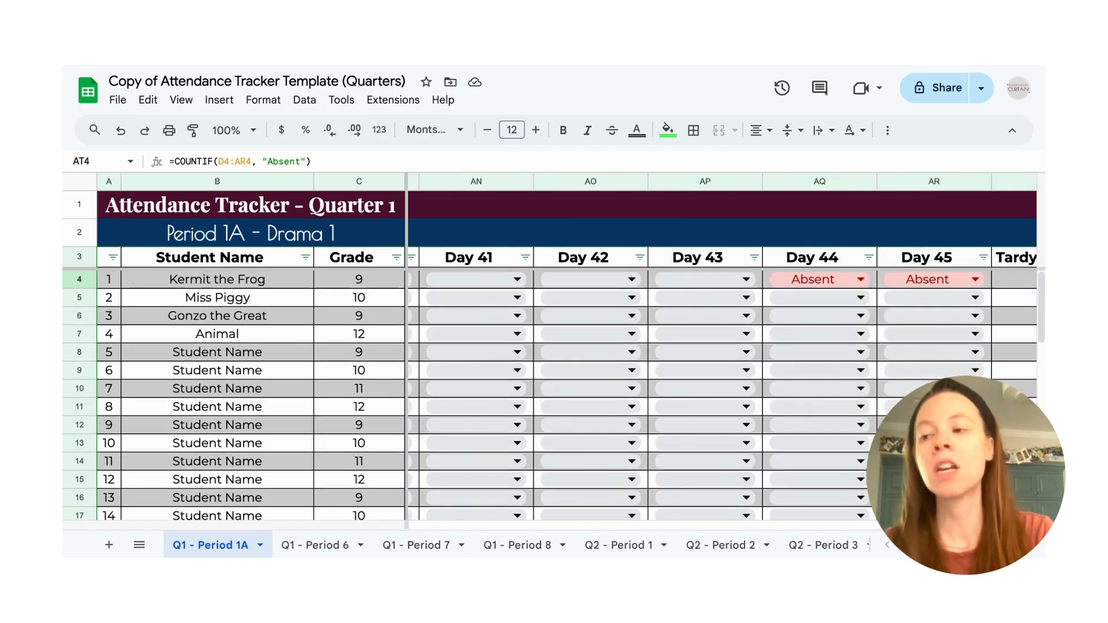
{"action": "scroll", "coordinate": [721, 393], "scroll_direction": "right", "scroll_amount": 2}
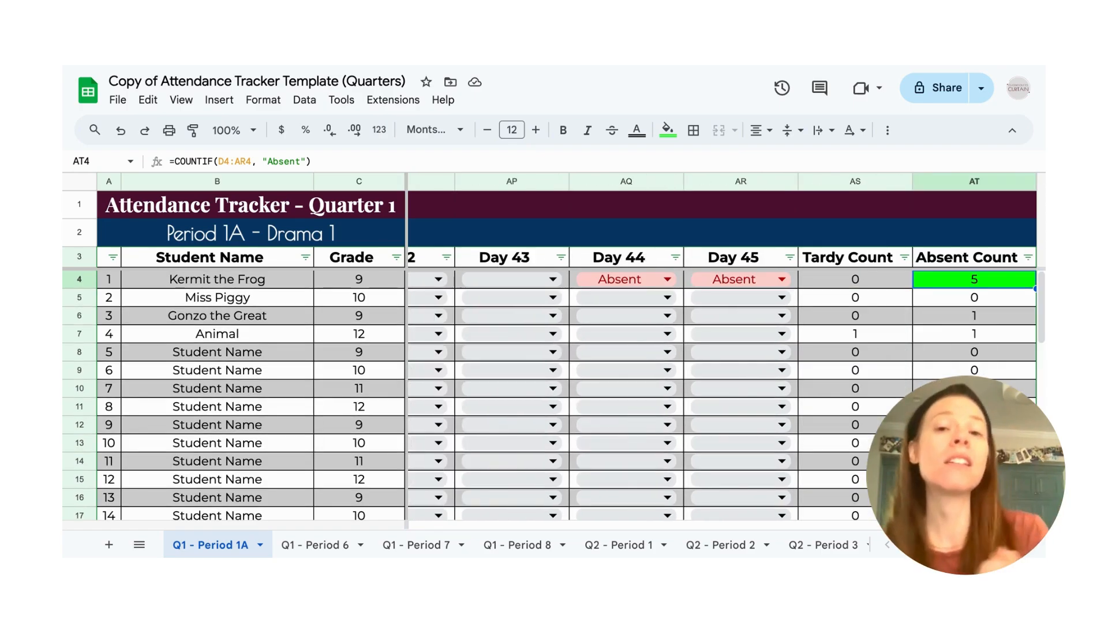